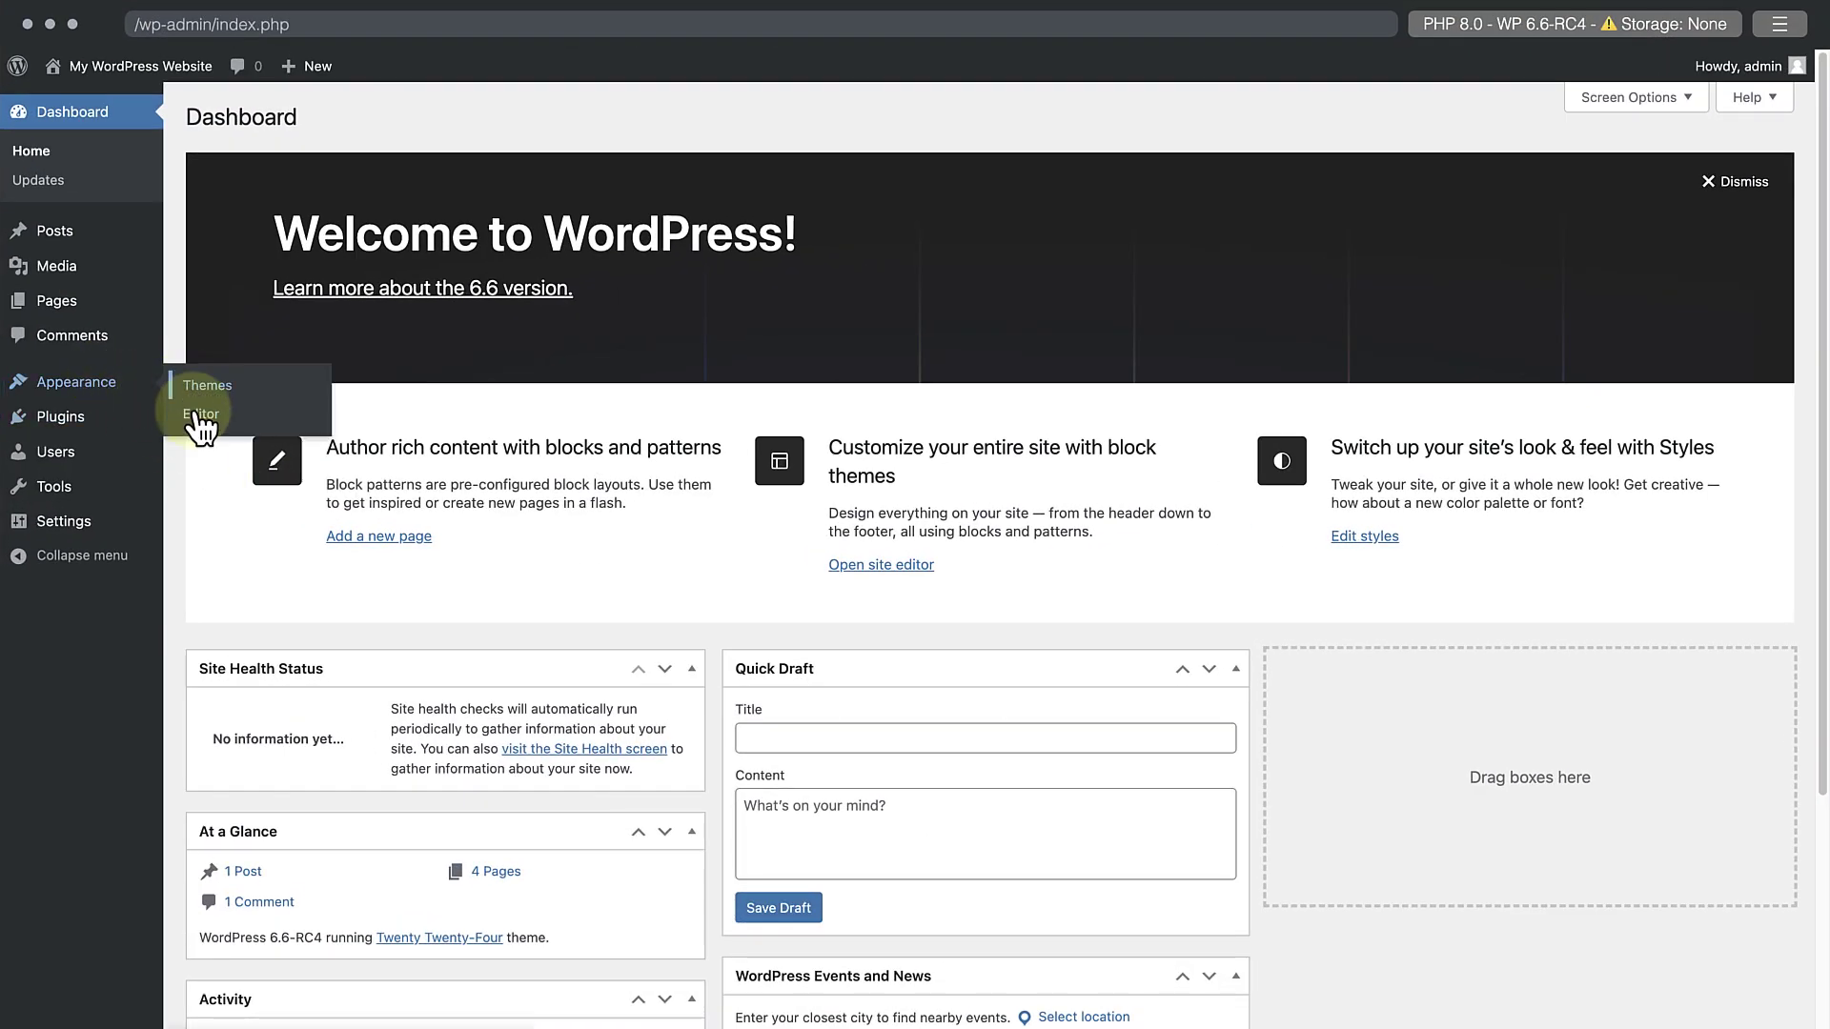
# Open the site editor's Pages list and preview the About page.
pyautogui.click(200, 416)
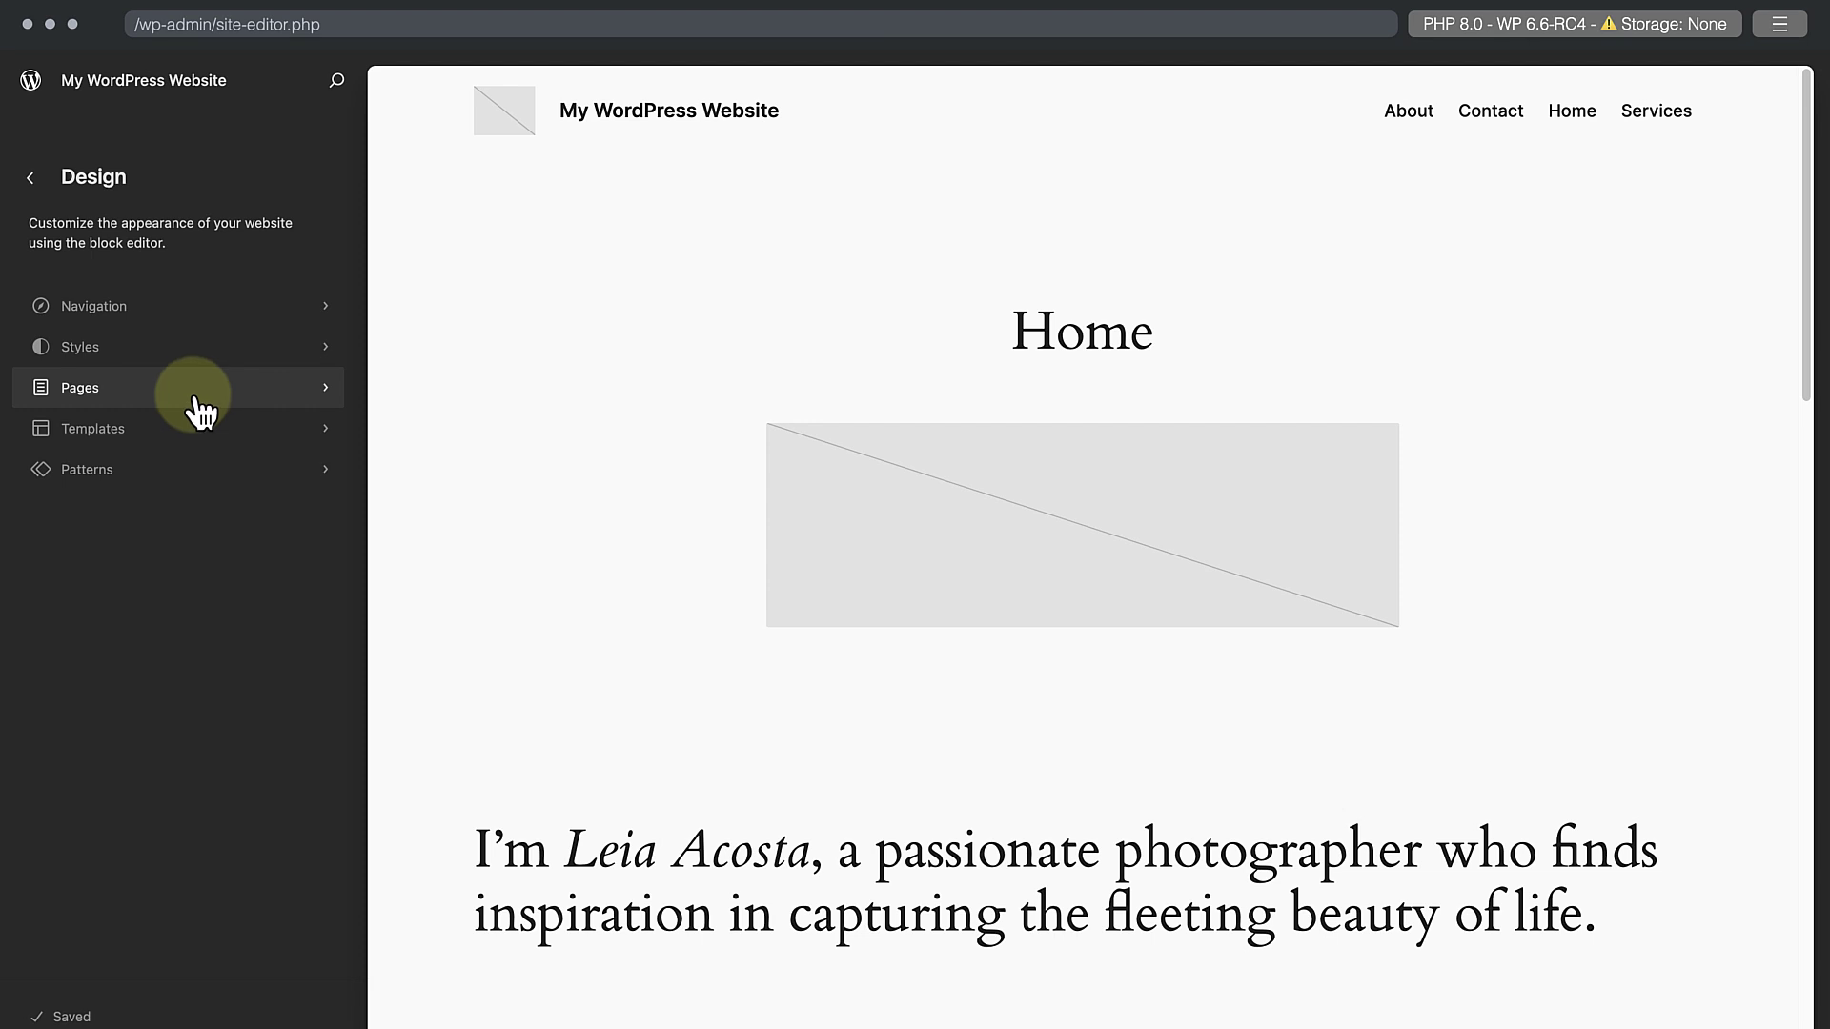
pyautogui.click(200, 411)
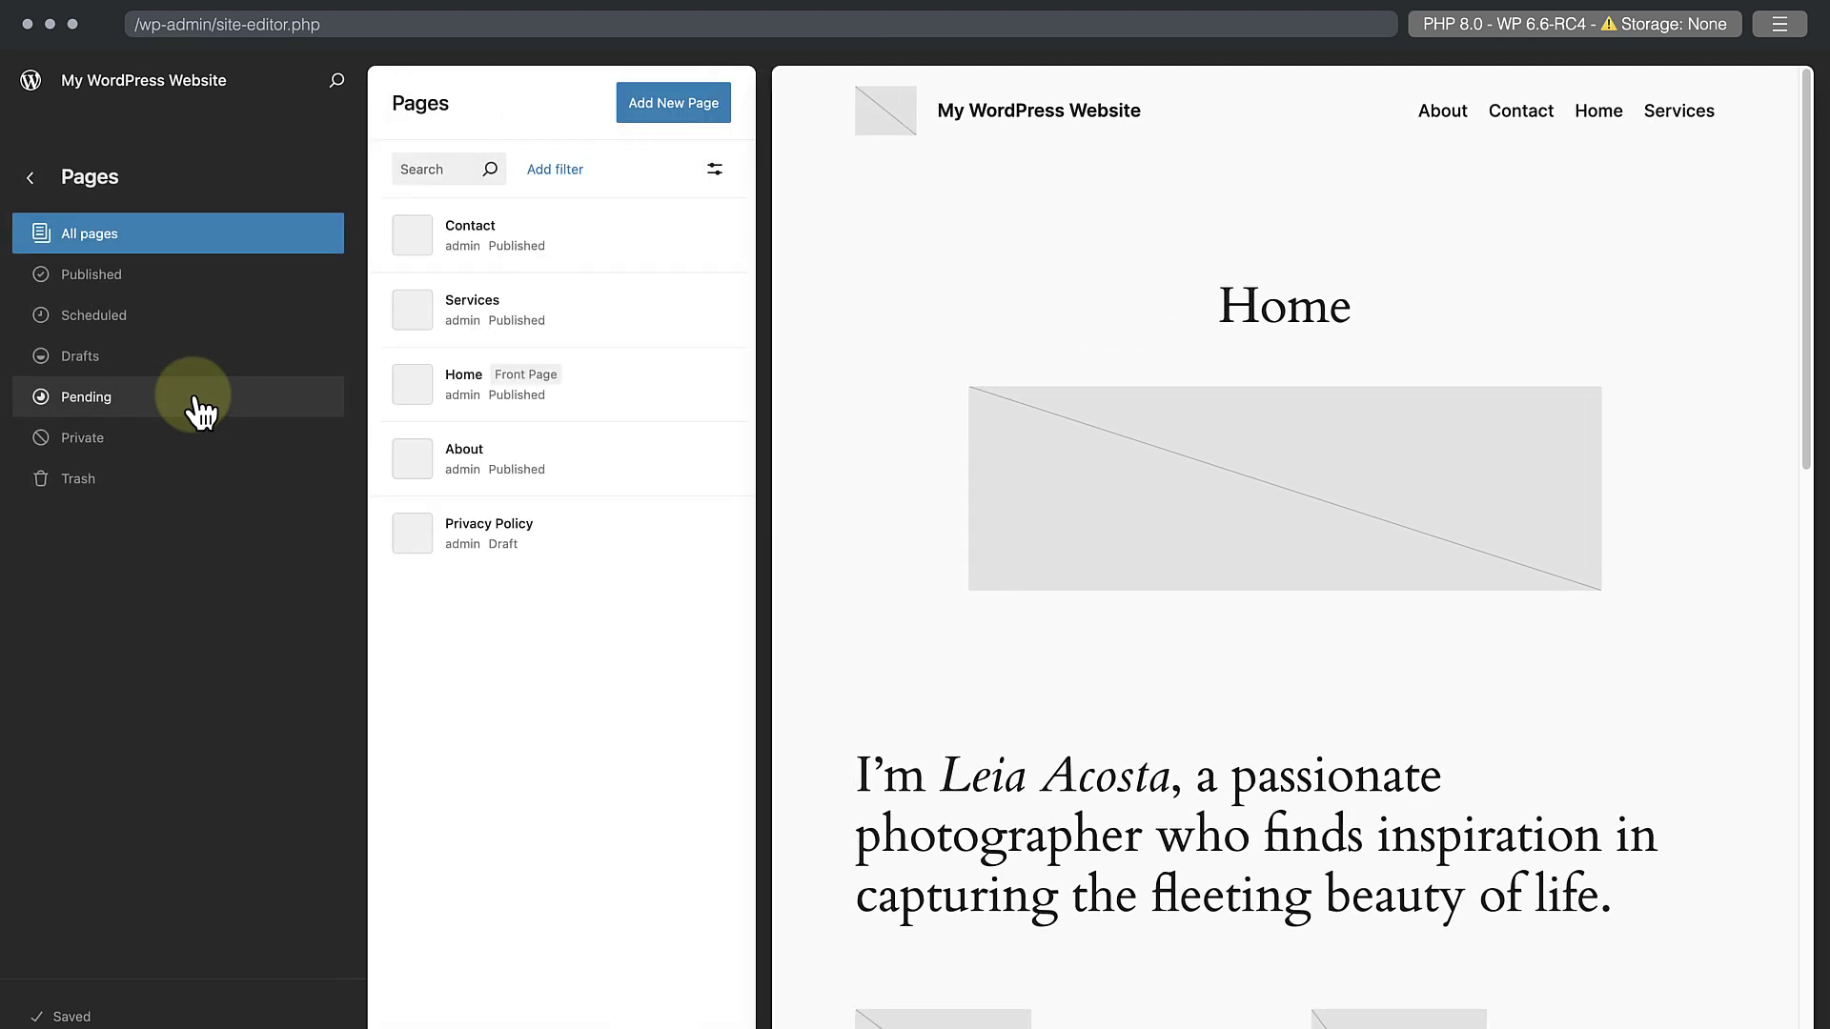
pyautogui.click(515, 471)
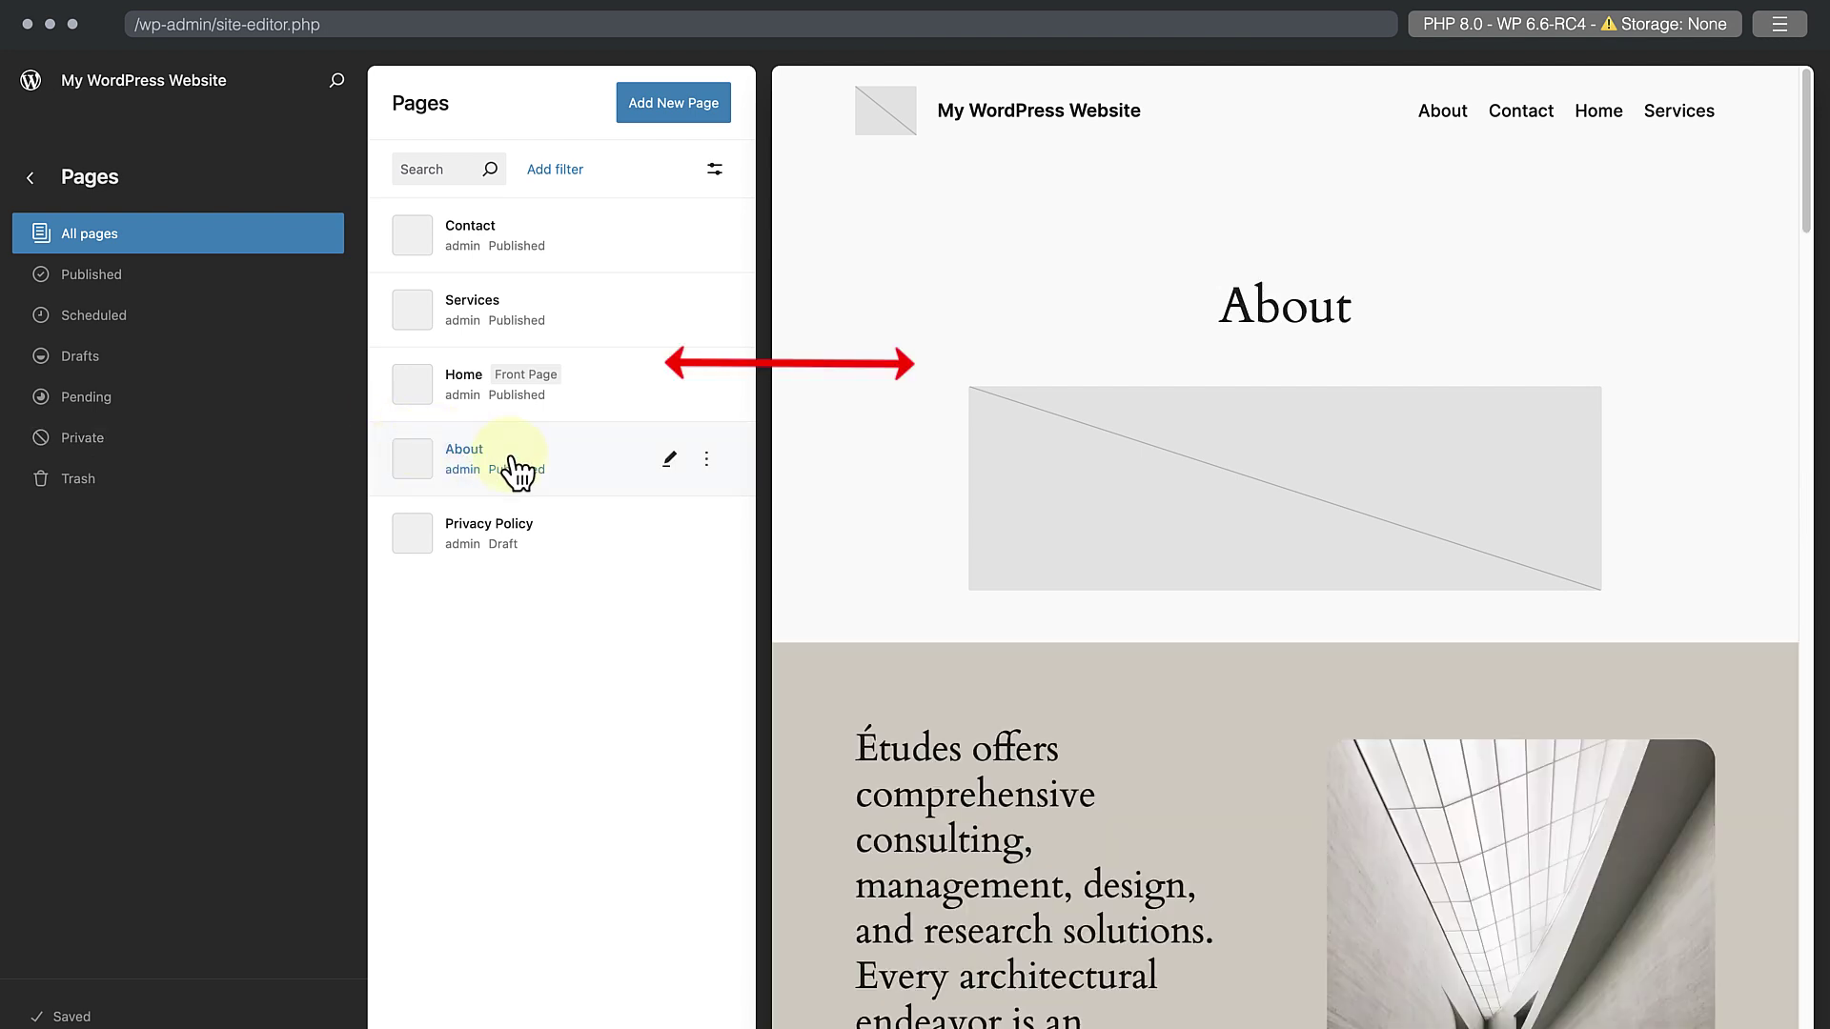
# Show the site templates in a List layout.
pyautogui.click(40, 182)
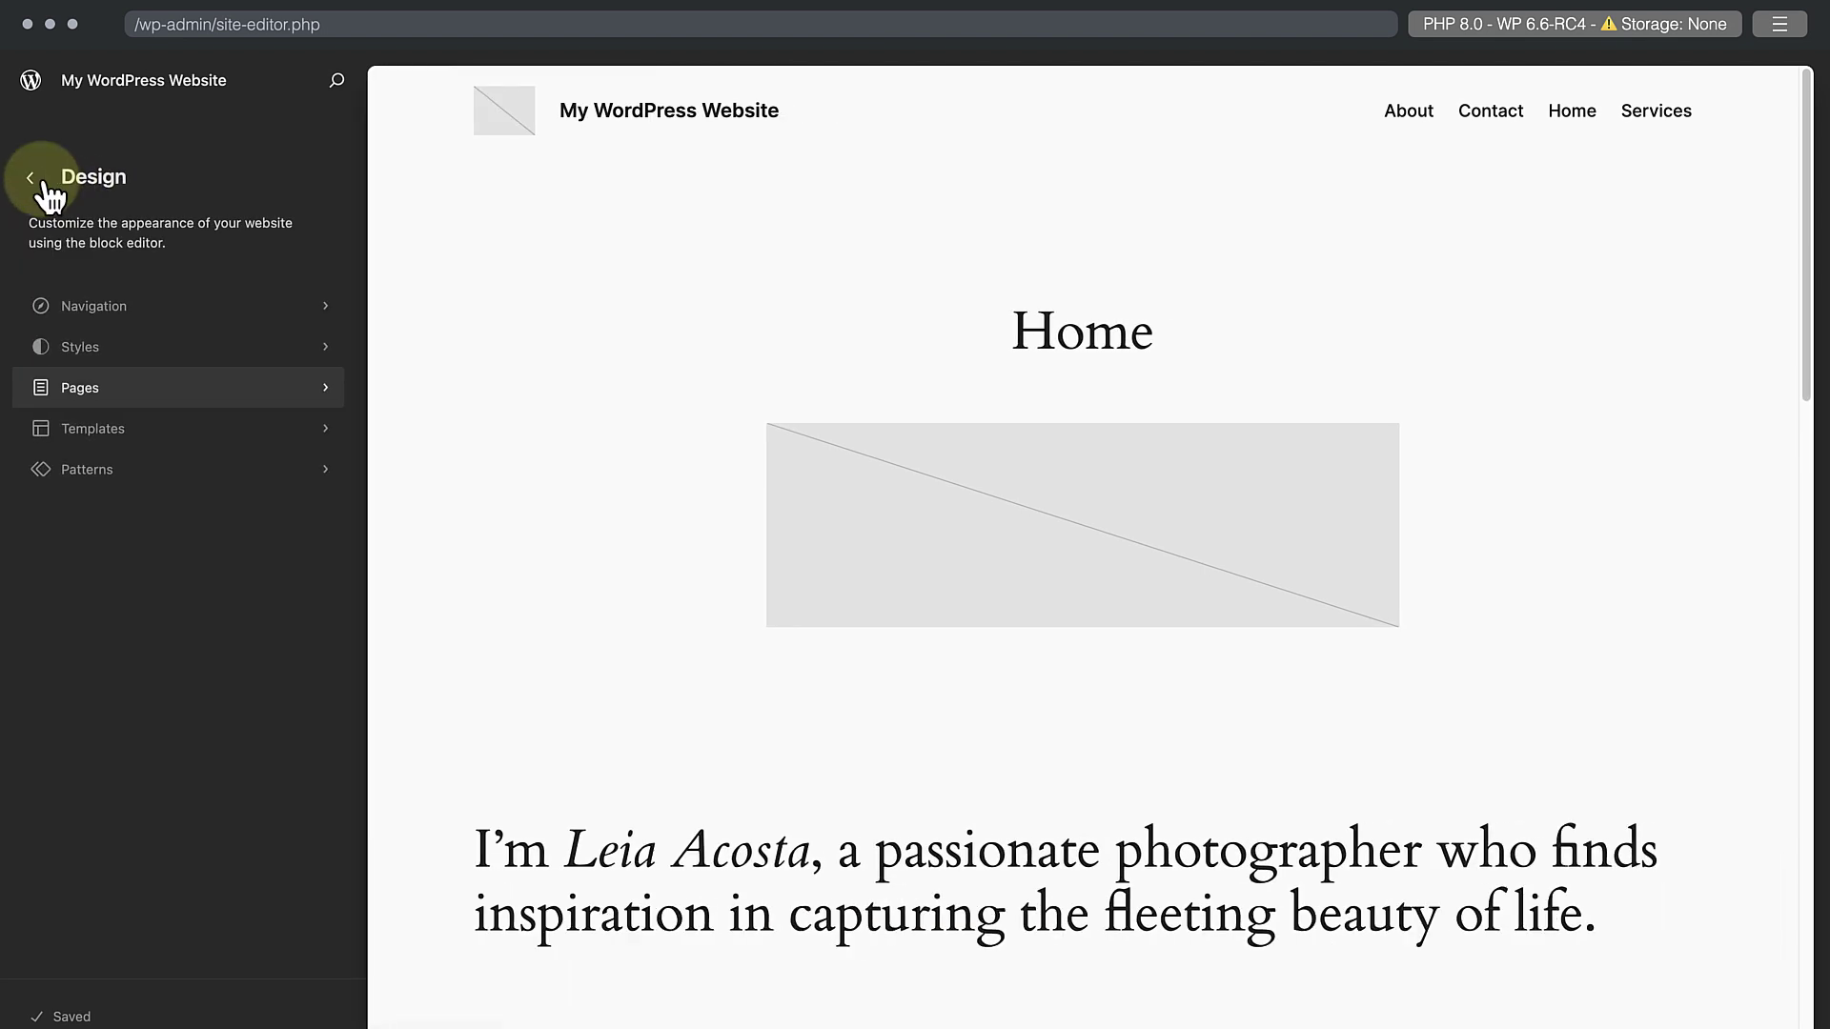
pyautogui.click(77, 428)
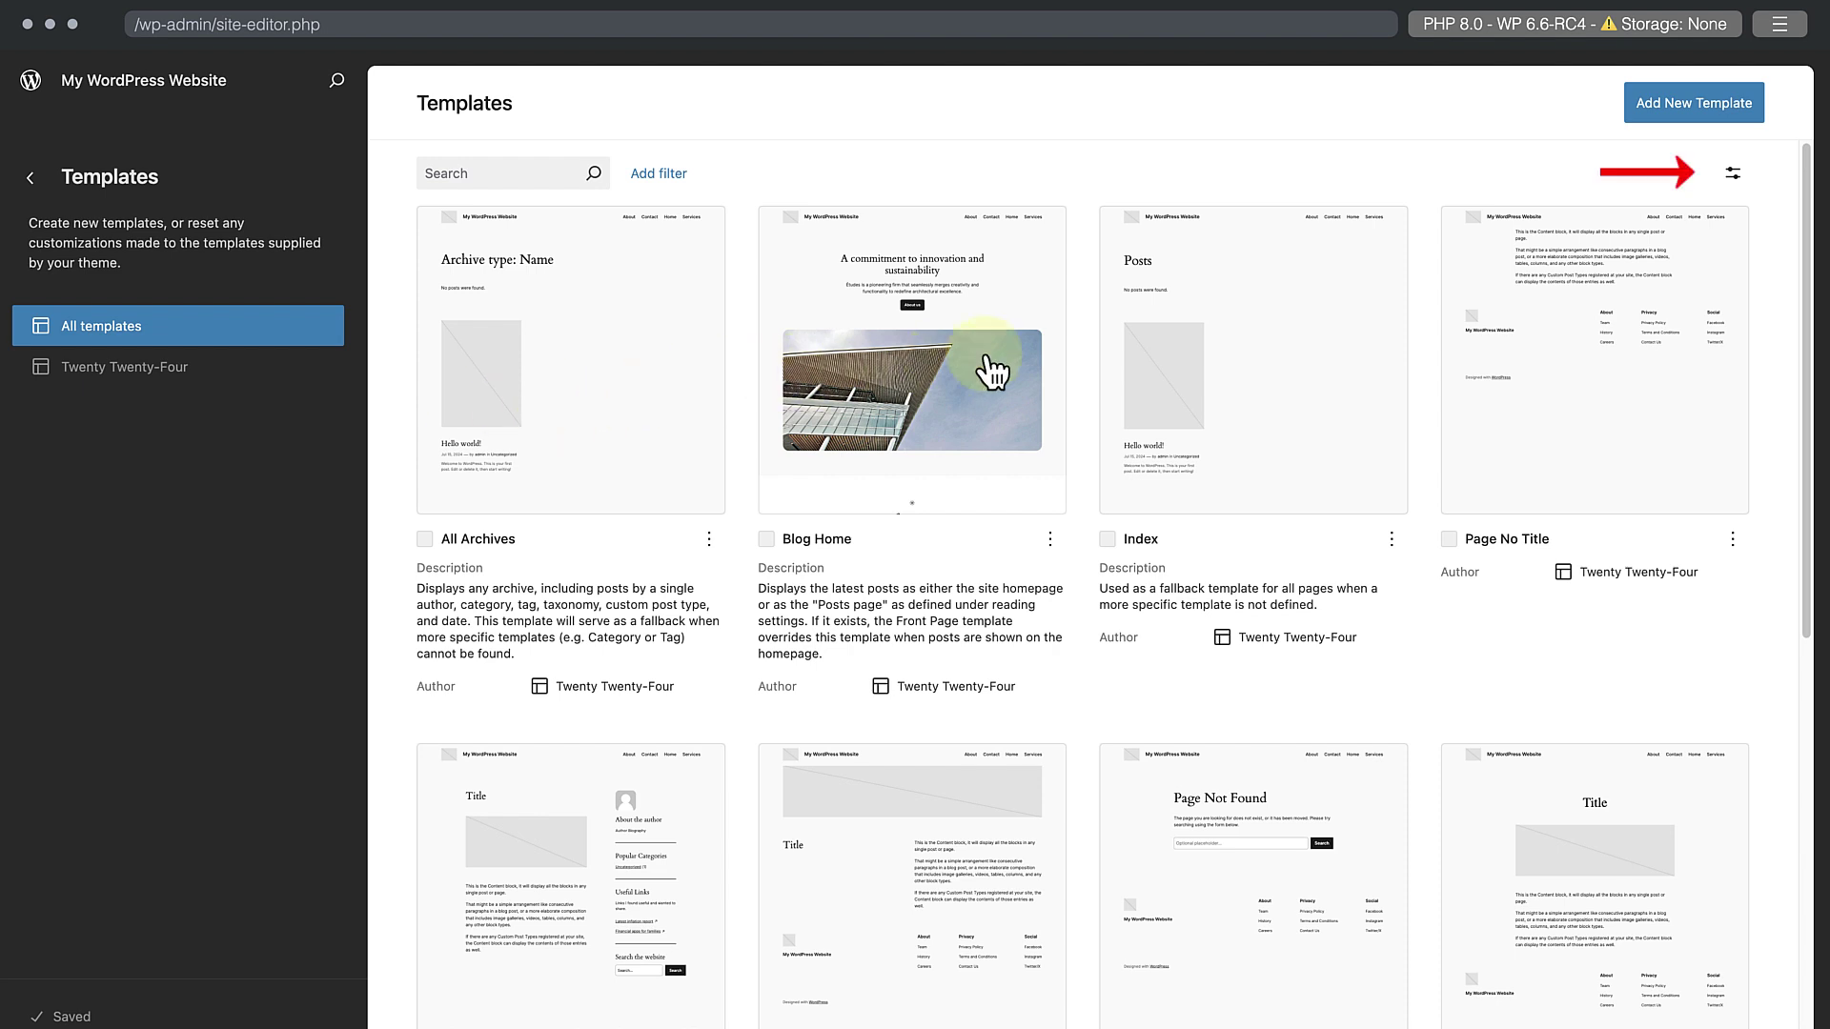
pyautogui.click(1732, 176)
pyautogui.moveTo(1658, 221)
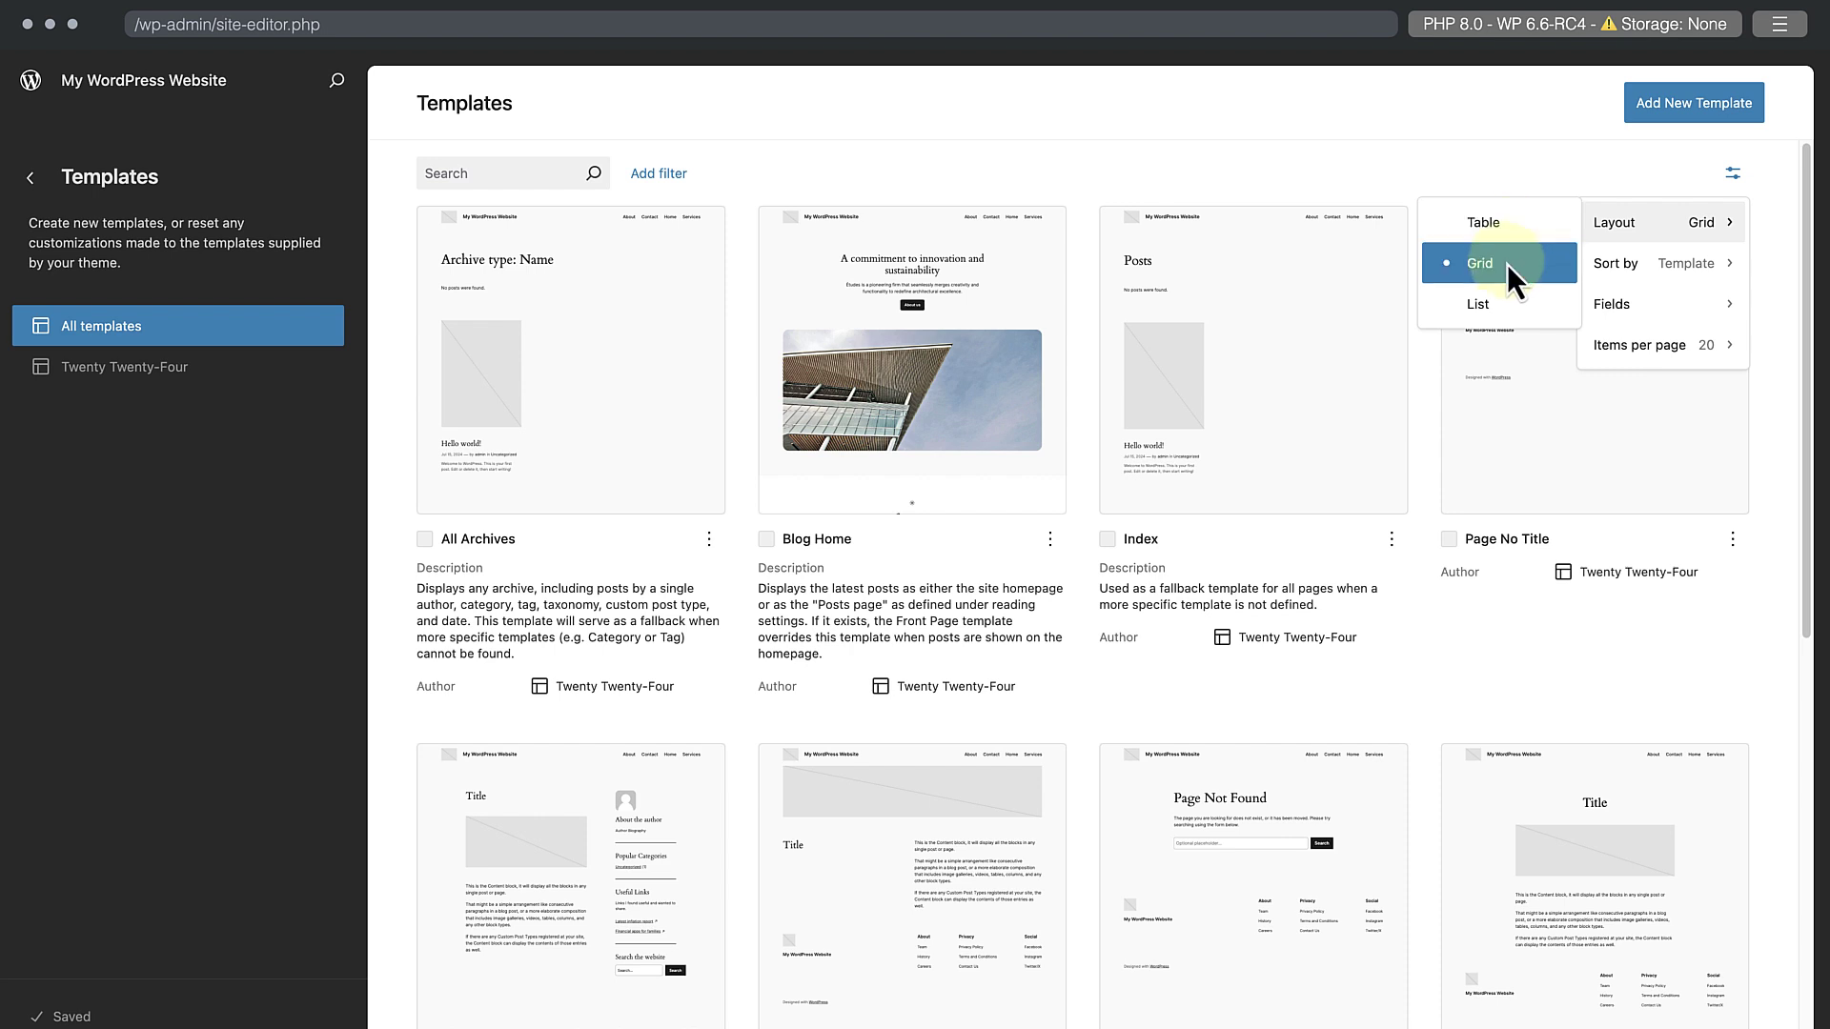
pyautogui.click(1504, 301)
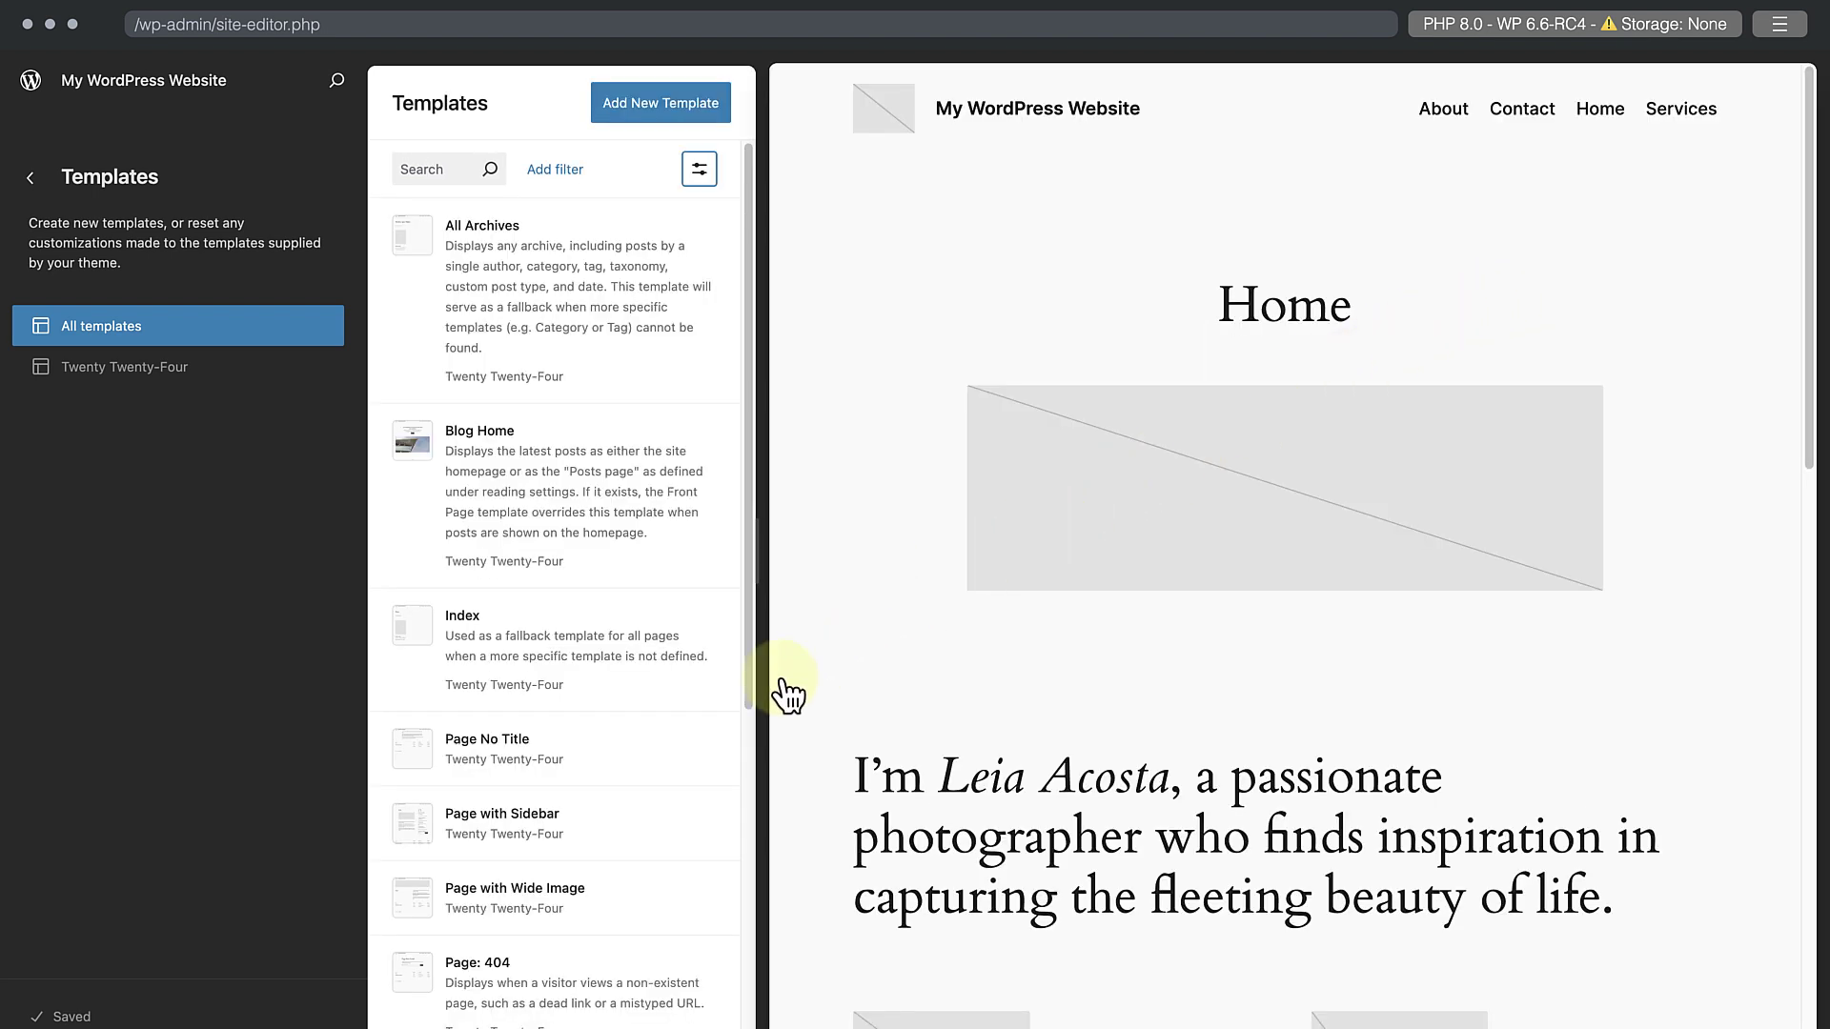
# Preview the Page No Title and Page with Sidebar templates, then return to the Design overview.
pyautogui.click(615, 767)
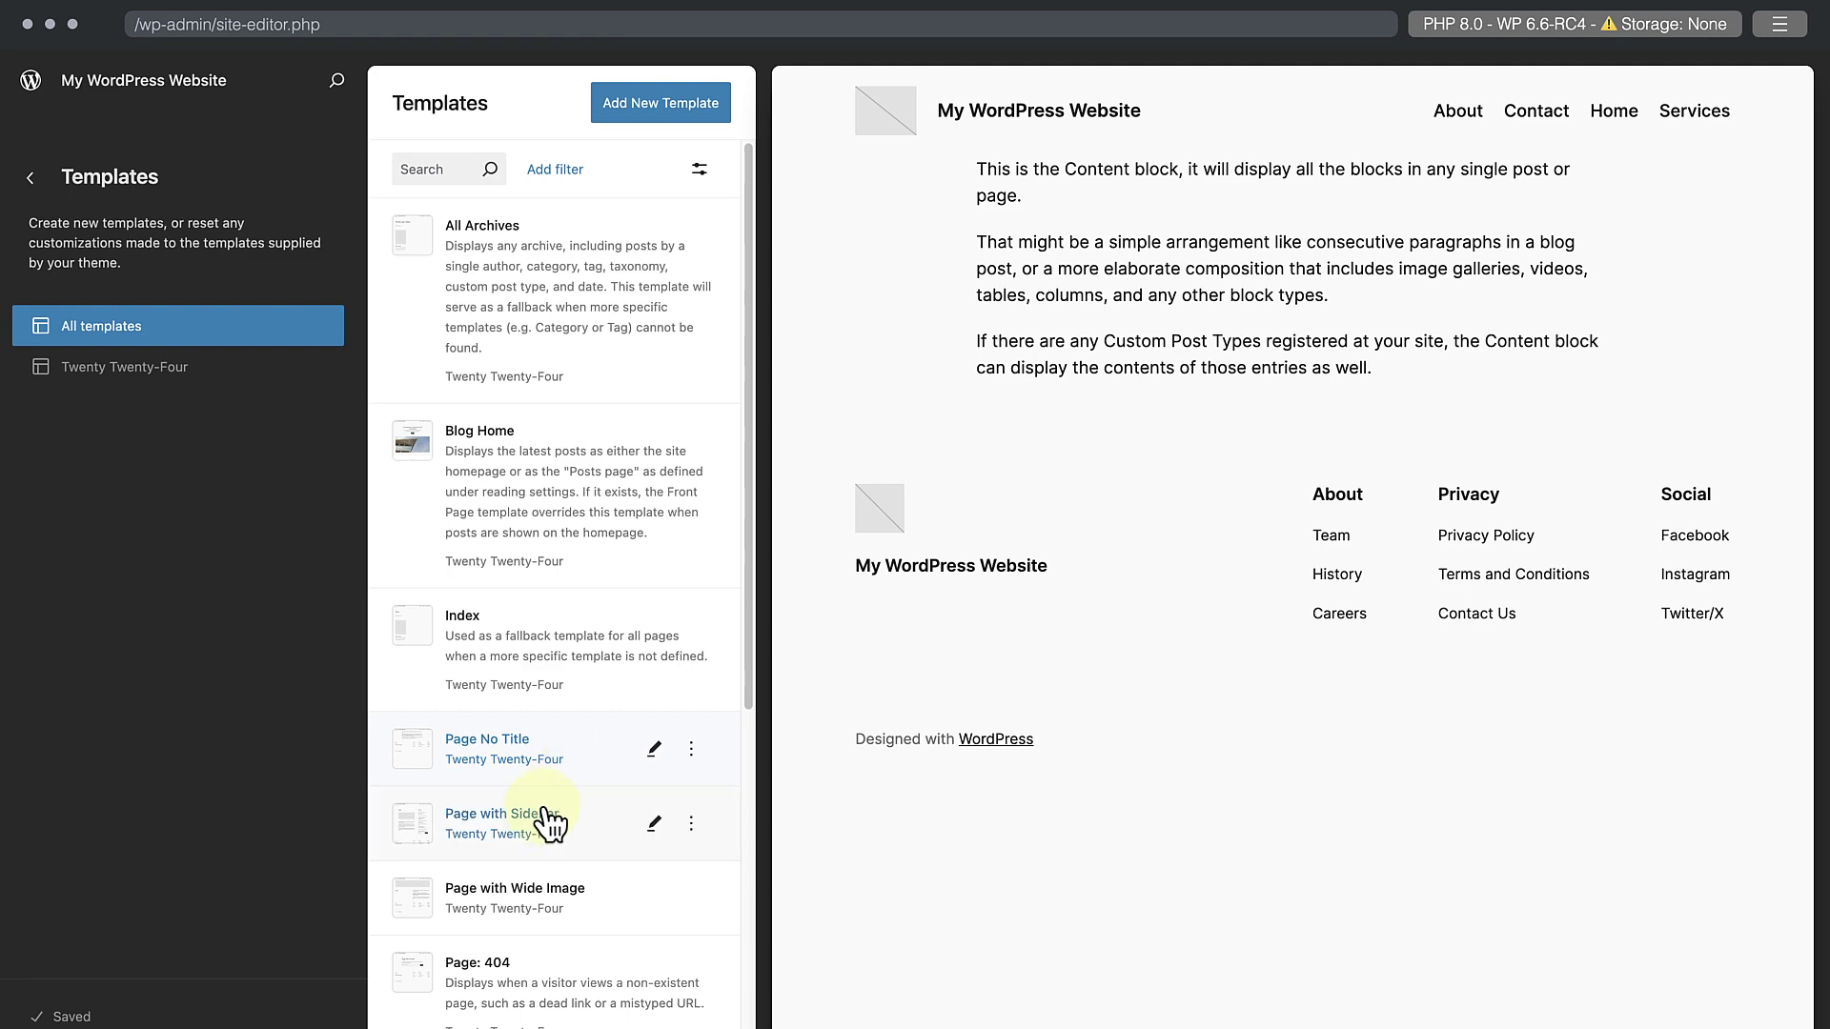
pyautogui.click(531, 834)
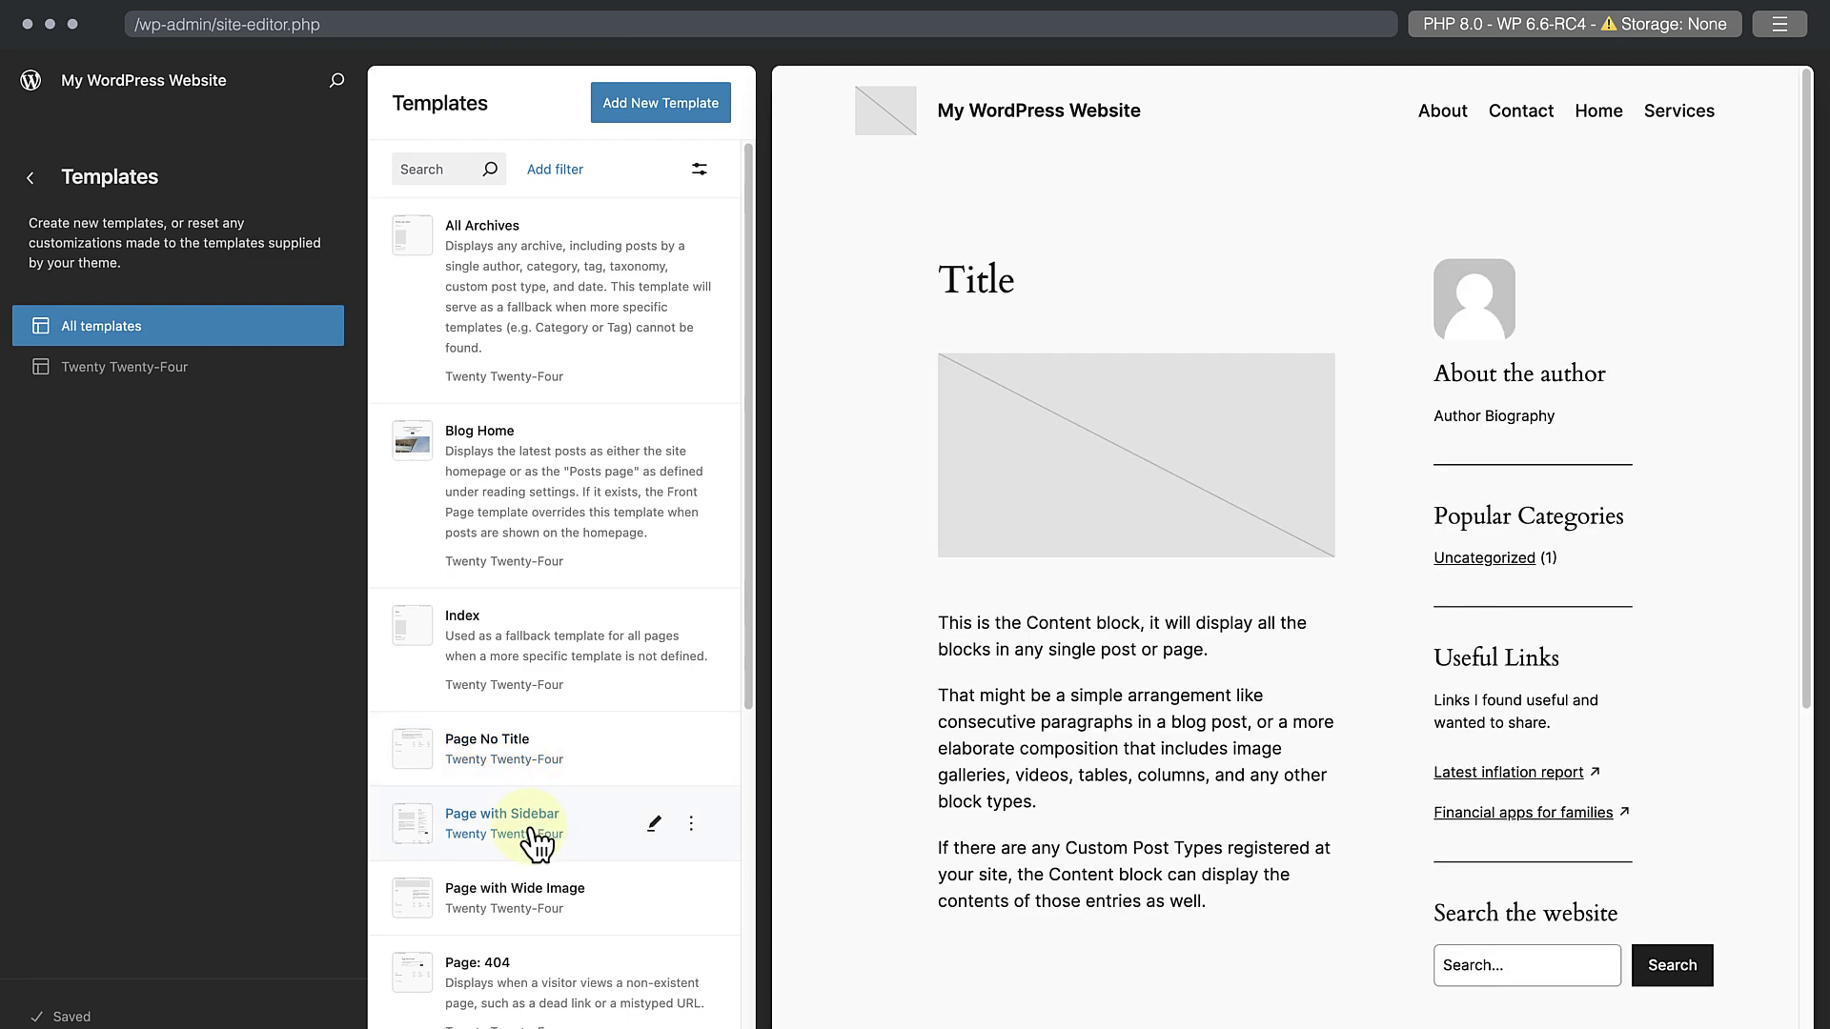
pyautogui.click(31, 181)
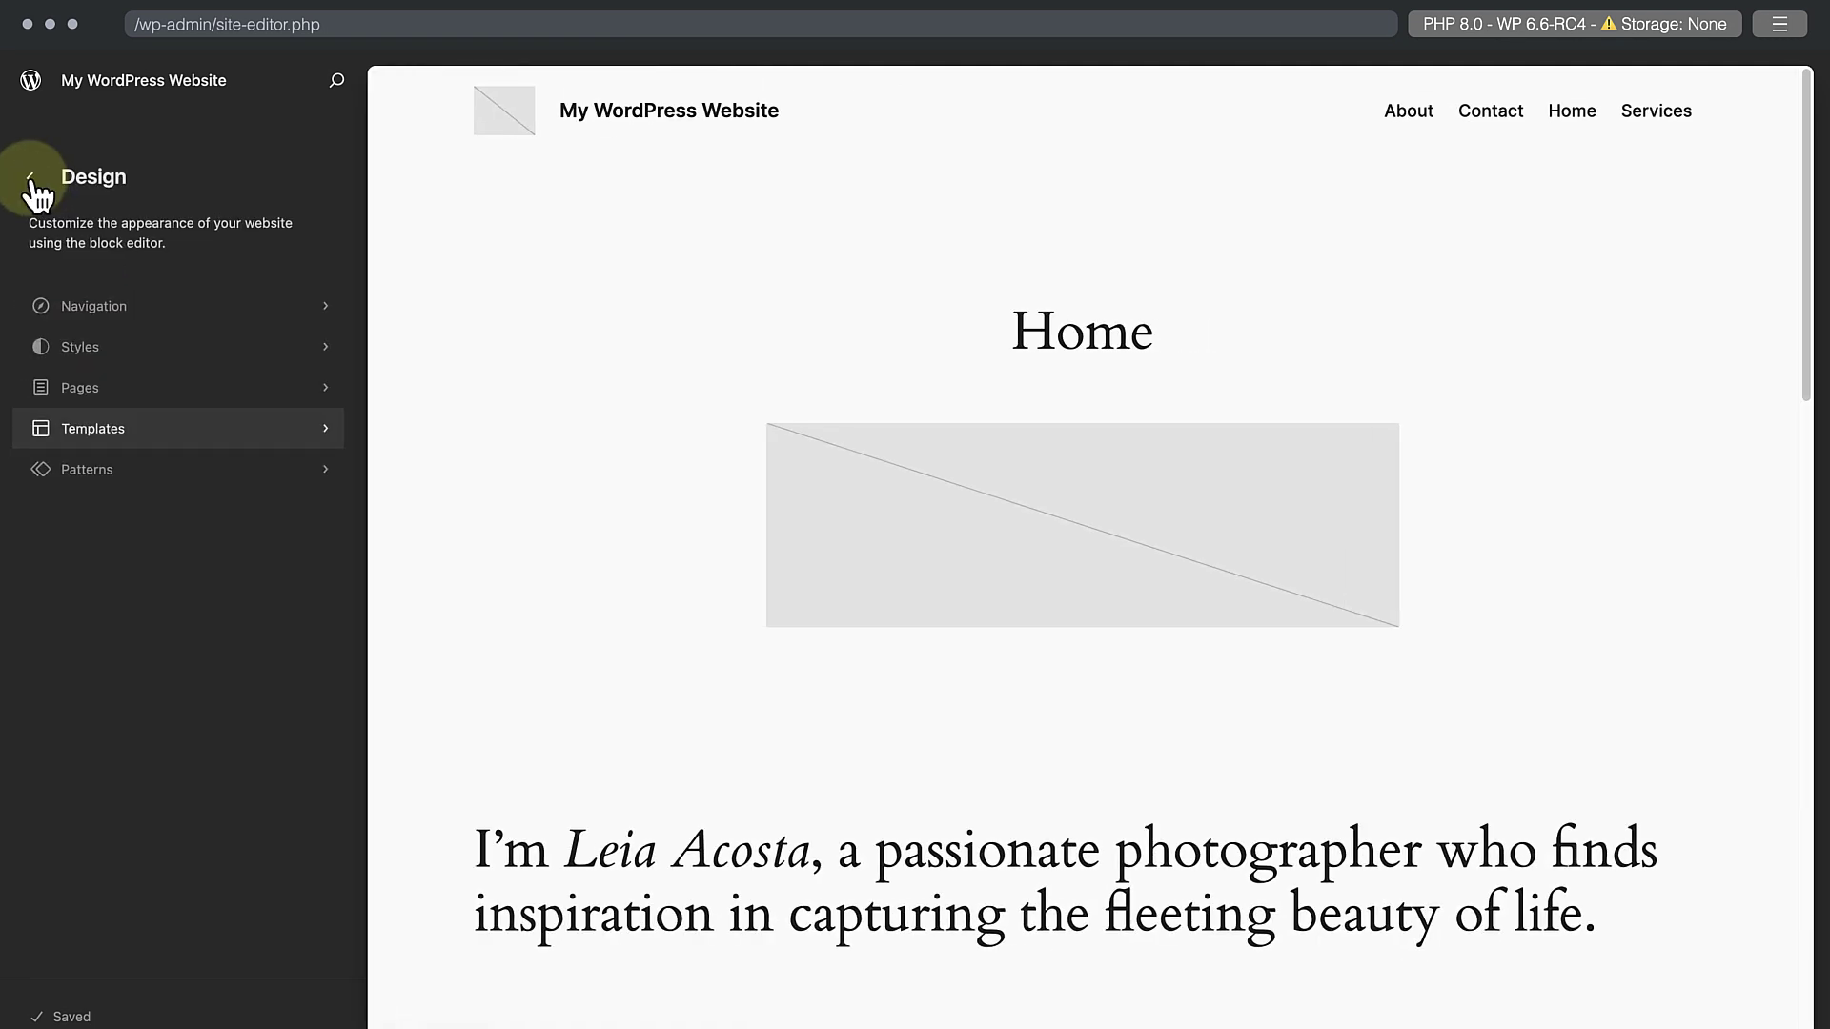
# Open the Patterns library and show its Sync status filter options.
pyautogui.click(55, 472)
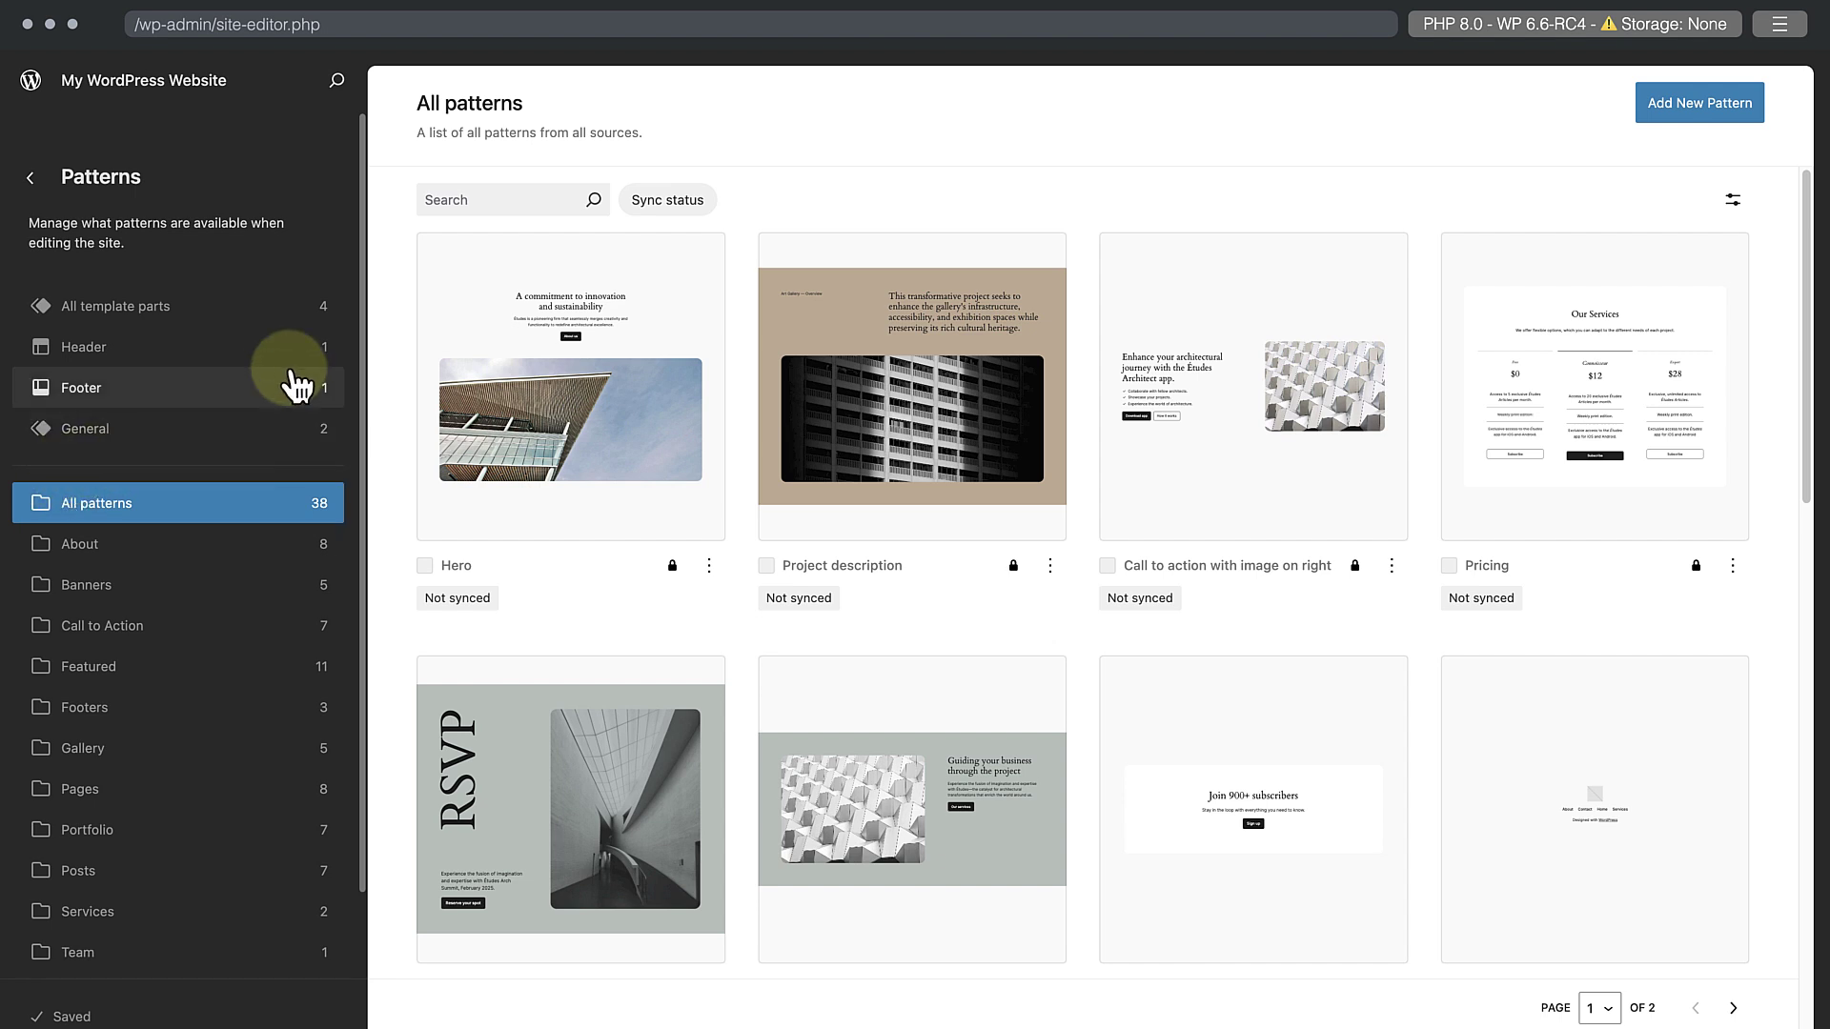
pyautogui.click(657, 205)
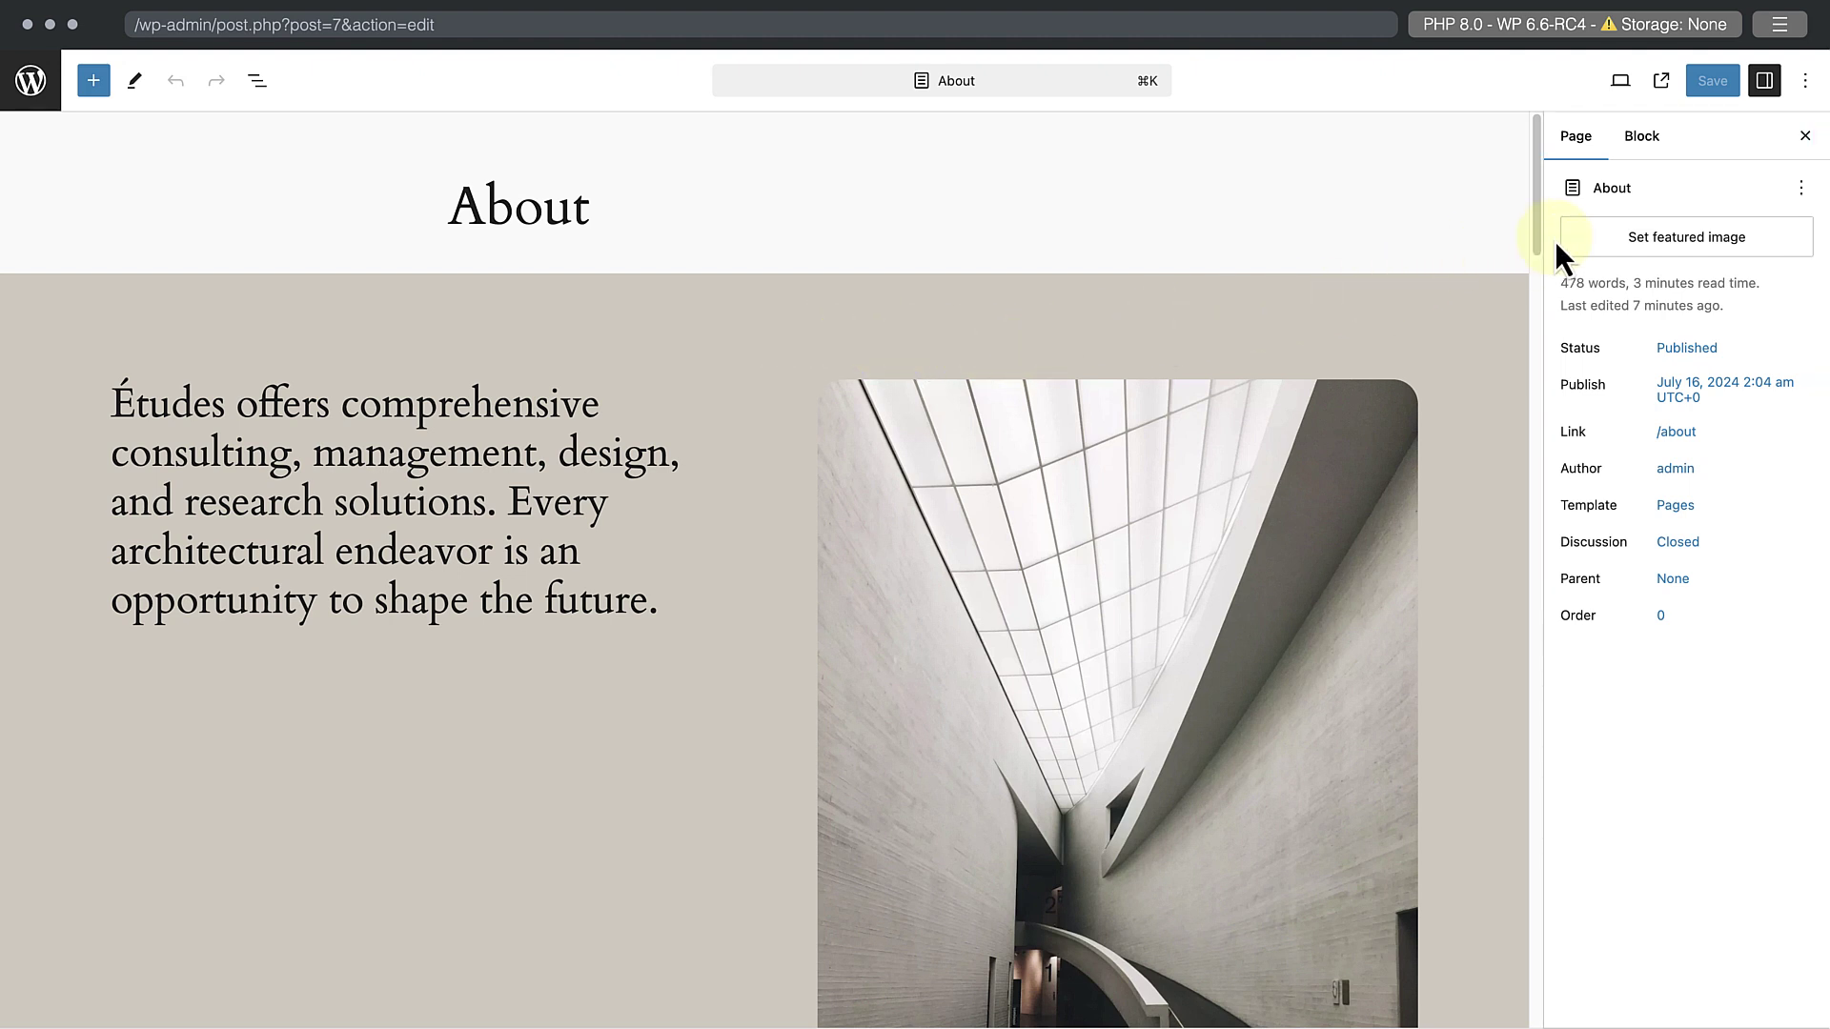
# Inspect the About page's status, author and template settings, then bring up the command search.
pyautogui.click(1681, 355)
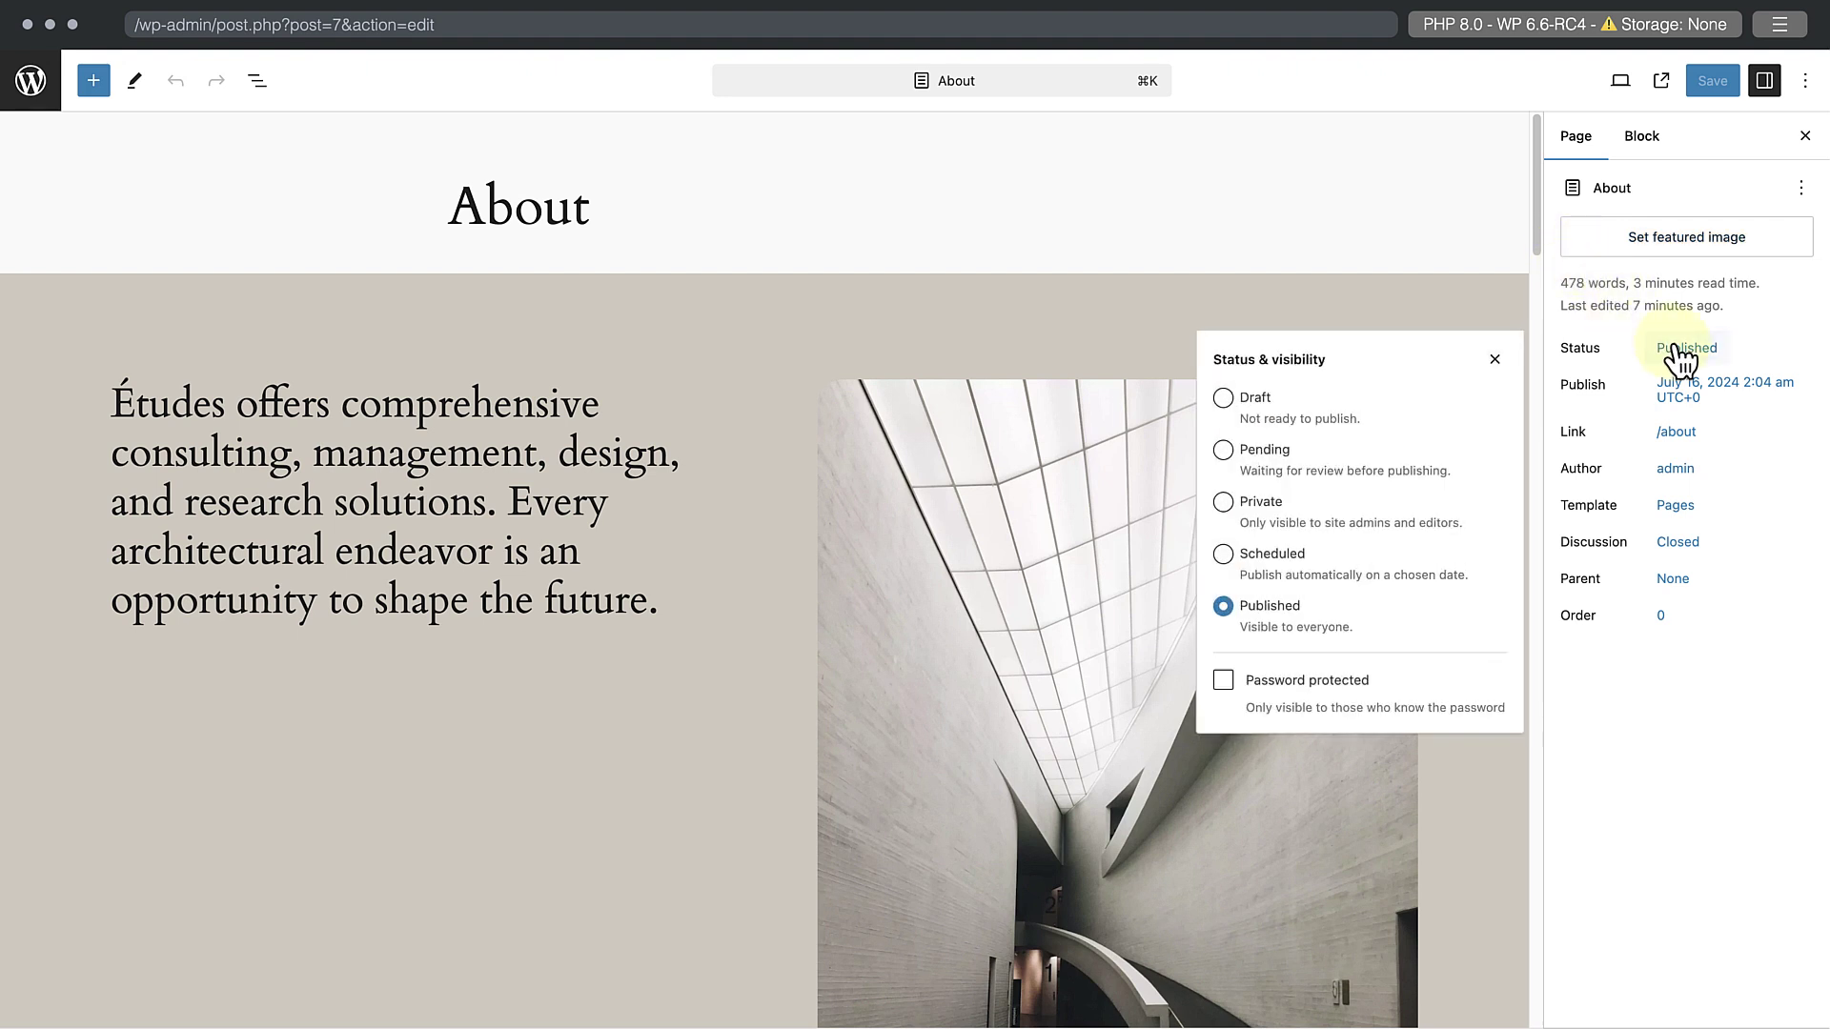
pyautogui.click(1694, 476)
pyautogui.click(1698, 511)
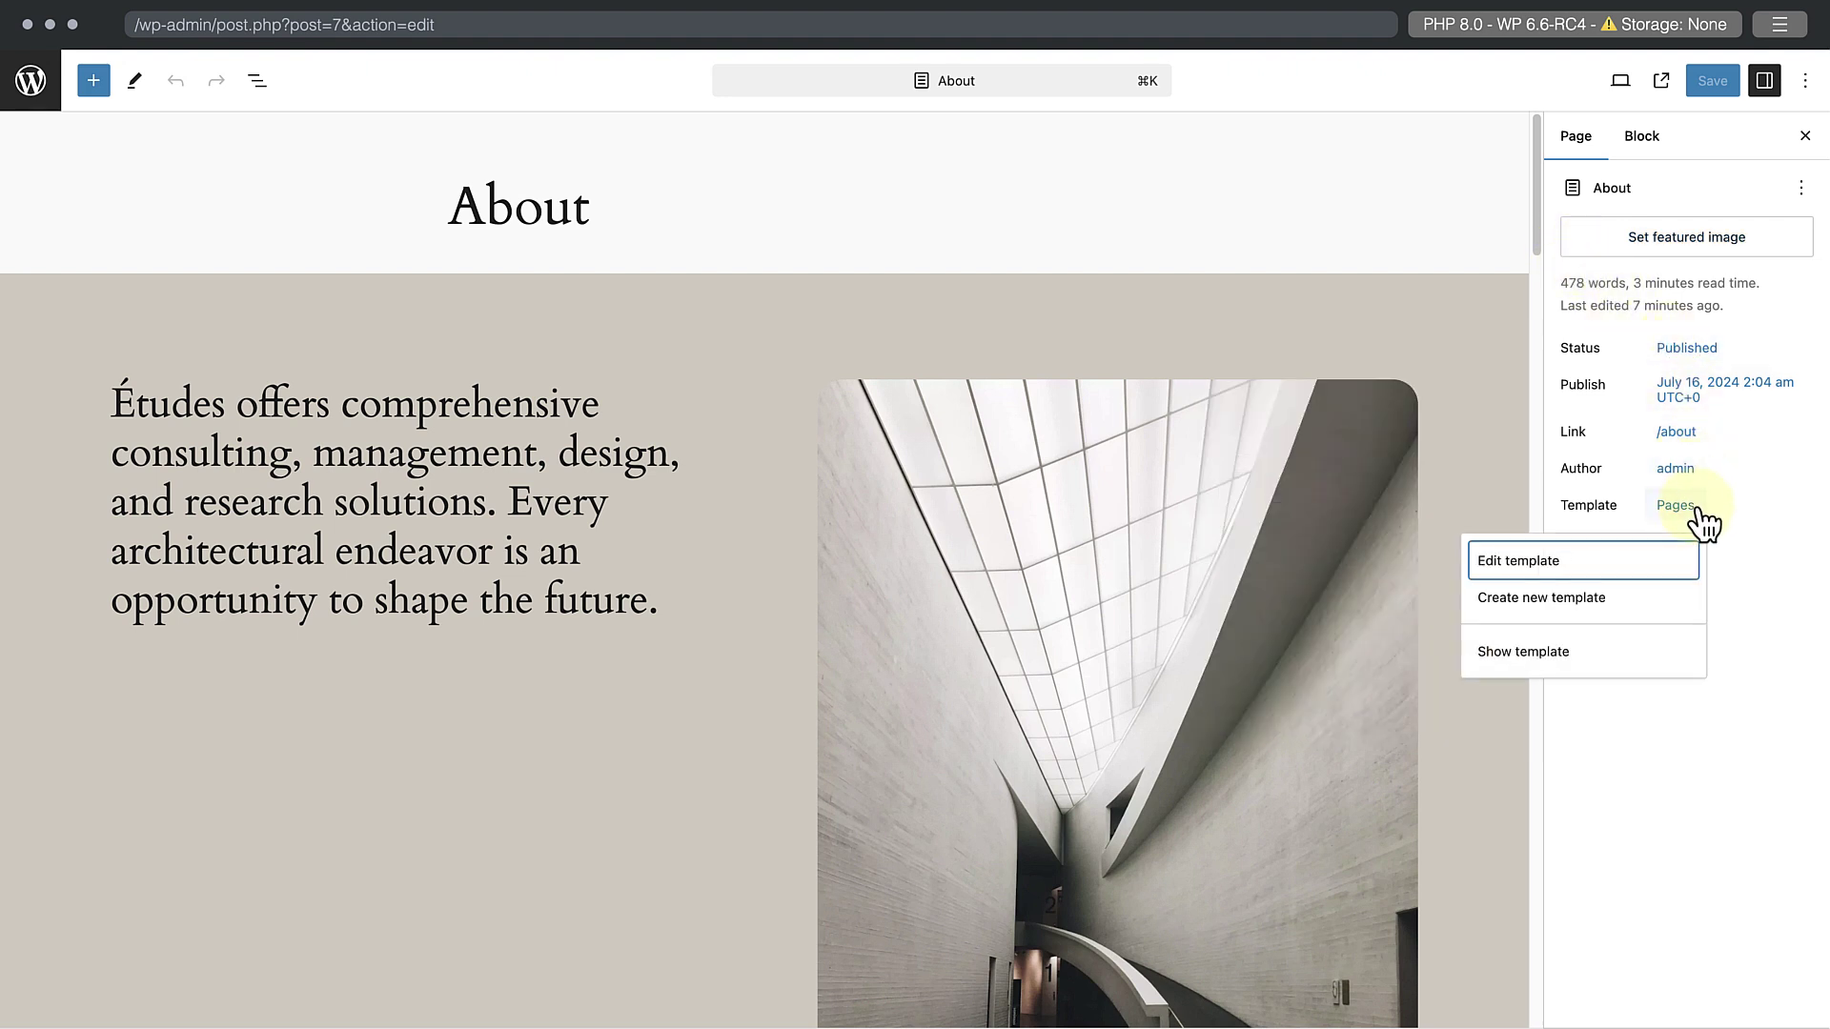
pyautogui.click(1243, 221)
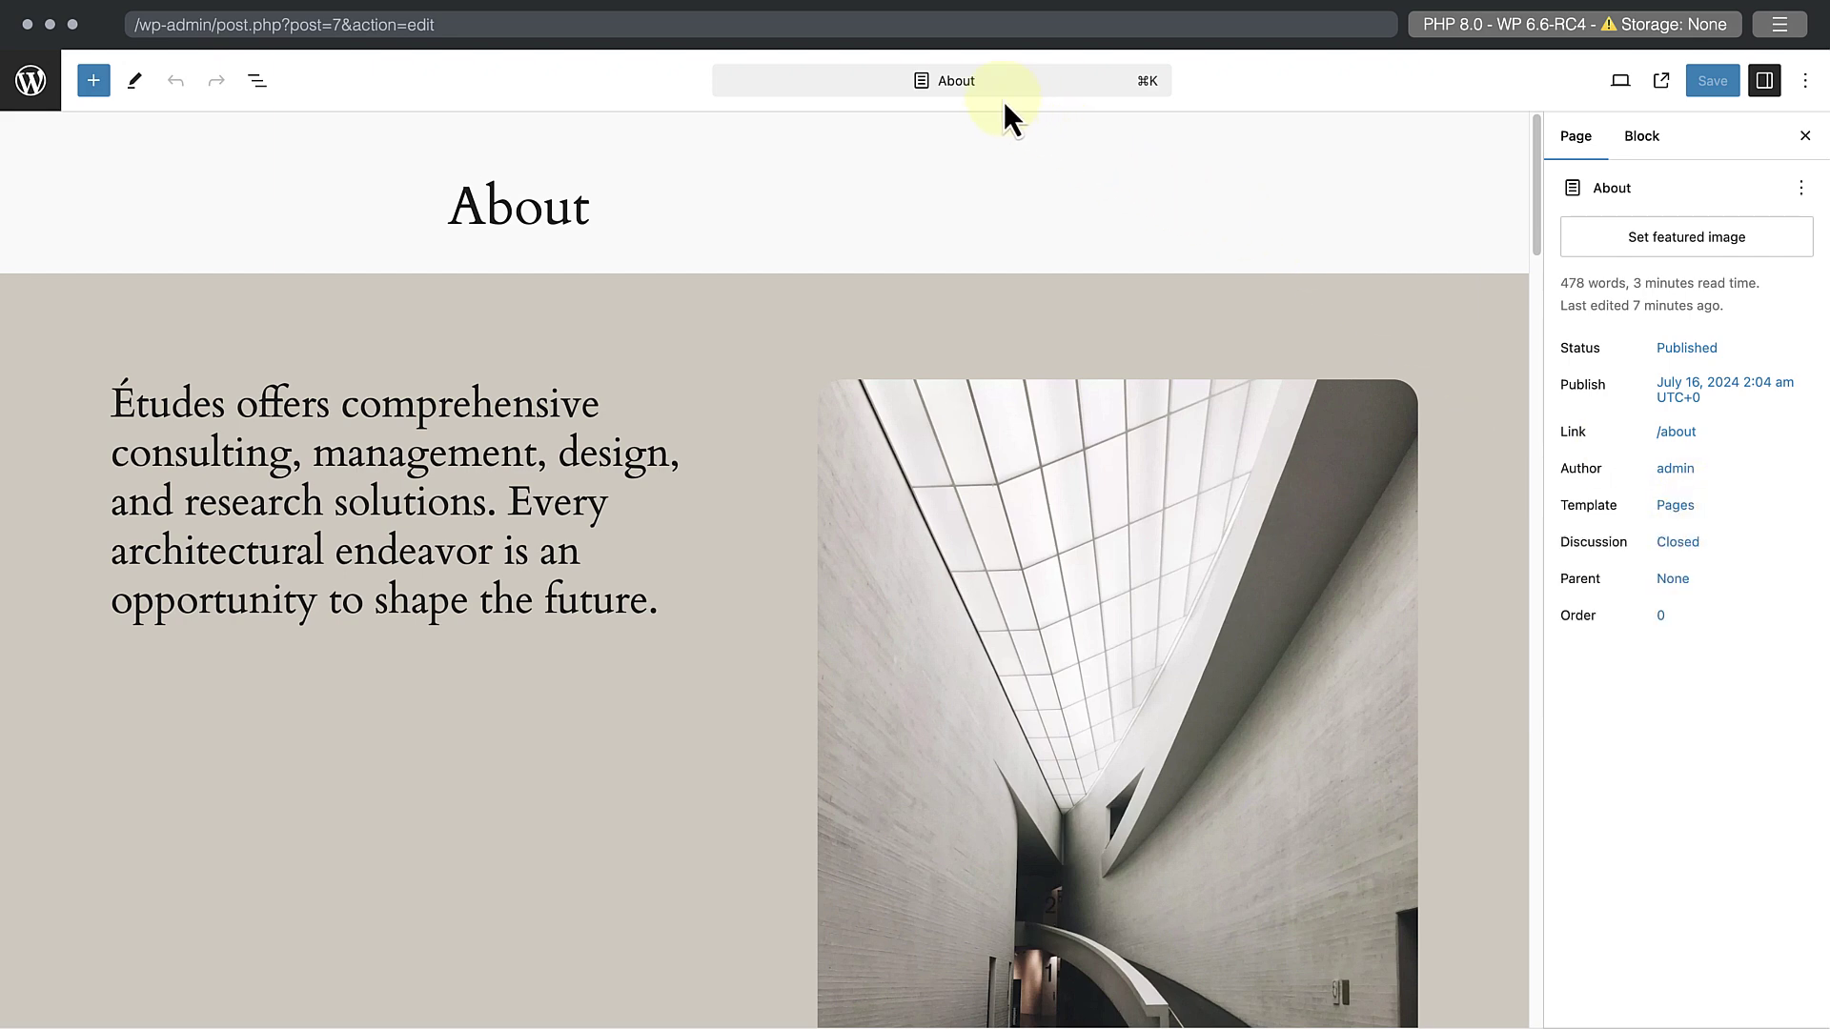
pyautogui.click(957, 79)
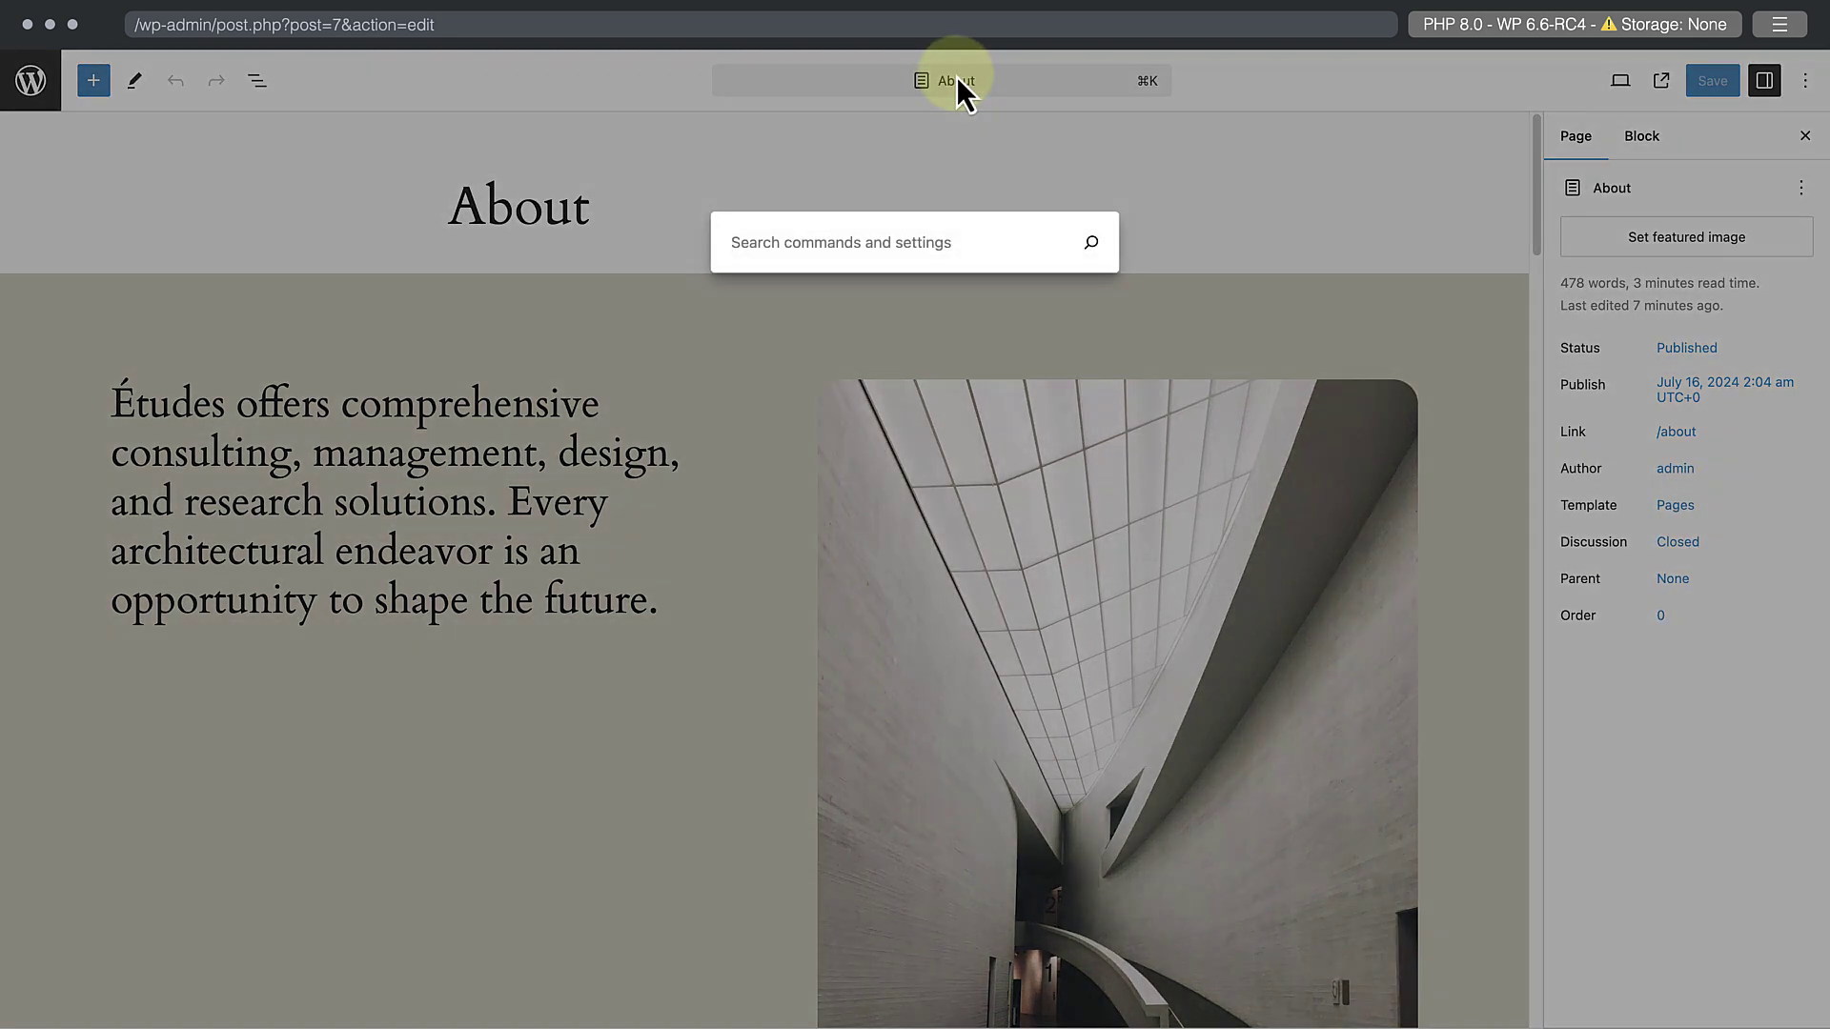
# Dismiss the command search over the About page editor.
pyautogui.click(1197, 213)
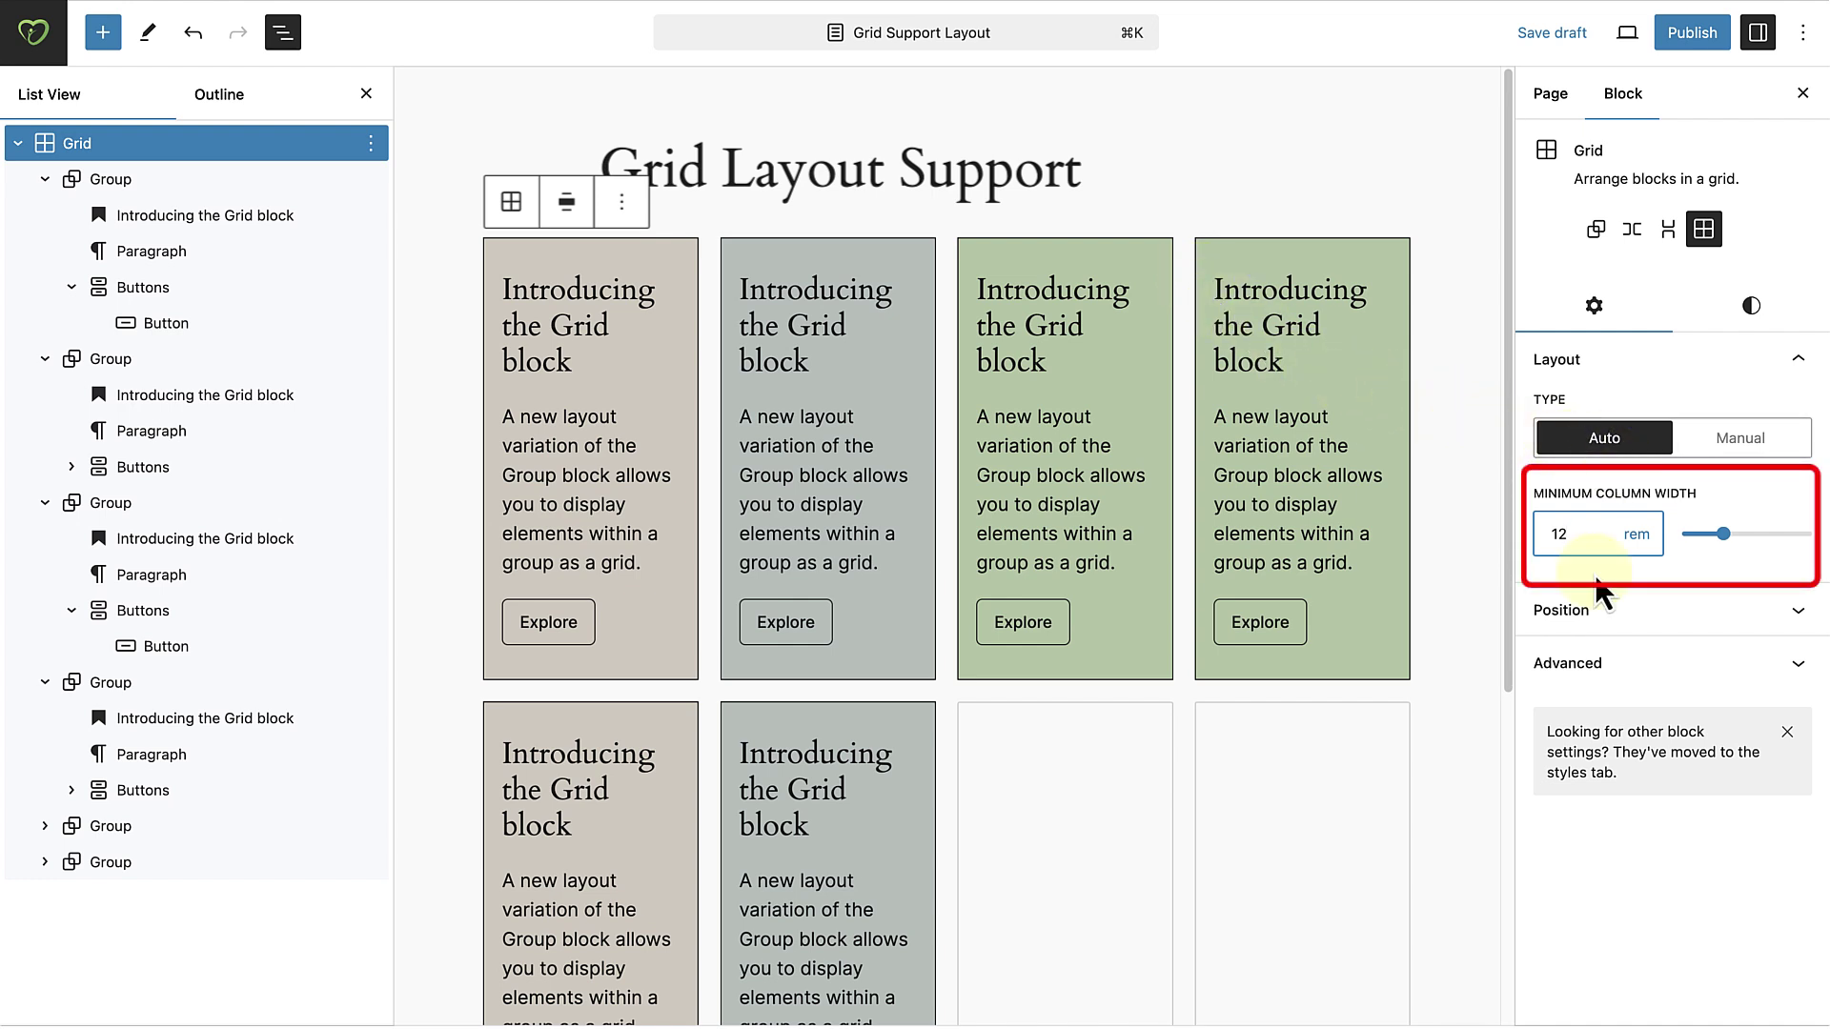
# Raise the grid's minimum column width to 14 rem, then switch to px and enter 300, then 200.
pyautogui.click(1580, 541)
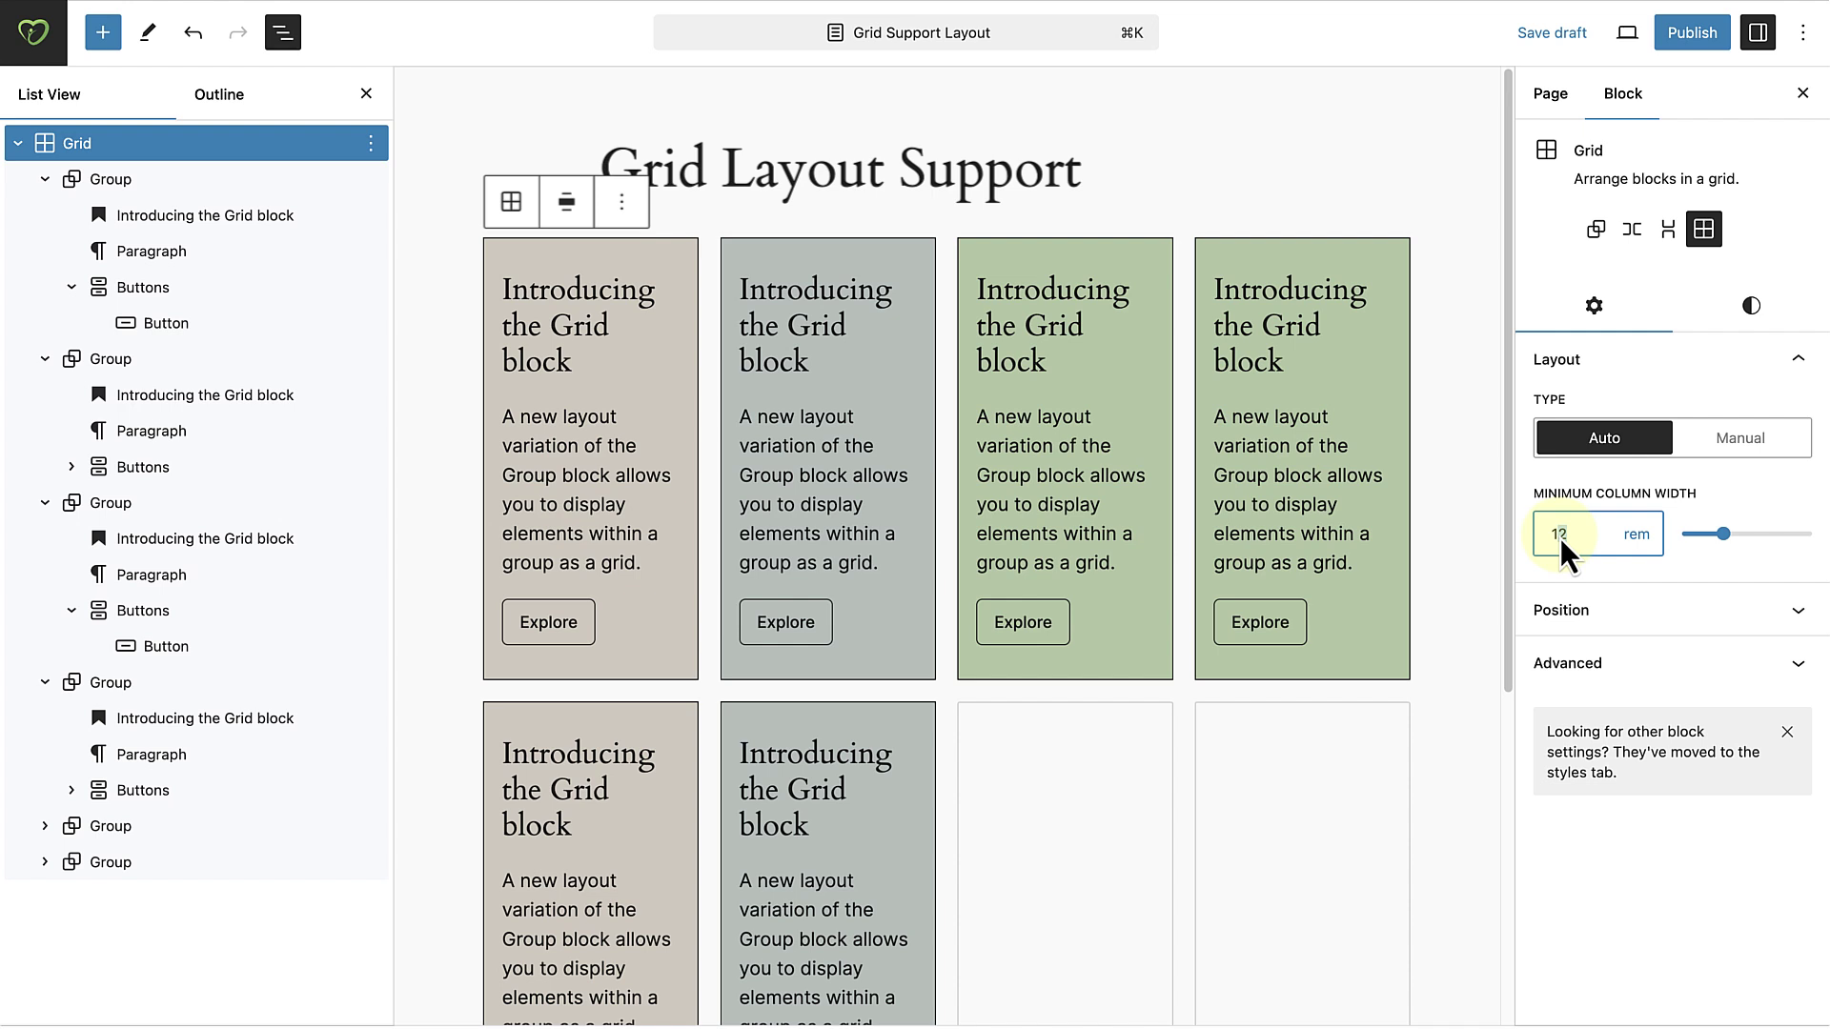
pyautogui.press('Up')
pyautogui.press('Up')
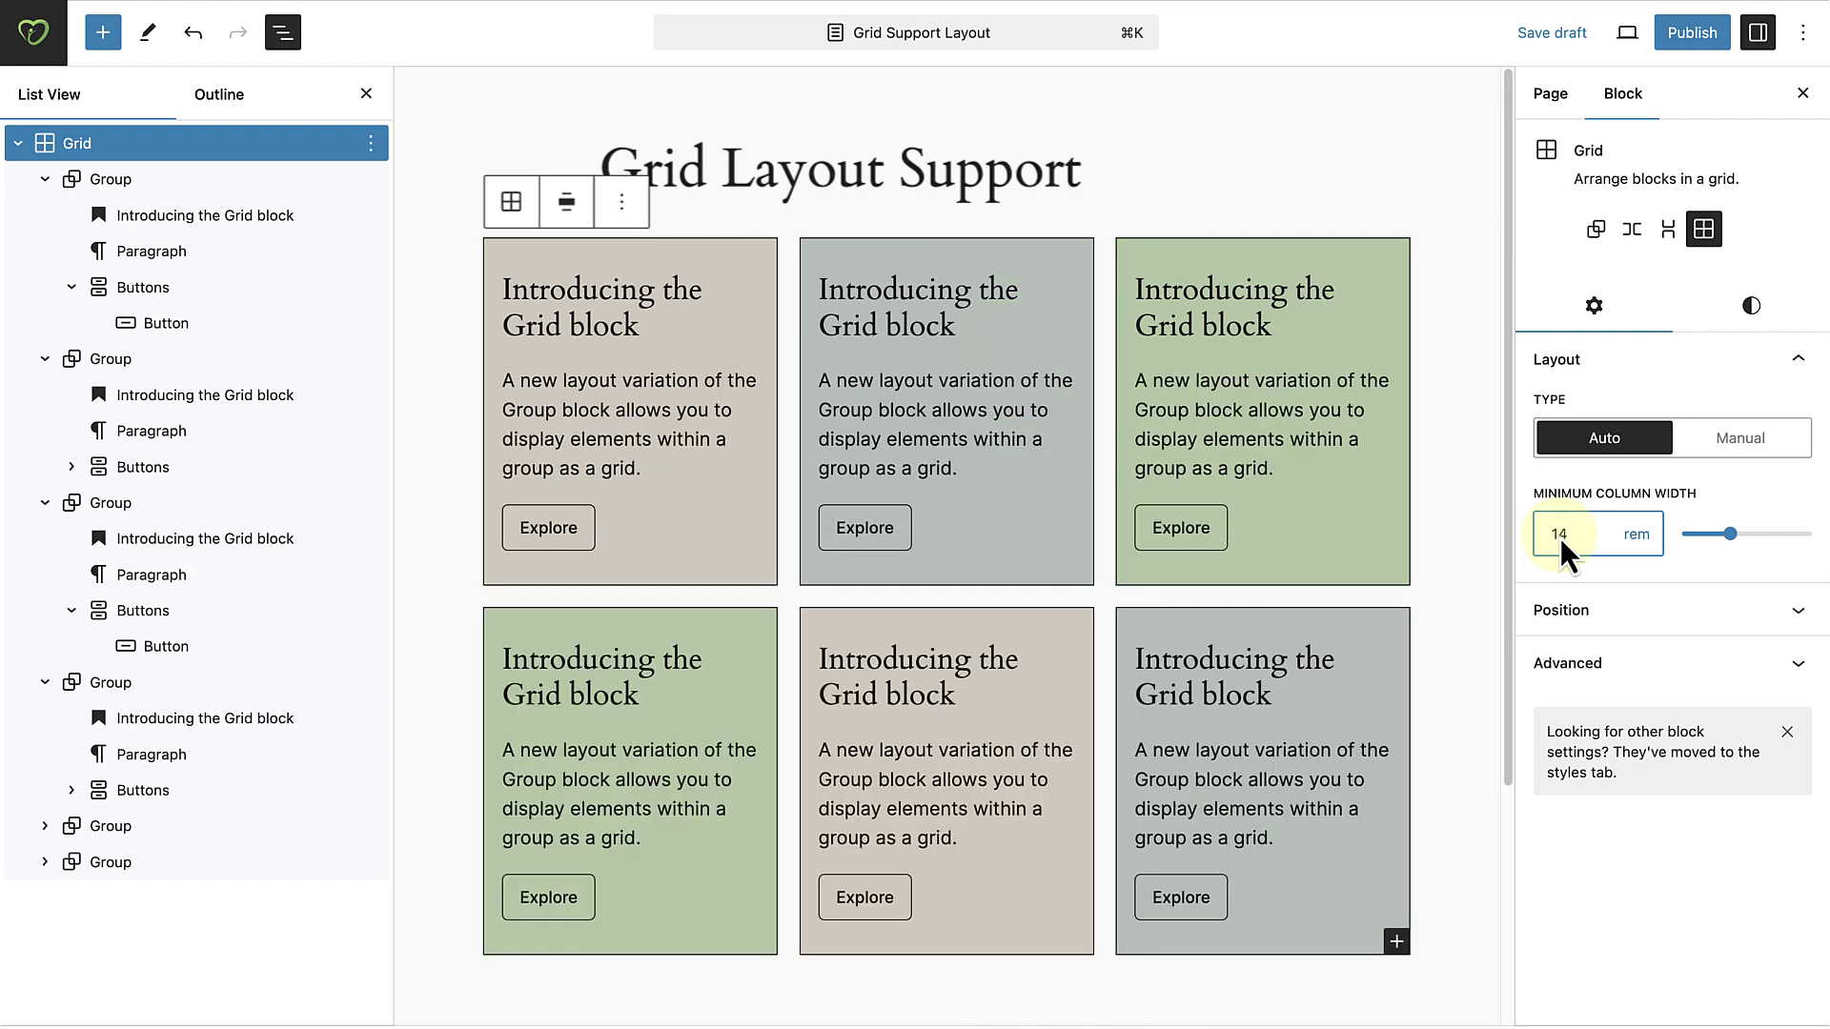
pyautogui.click(1640, 536)
pyautogui.moveTo(1582, 539); pyautogui.dragTo(1548, 539)
pyautogui.write('3')
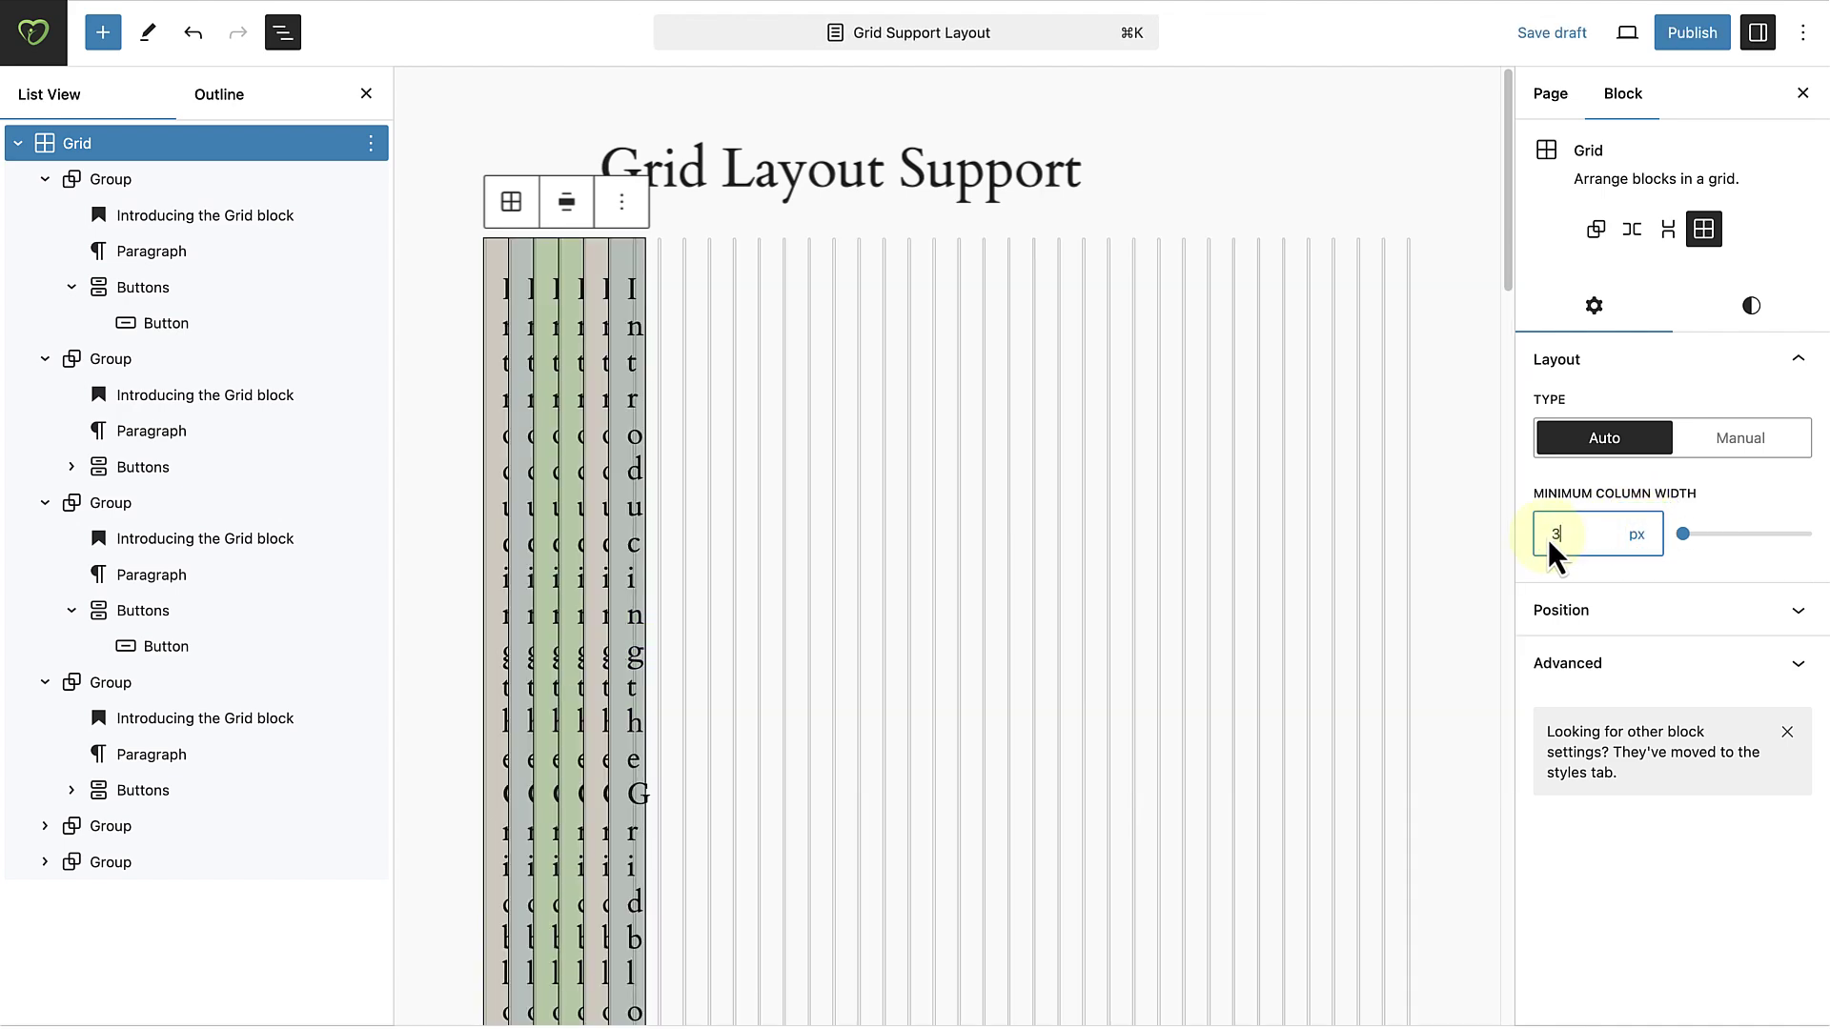
pyautogui.write('00')
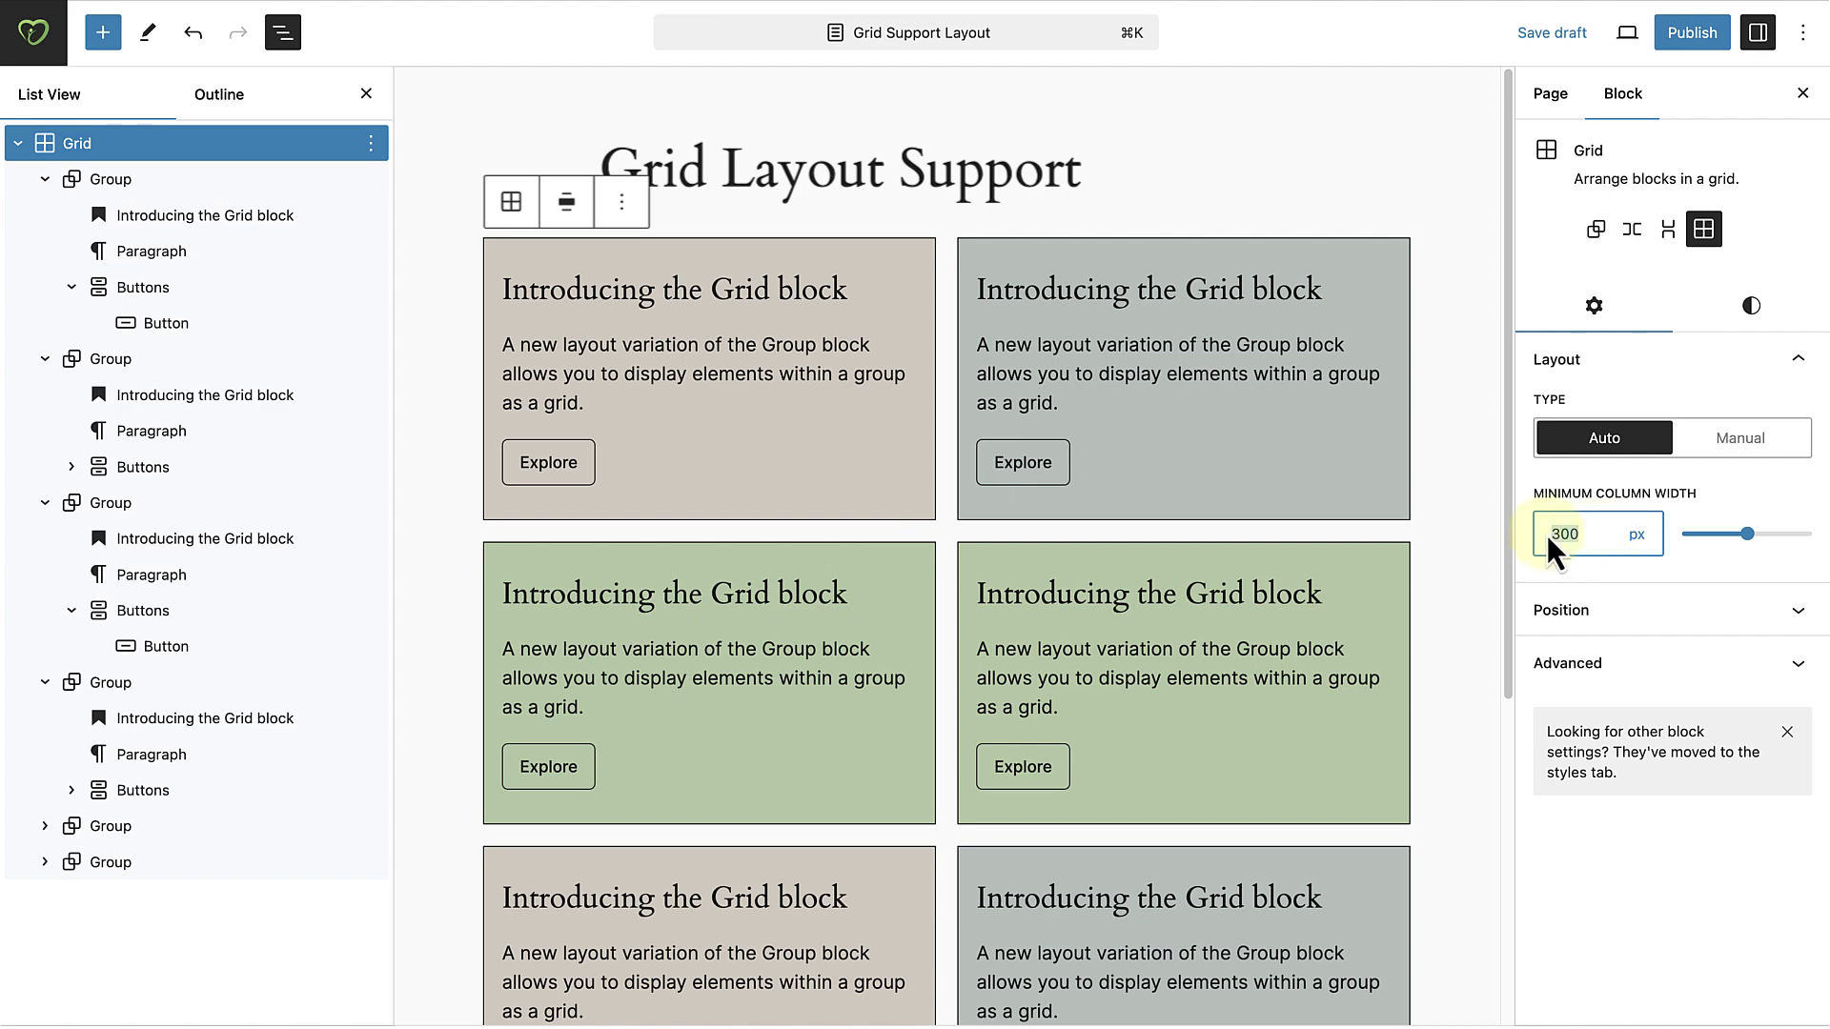
pyautogui.write('200')
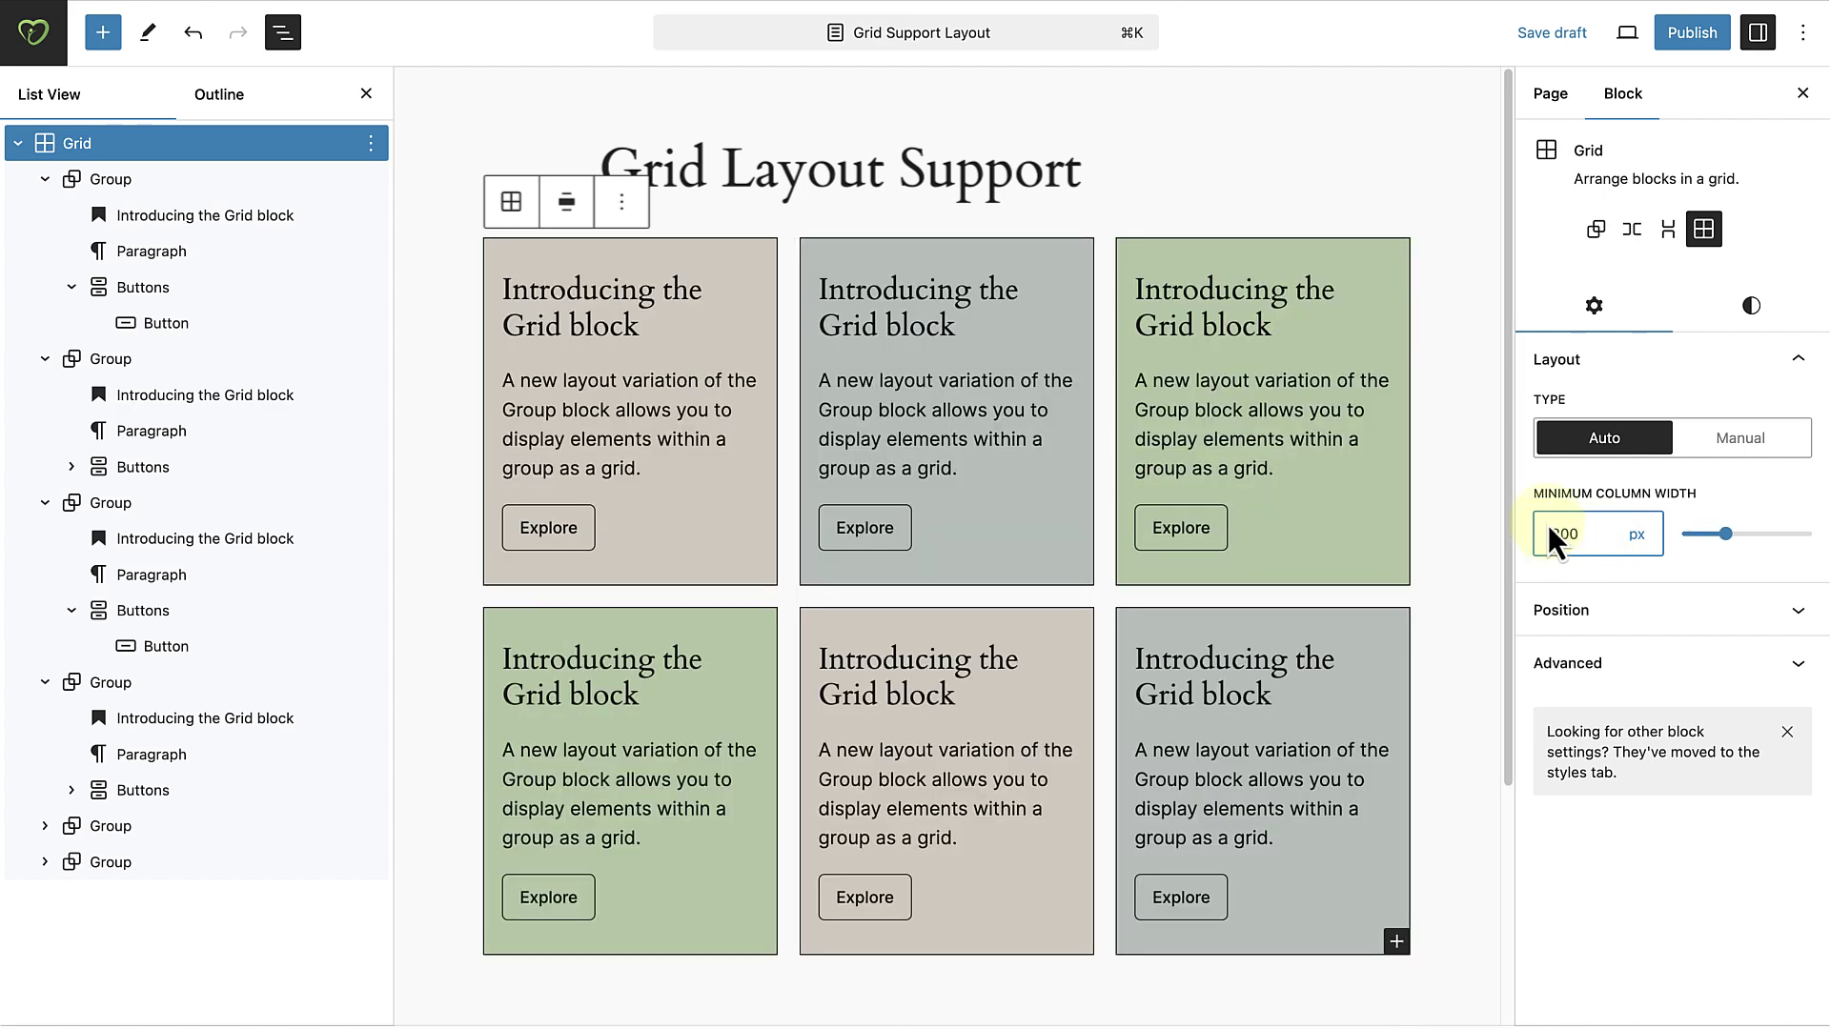
pyautogui.click(1626, 35)
pyautogui.click(1568, 139)
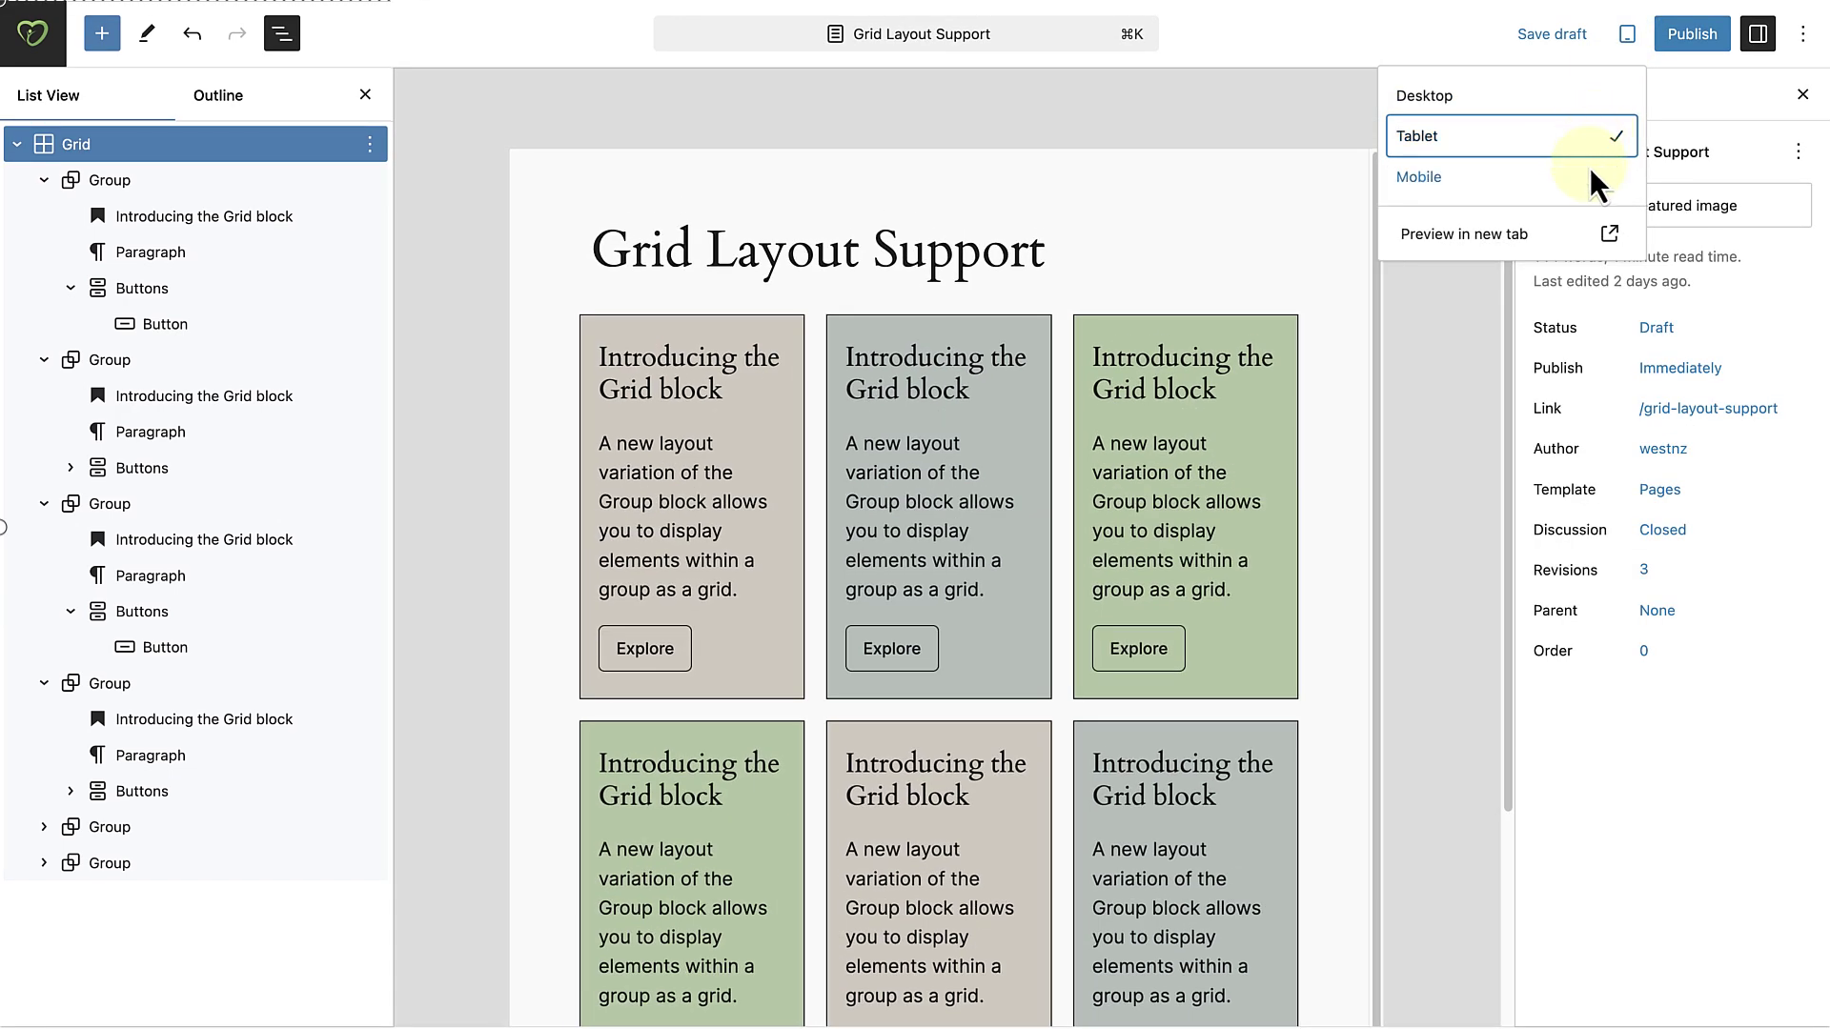
pyautogui.click(1590, 174)
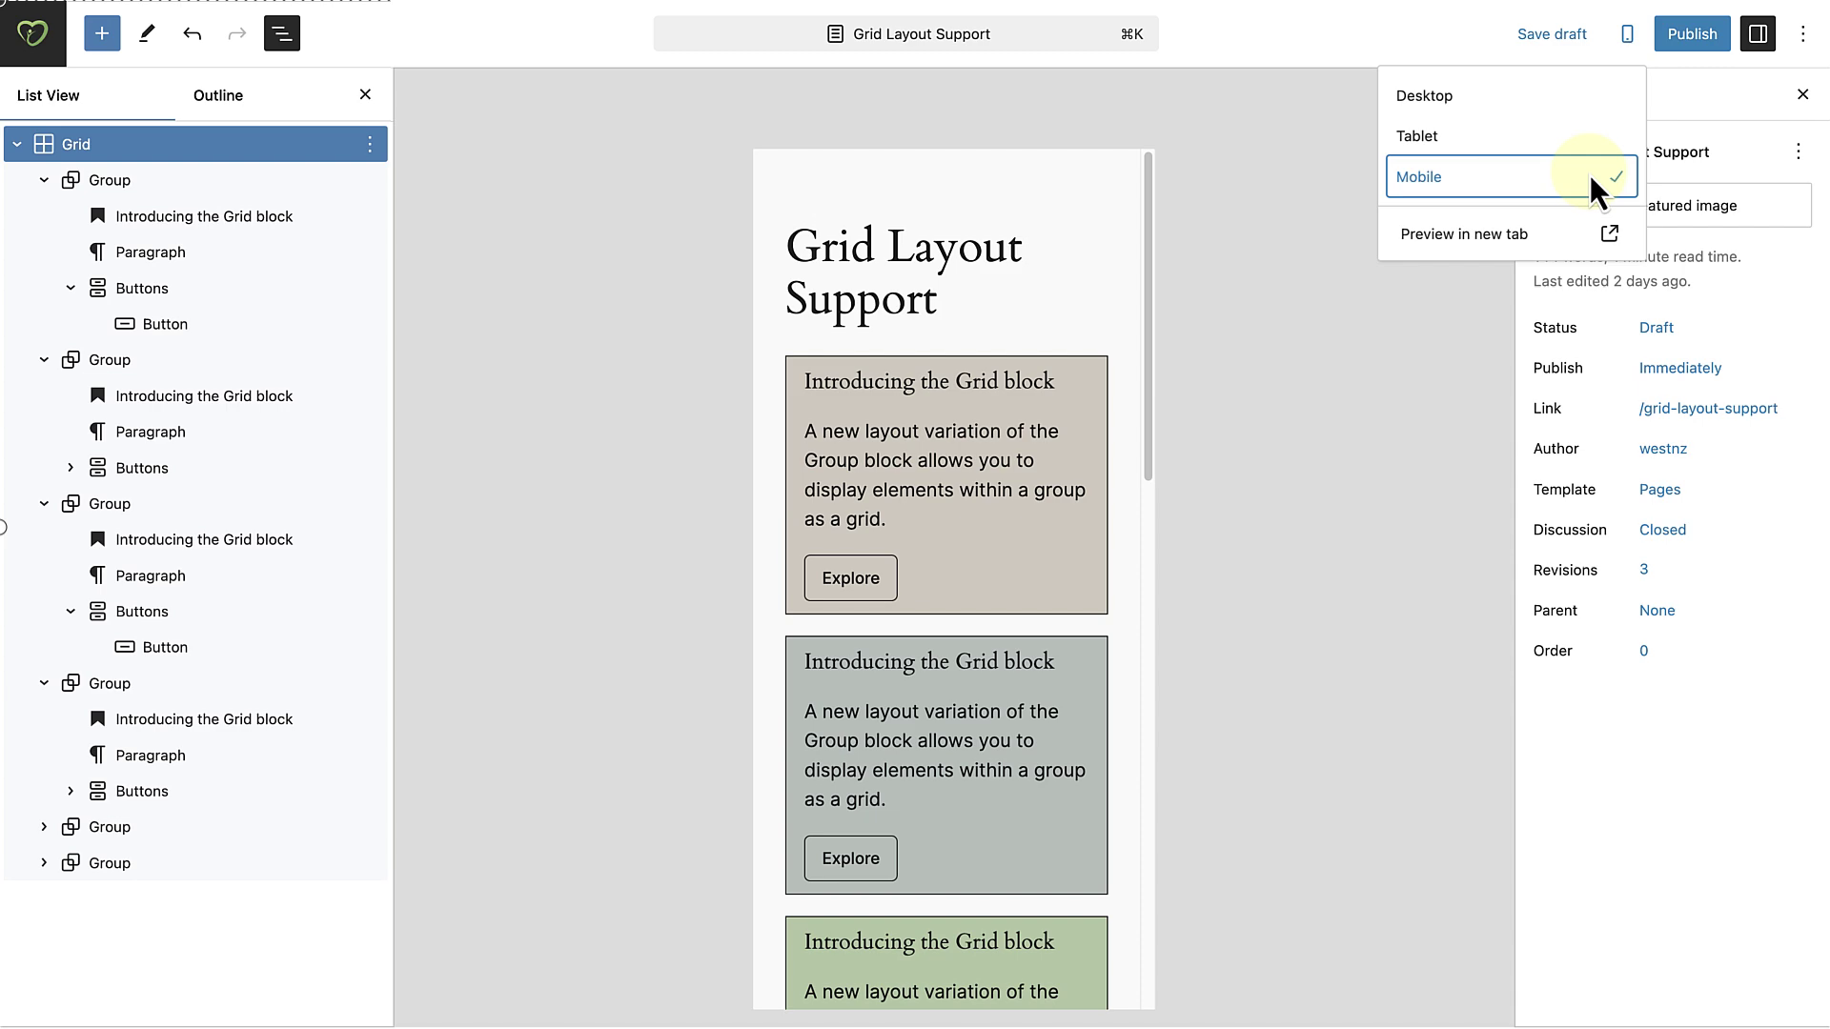
pyautogui.click(1573, 96)
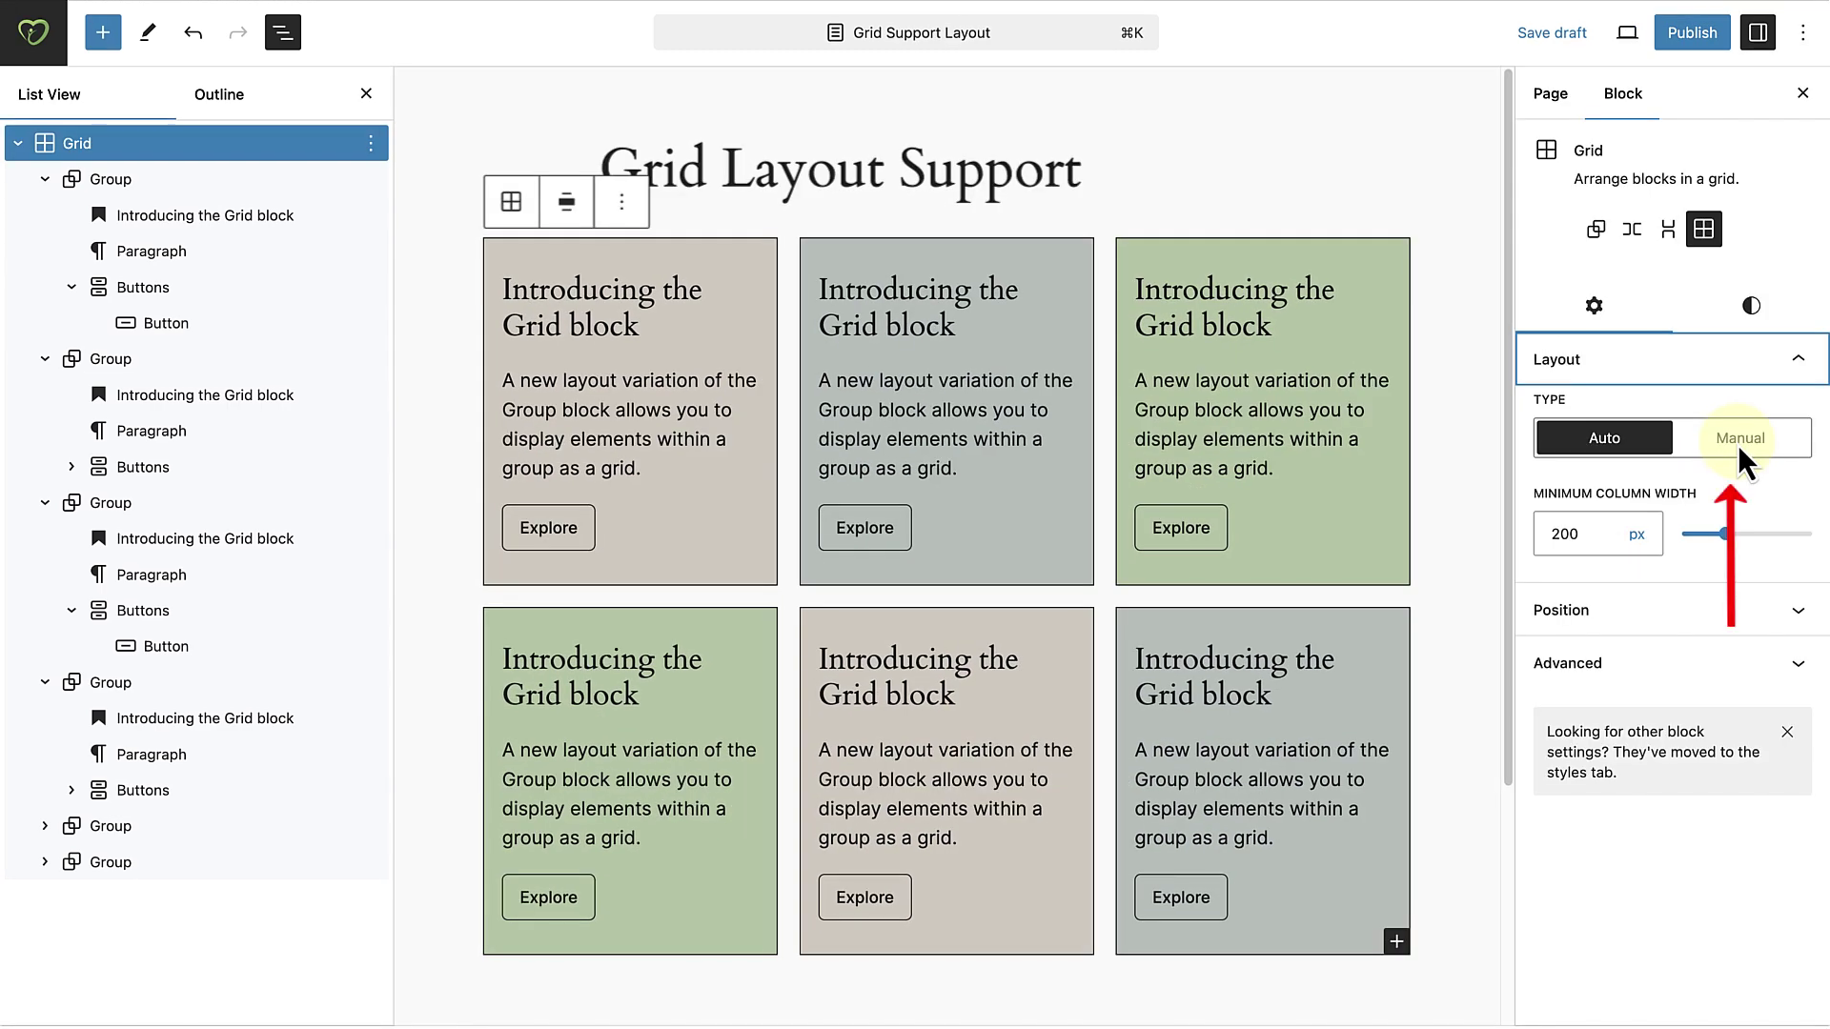
pyautogui.click(1737, 444)
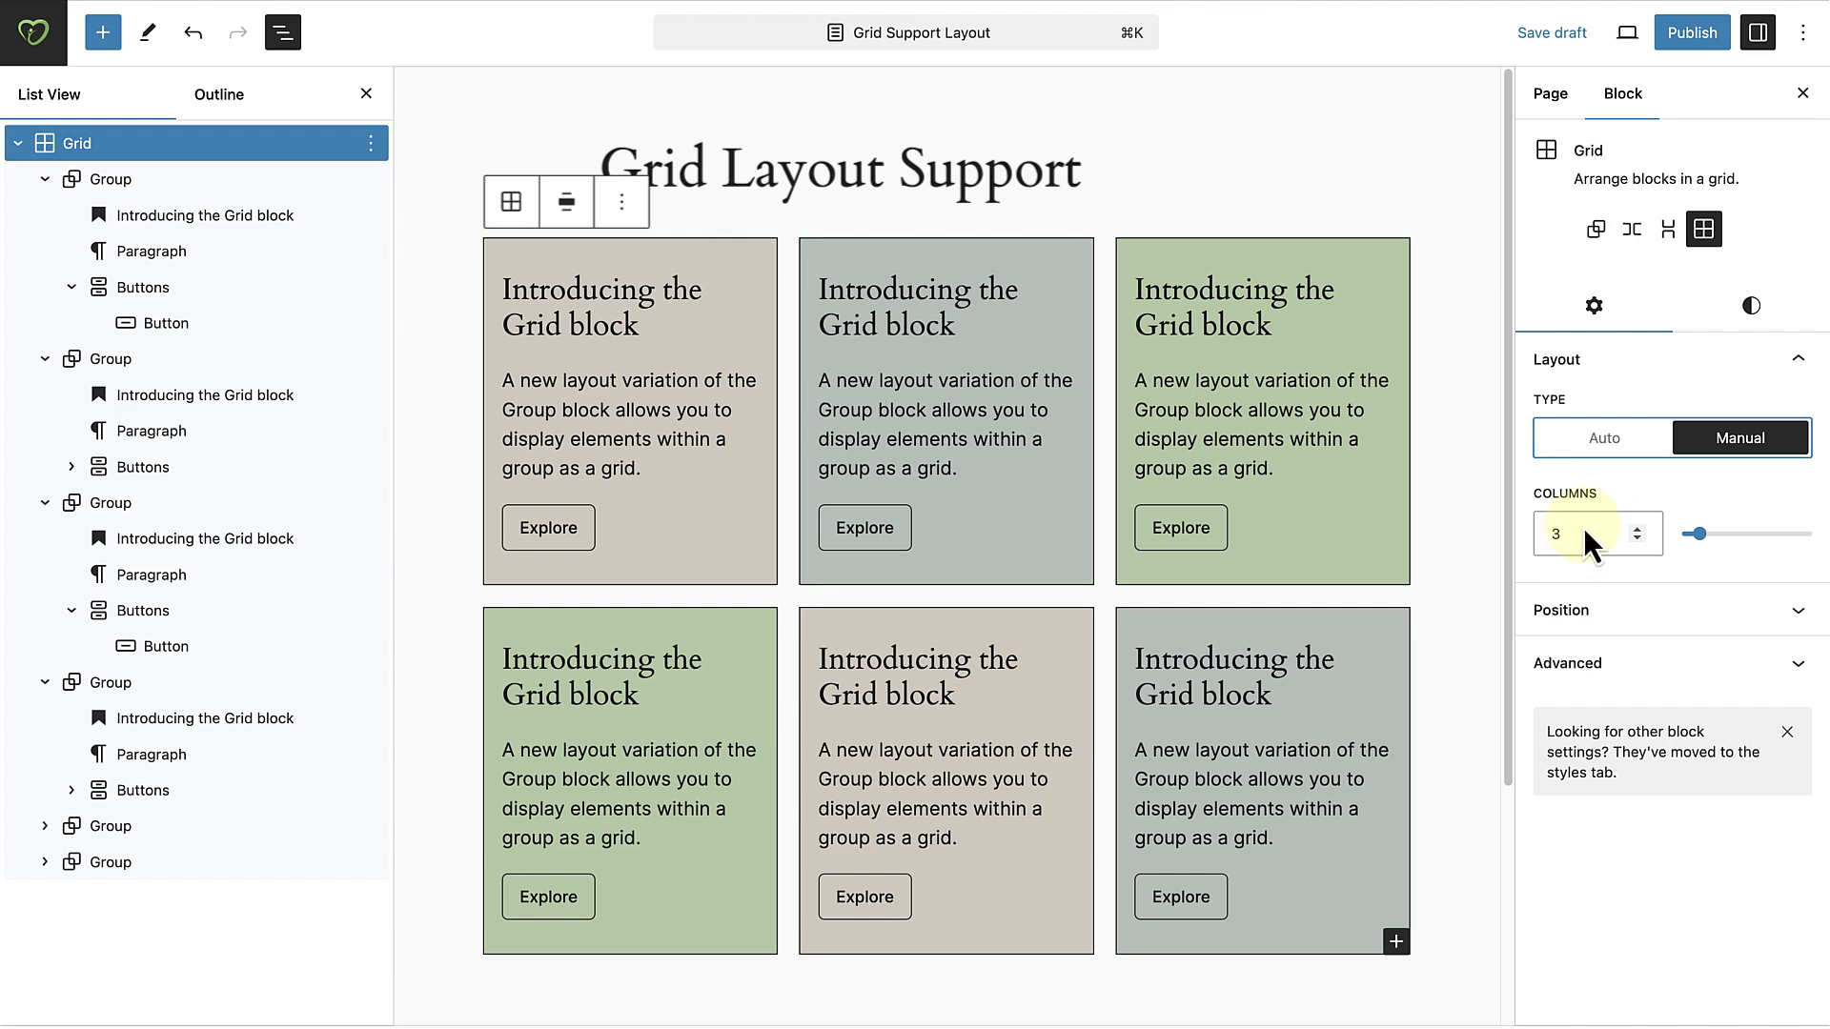
pyautogui.click(1636, 531)
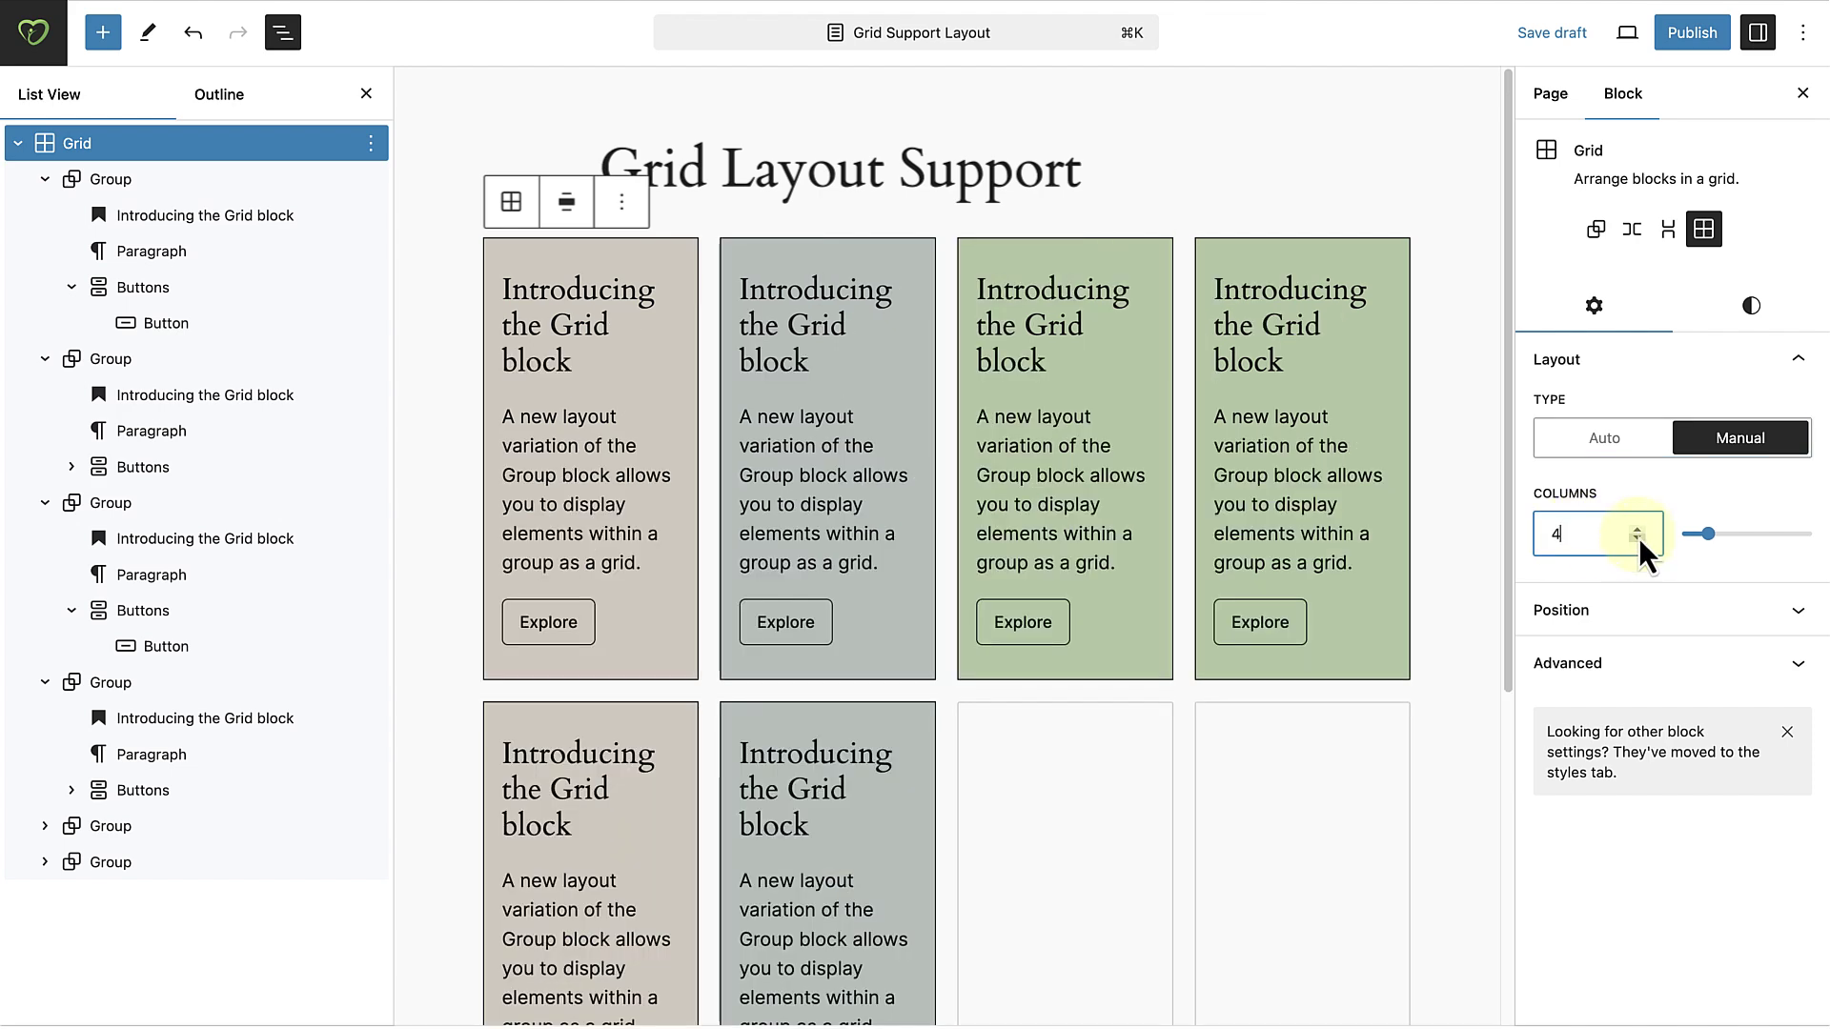
pyautogui.click(1637, 530)
pyautogui.click(1638, 540)
pyautogui.click(1638, 540)
pyautogui.click(1638, 540)
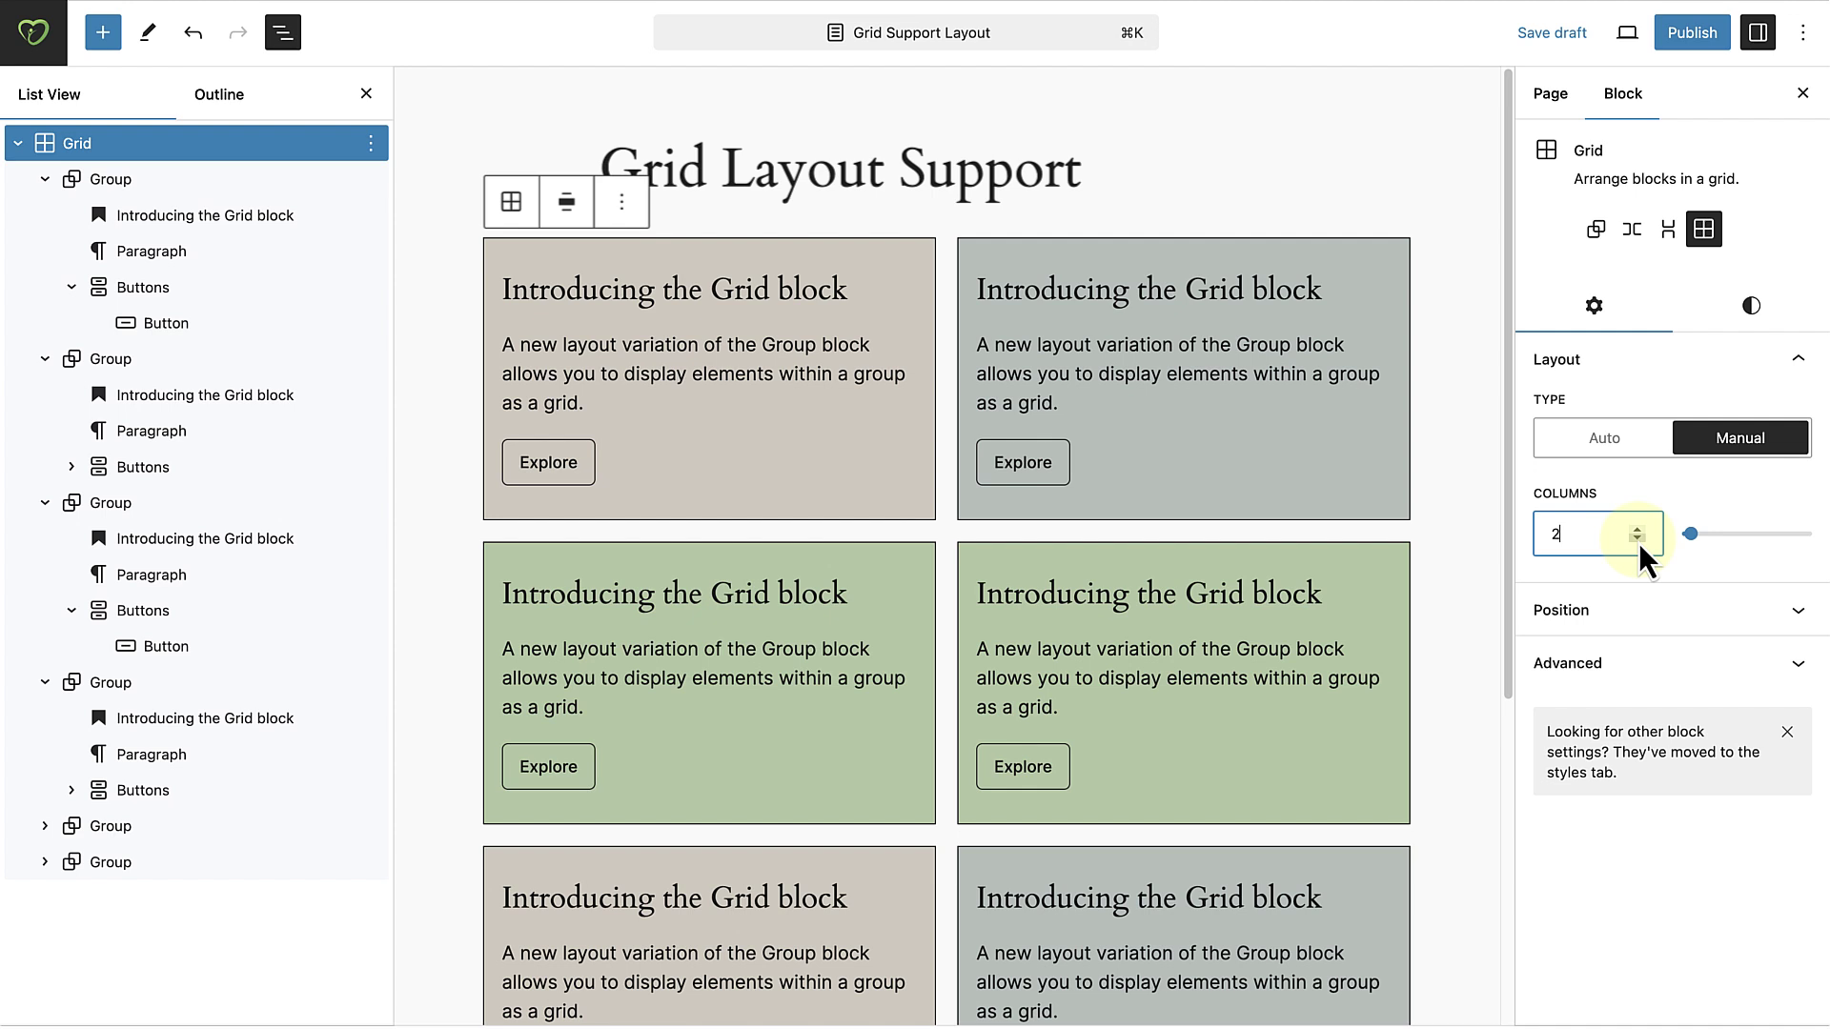
pyautogui.click(1602, 444)
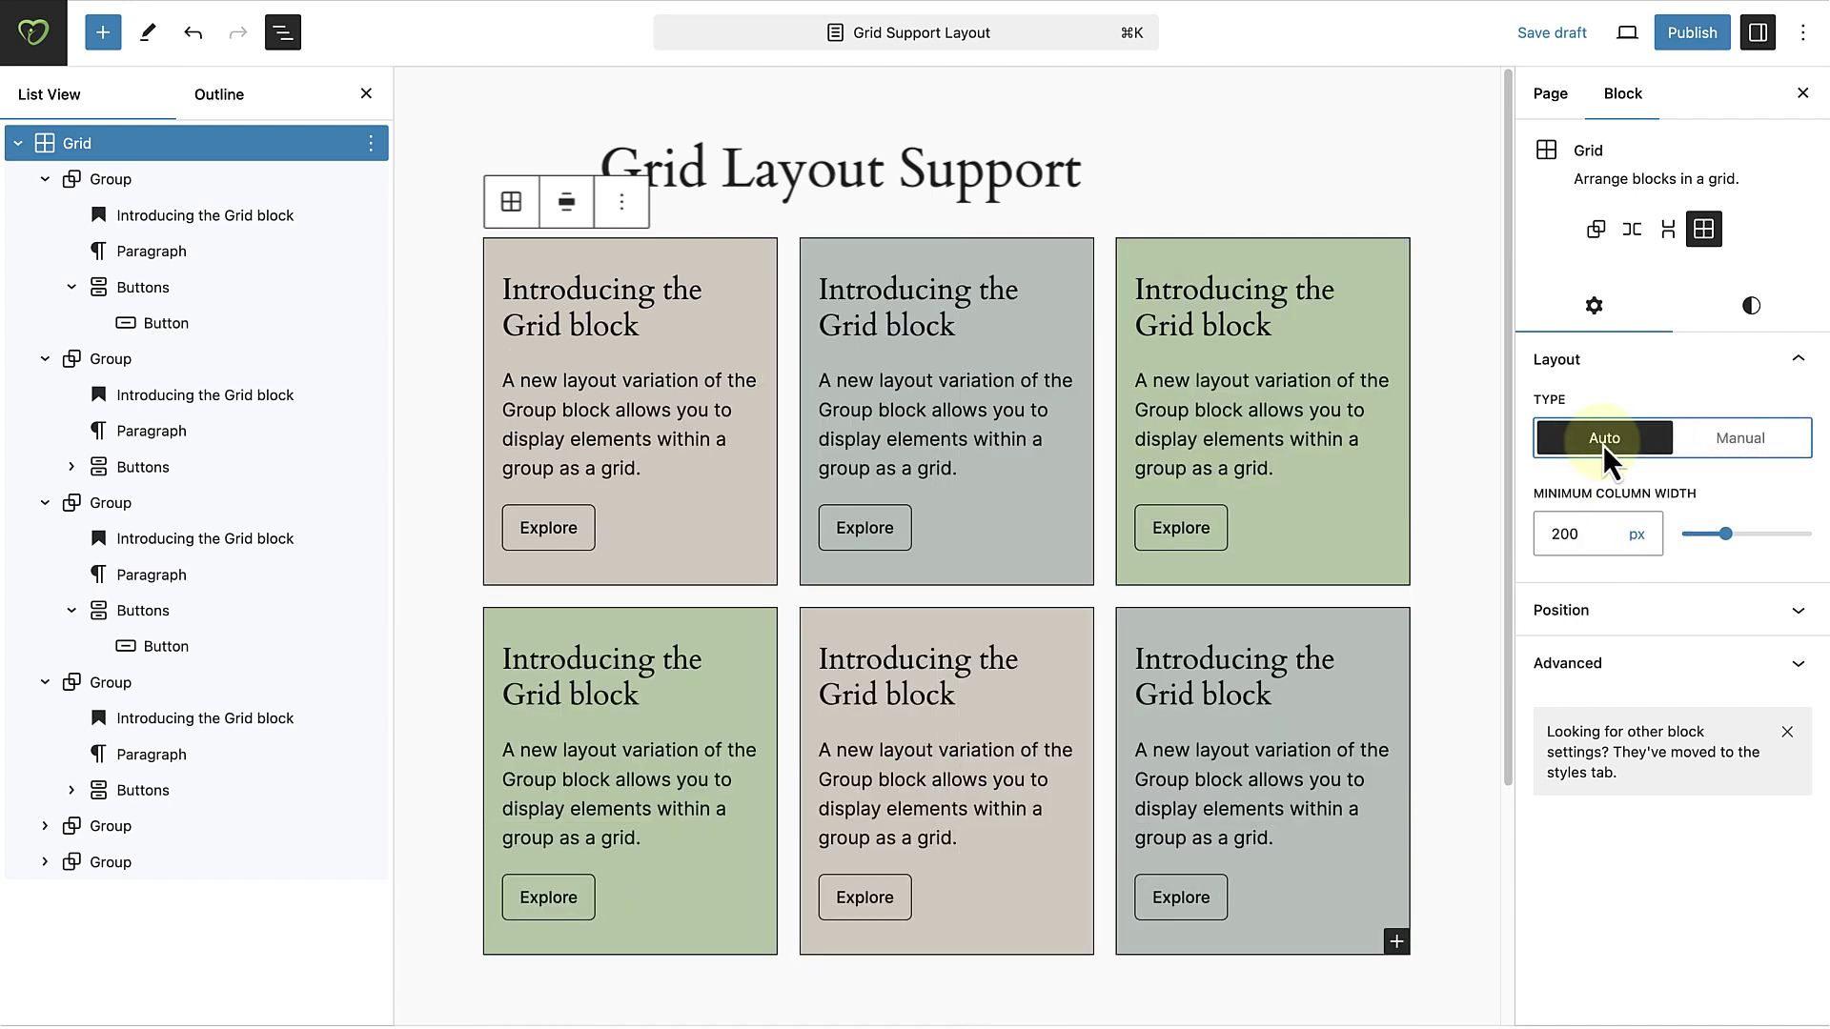
pyautogui.press('Tab')
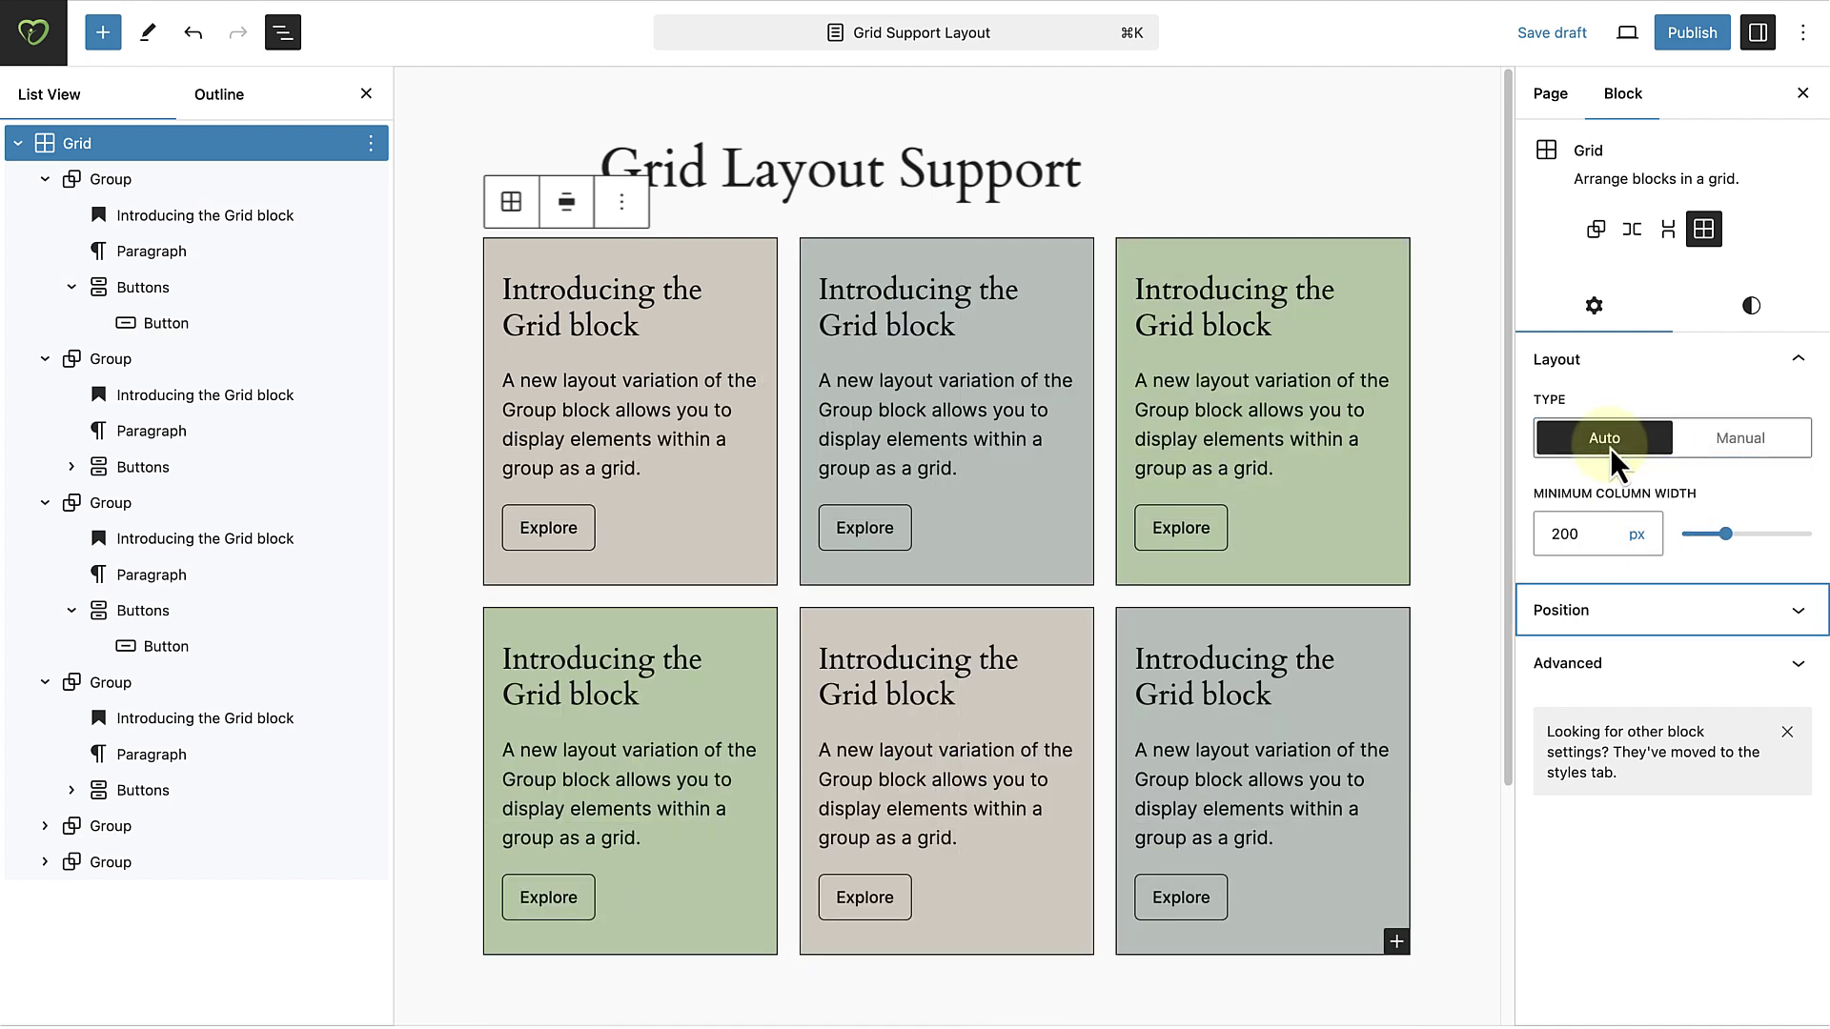
pyautogui.click(202, 183)
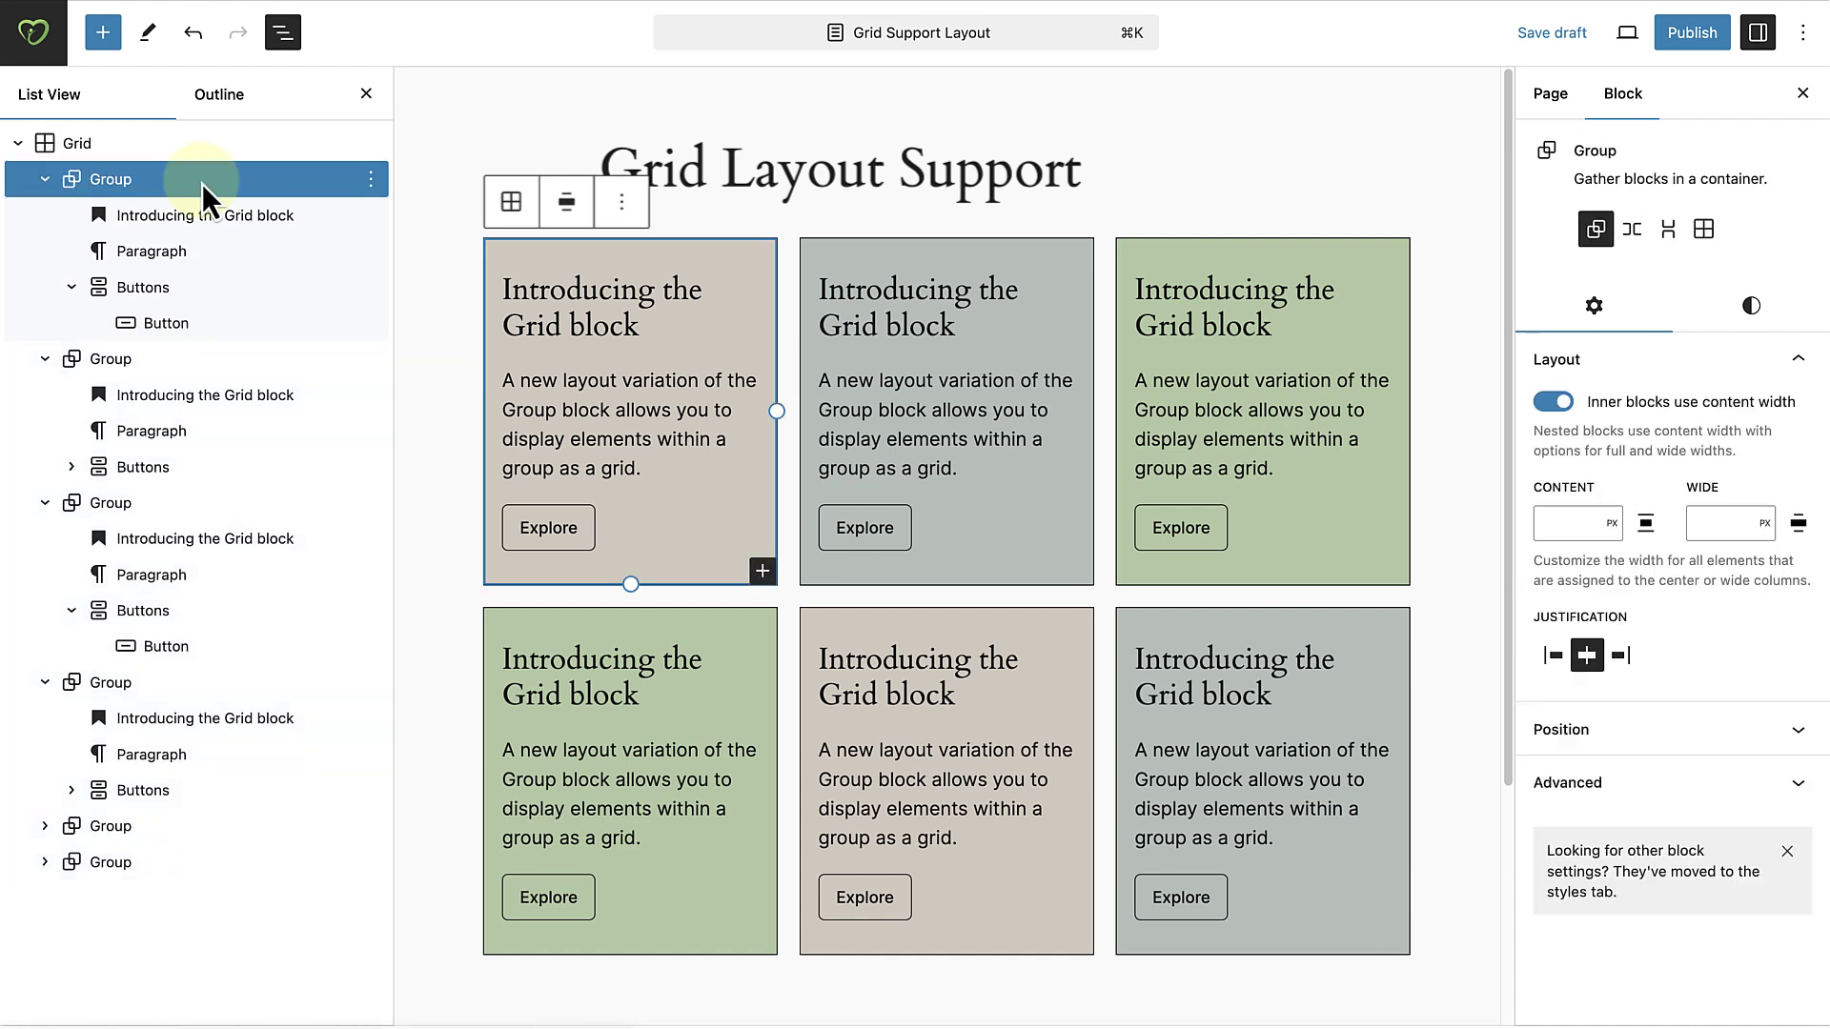
pyautogui.click(1747, 307)
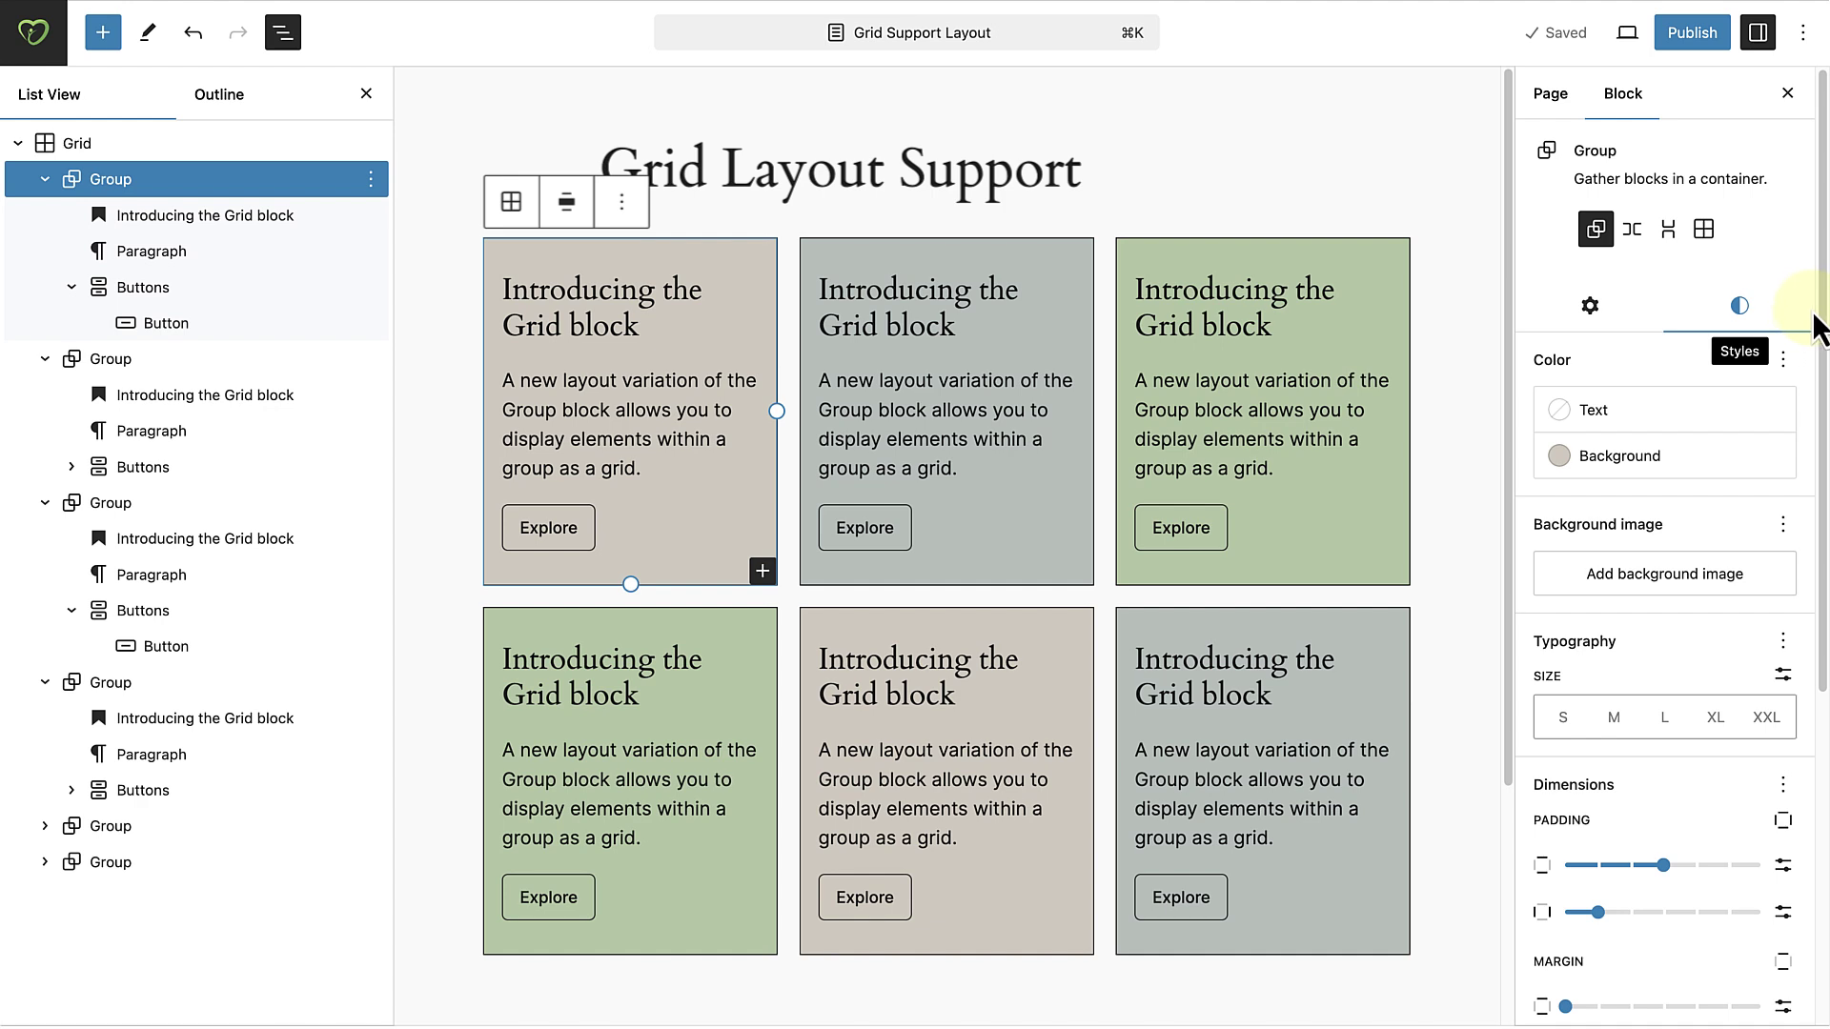
pyautogui.scroll(-1, 1820, 324)
pyautogui.scroll(-2, 1801, 382)
pyautogui.scroll(-3, 1791, 534)
pyautogui.moveTo(1594, 686)
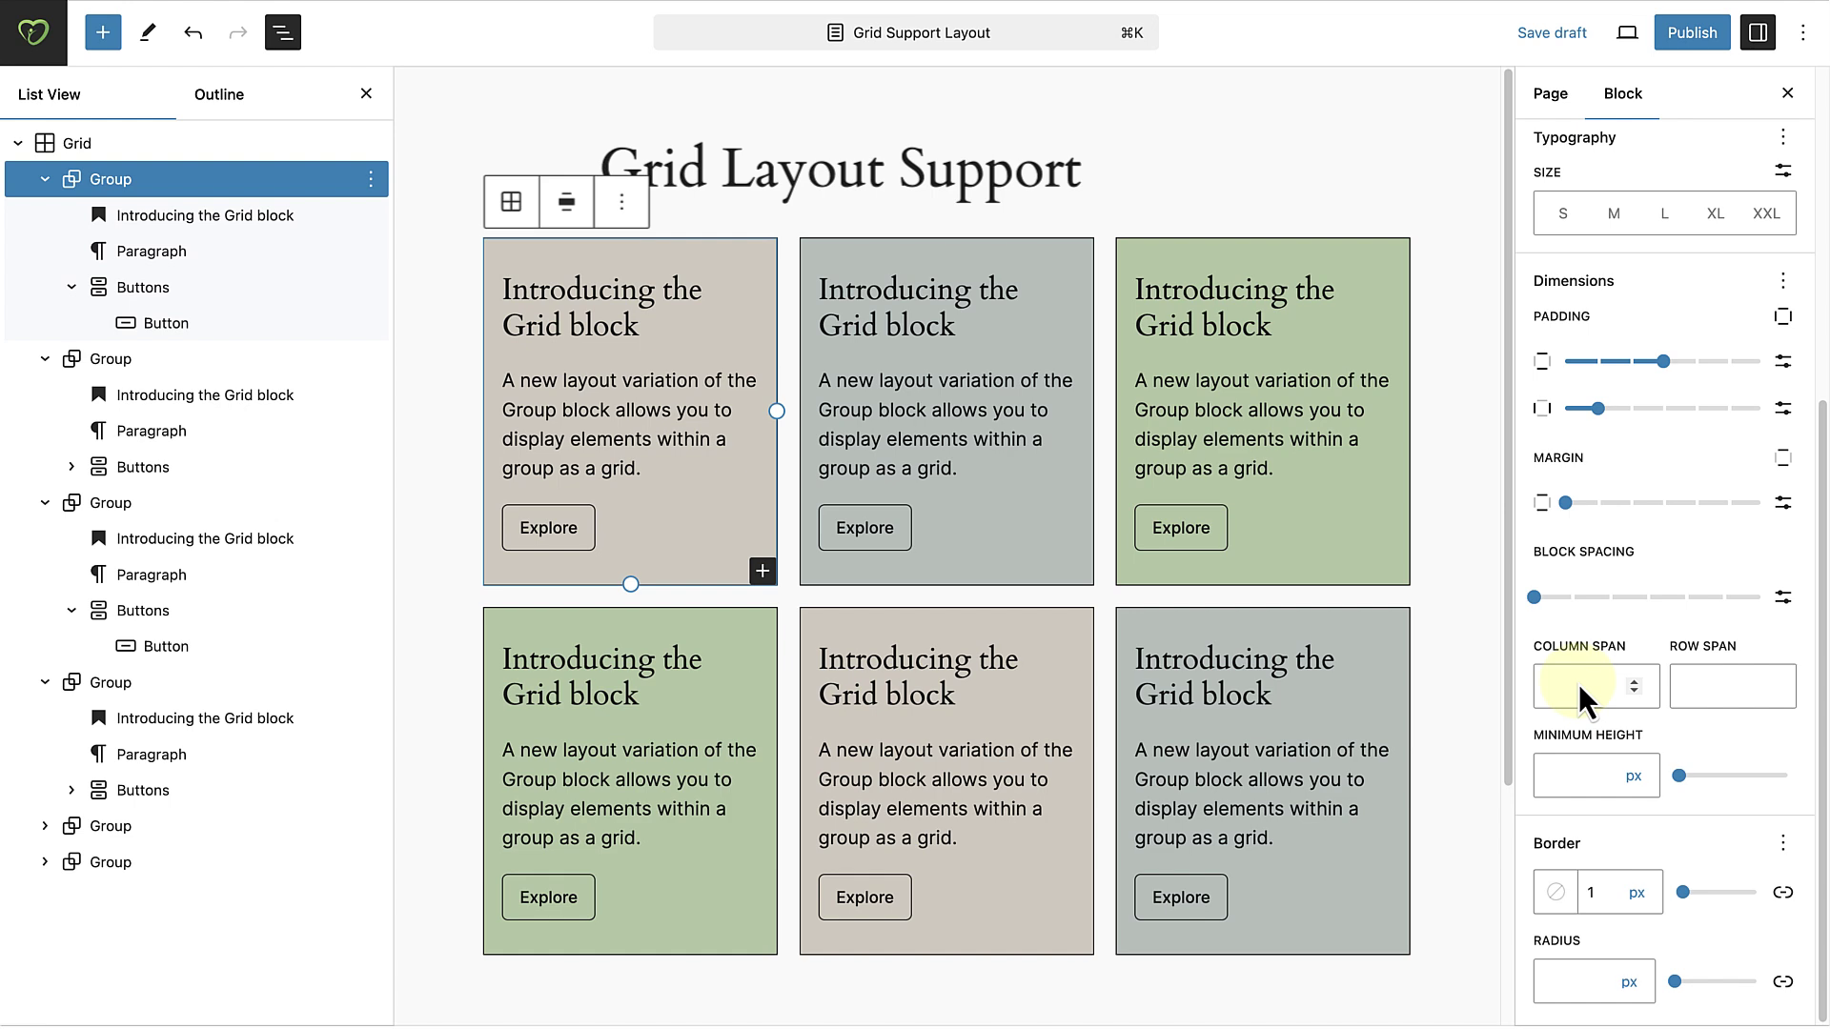
pyautogui.click(1569, 692)
pyautogui.write('3')
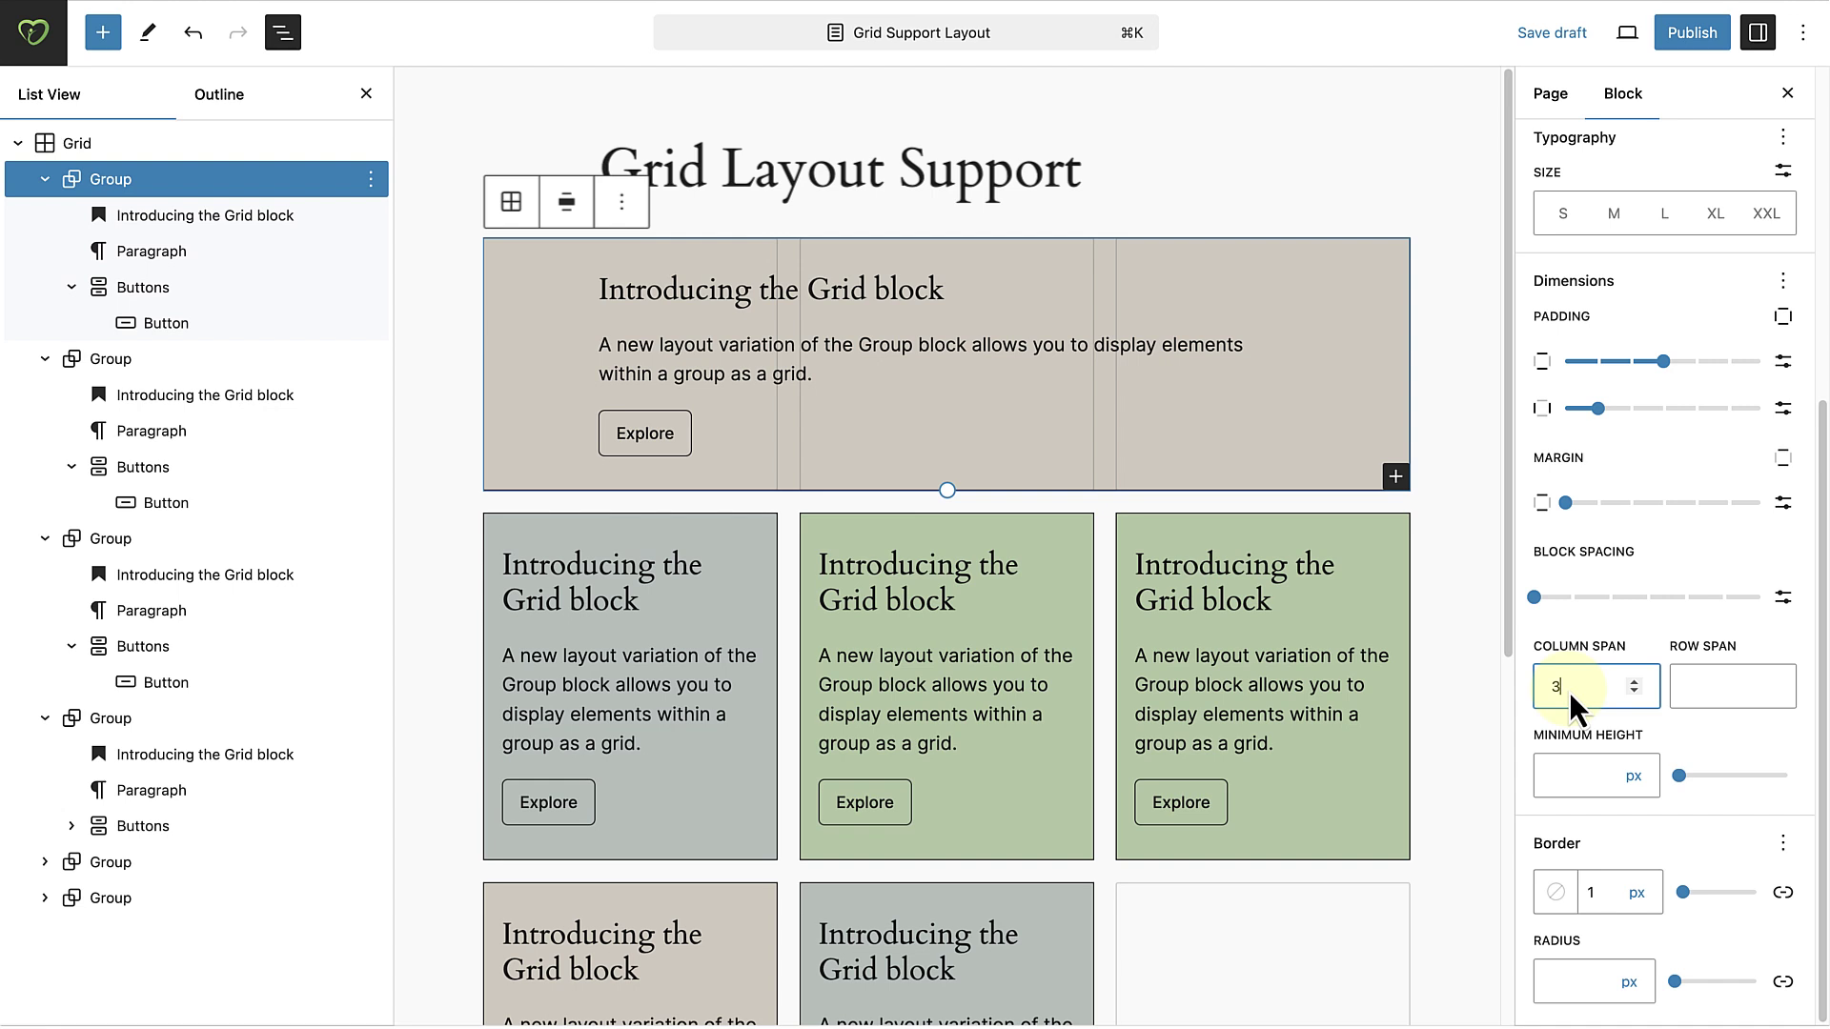
pyautogui.press('BackSpace')
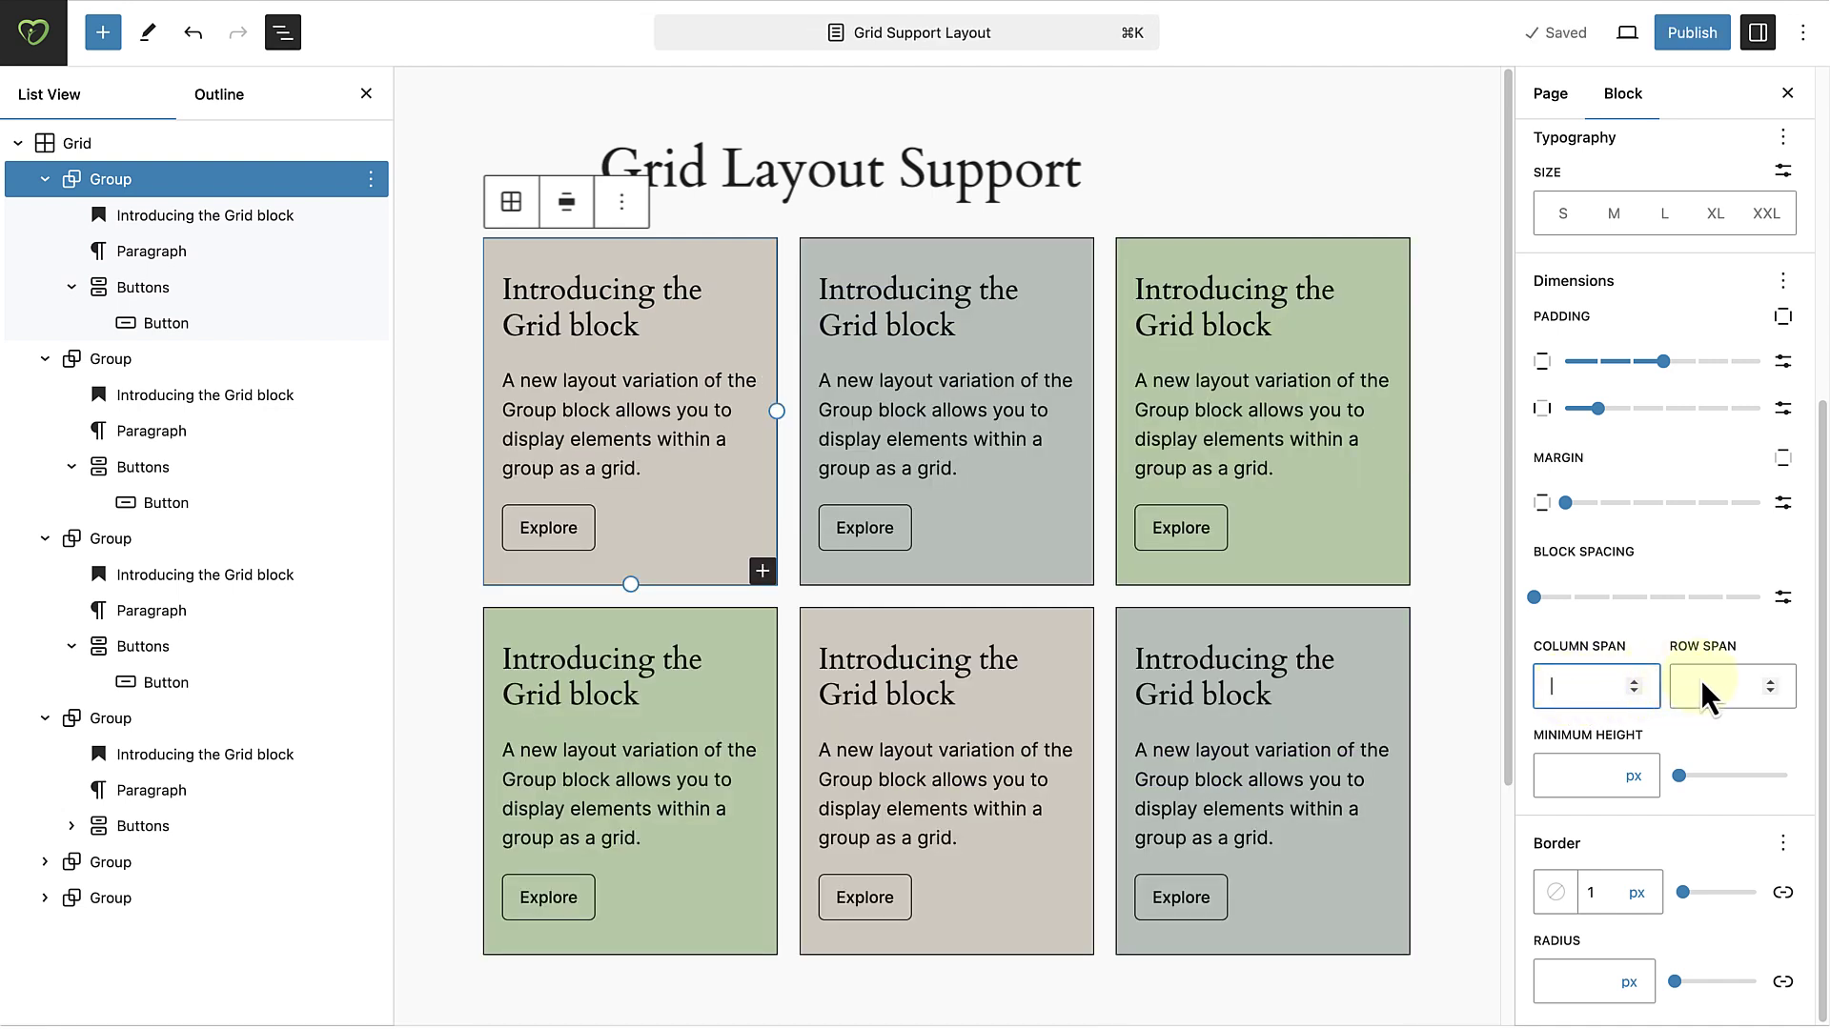
pyautogui.click(1700, 687)
pyautogui.write('2')
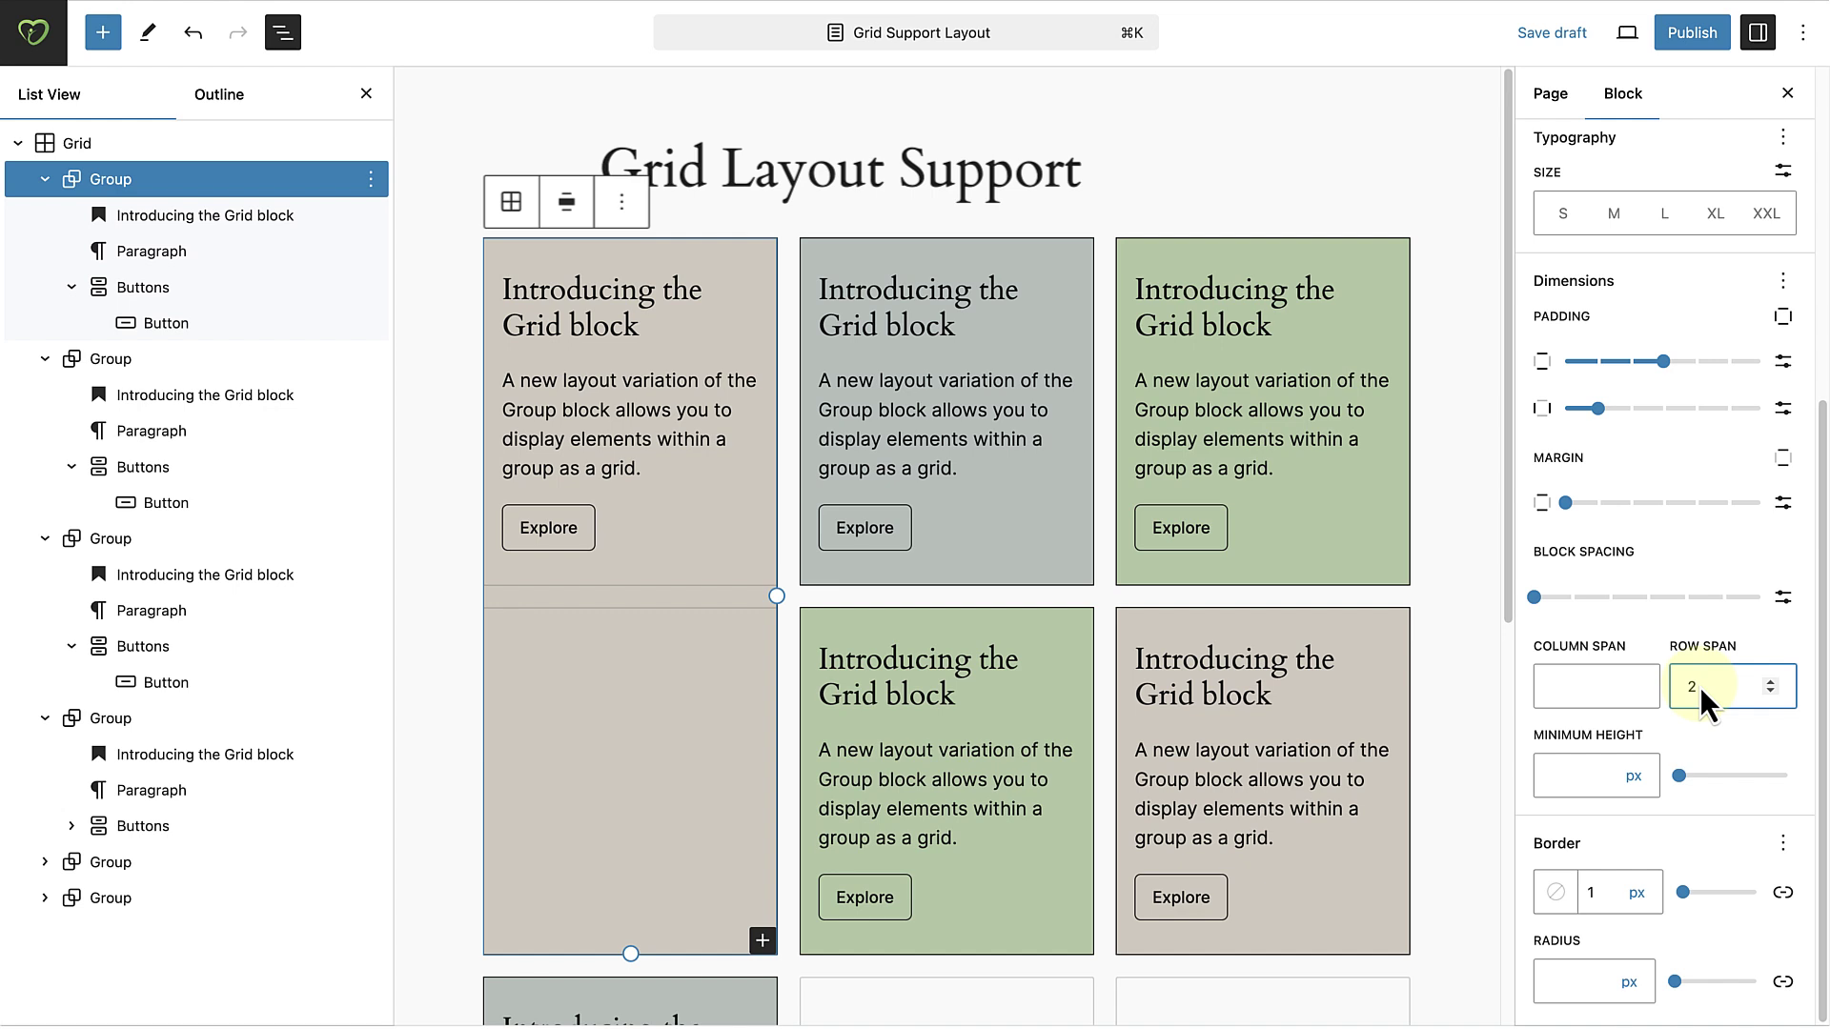
pyautogui.press('BackSpace')
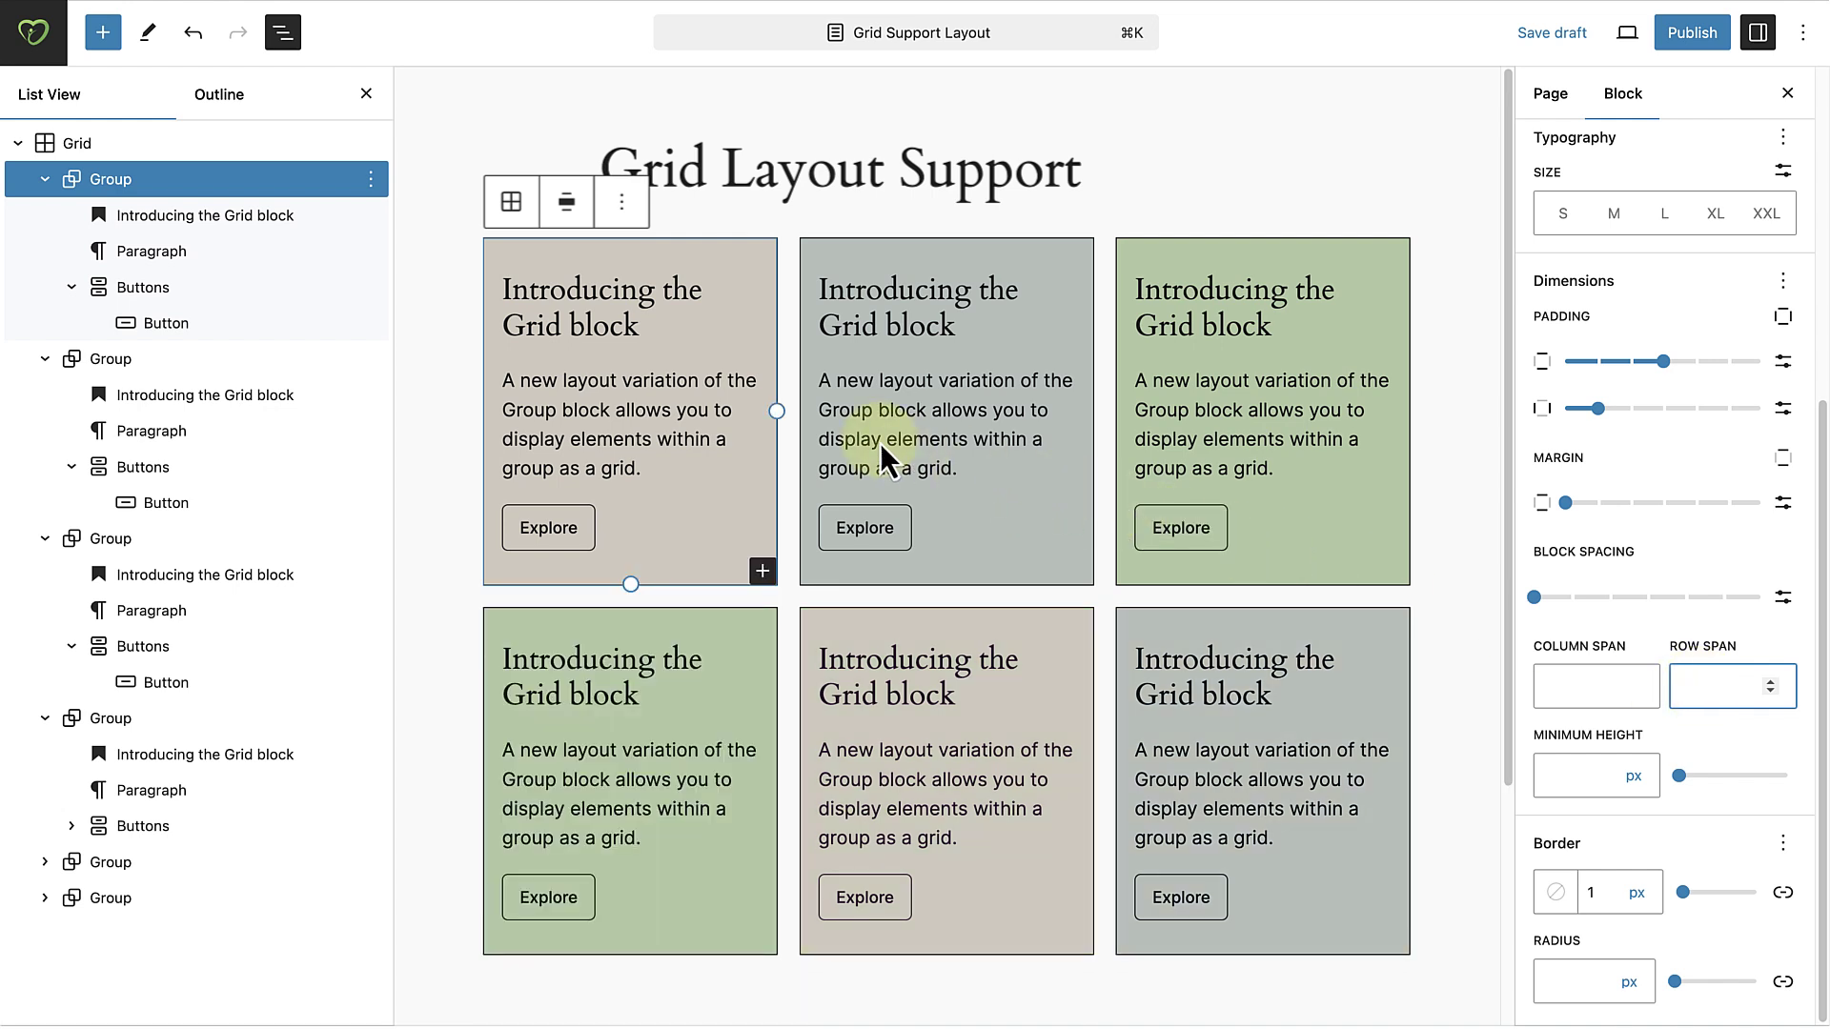
# Stretch the first card across two columns and the grey top-right card down two rows.
pyautogui.moveTo(776, 412); pyautogui.dragTo(1096, 435)
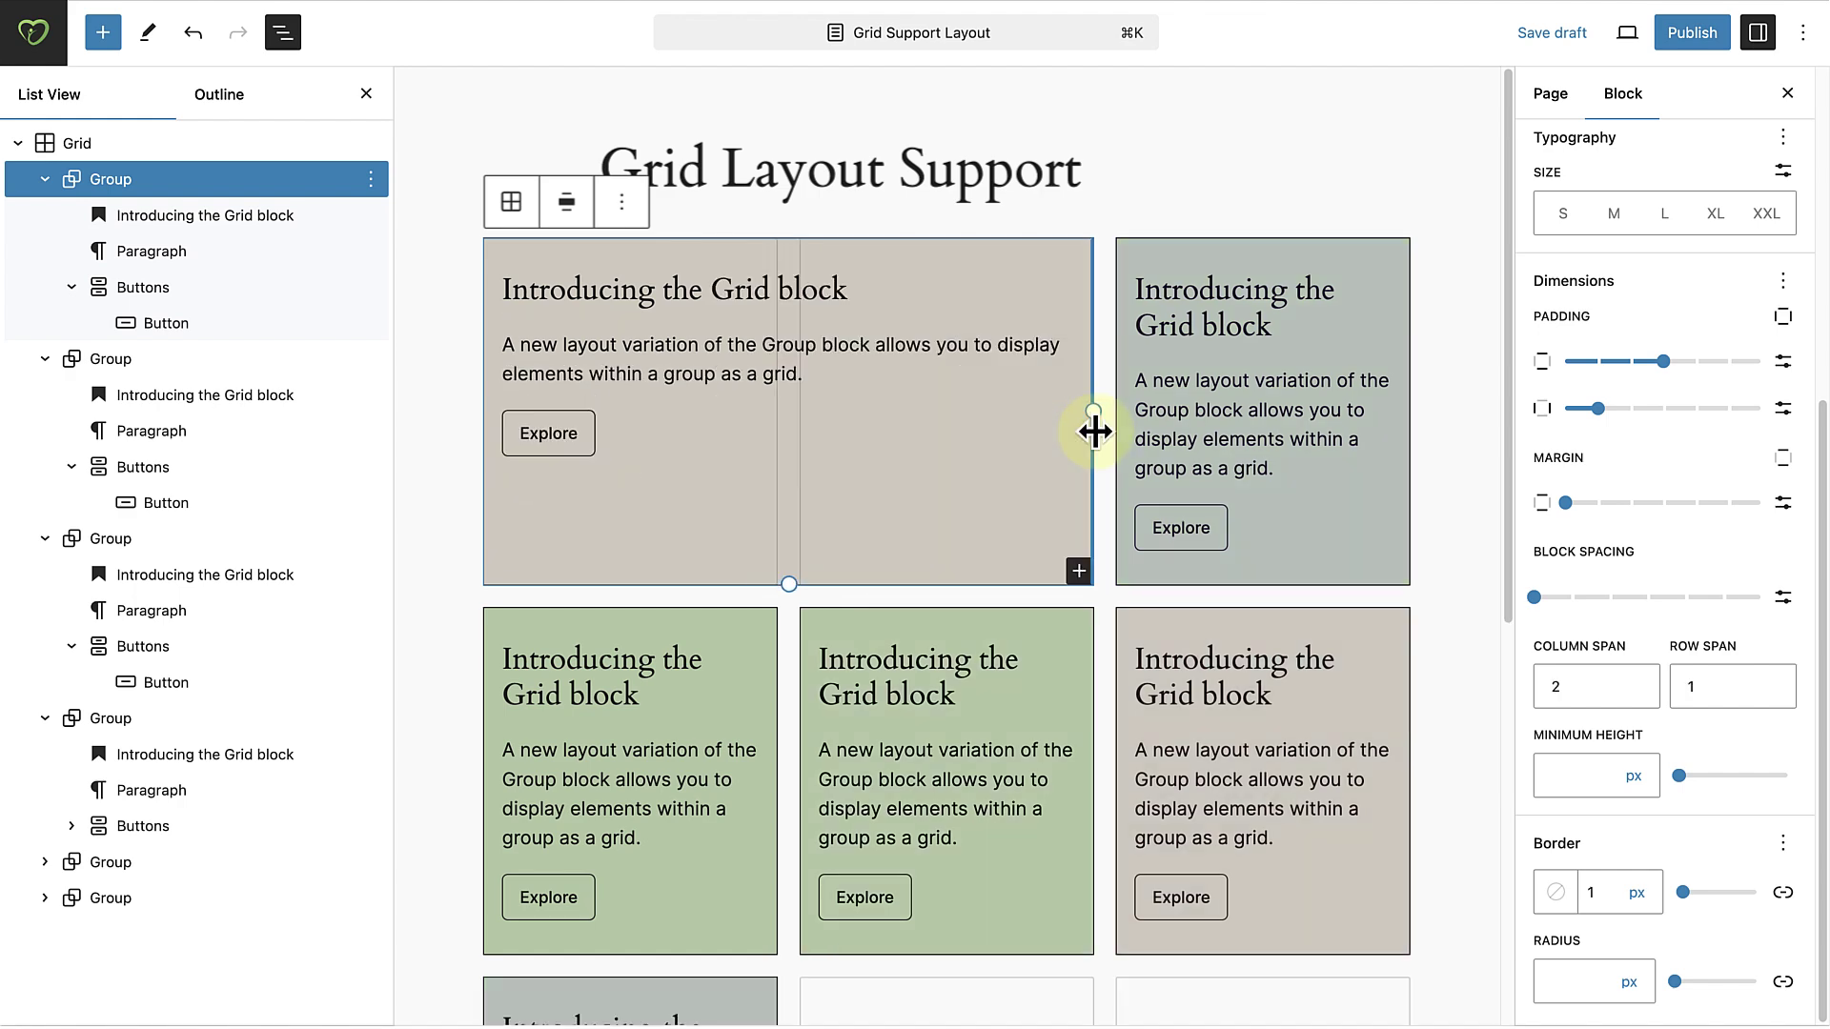
pyautogui.click(1347, 266)
pyautogui.moveTo(1263, 584); pyautogui.dragTo(1263, 955)
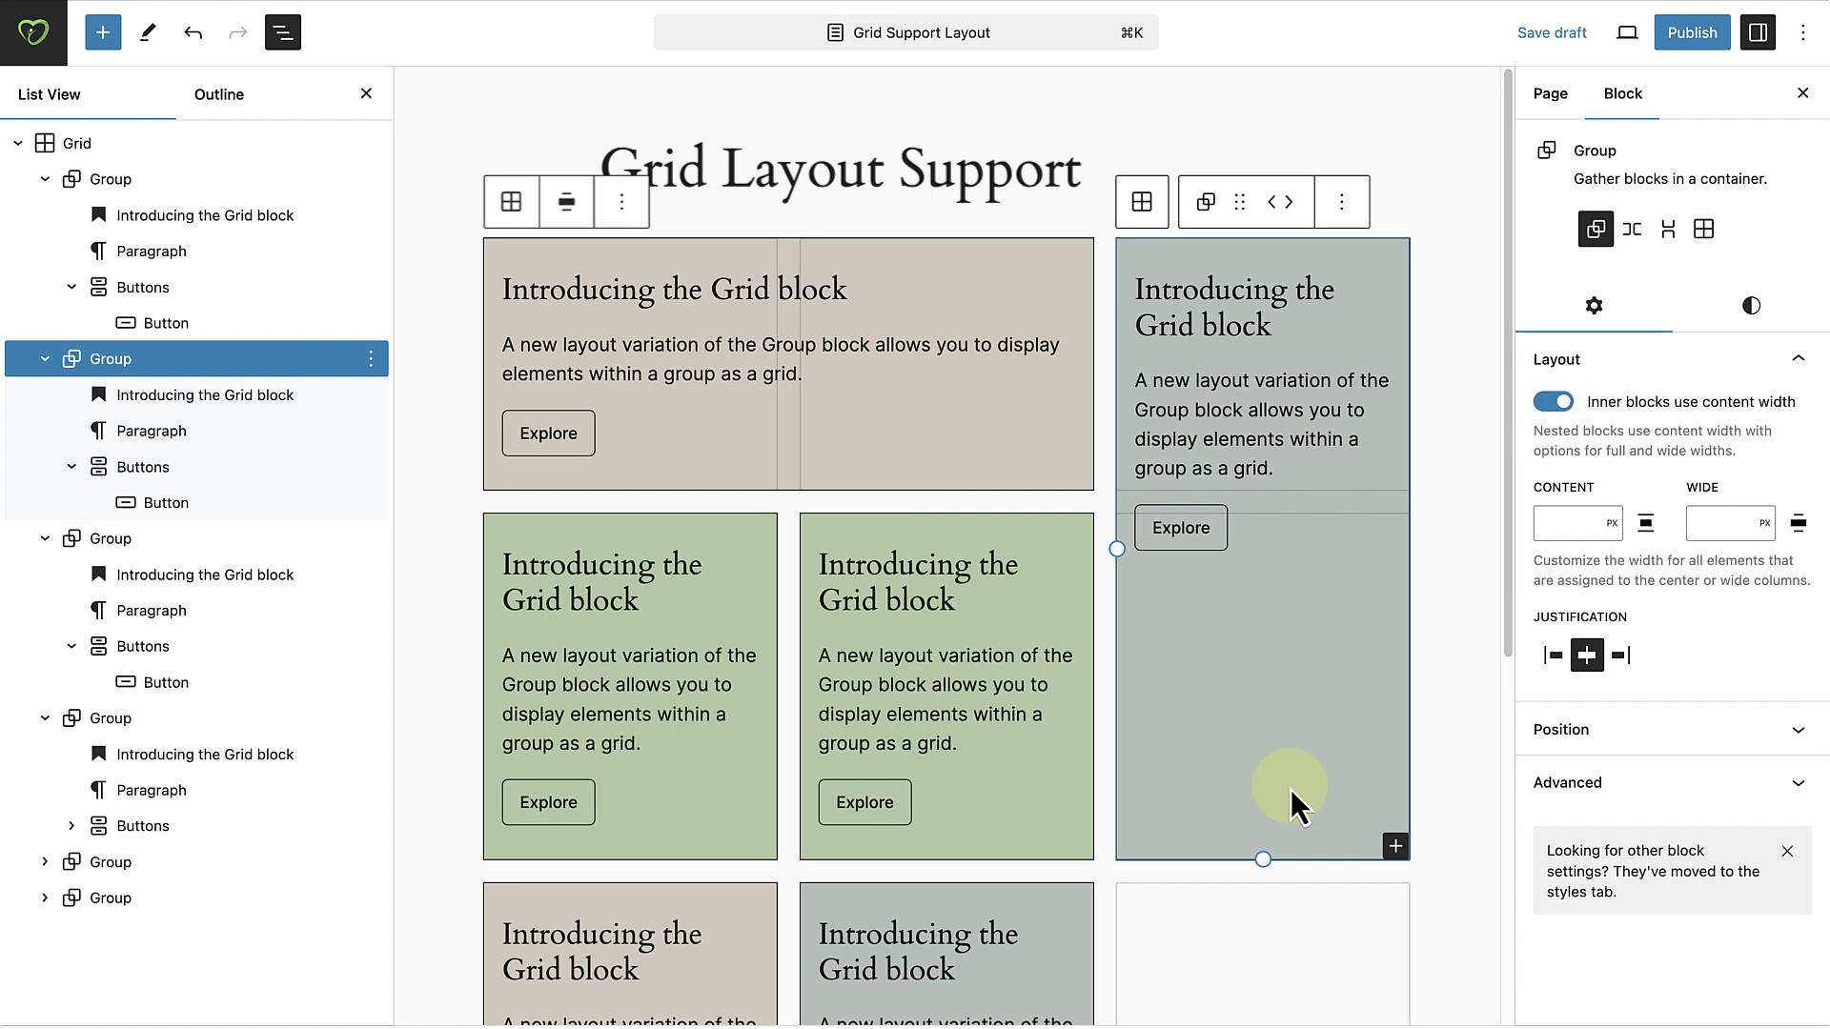
pyautogui.click(1426, 672)
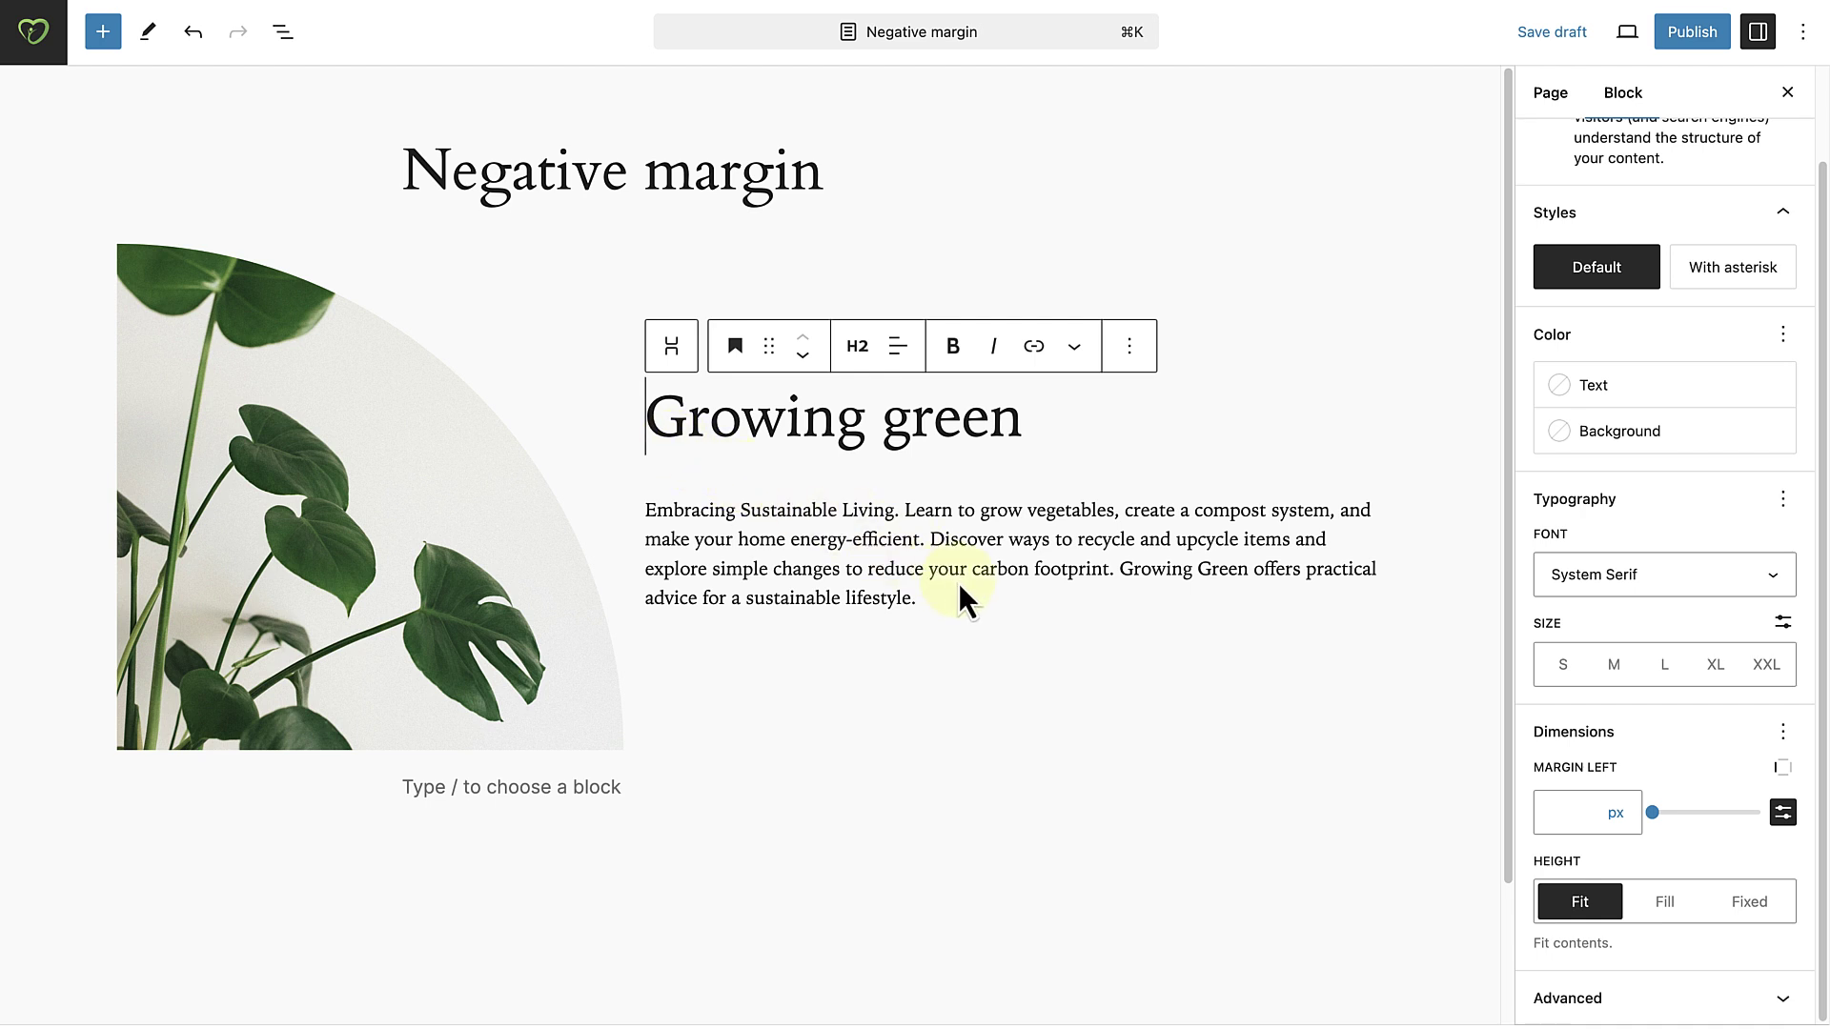
# Set the Growing green heading's left margin to -212 px.
pyautogui.click(1566, 823)
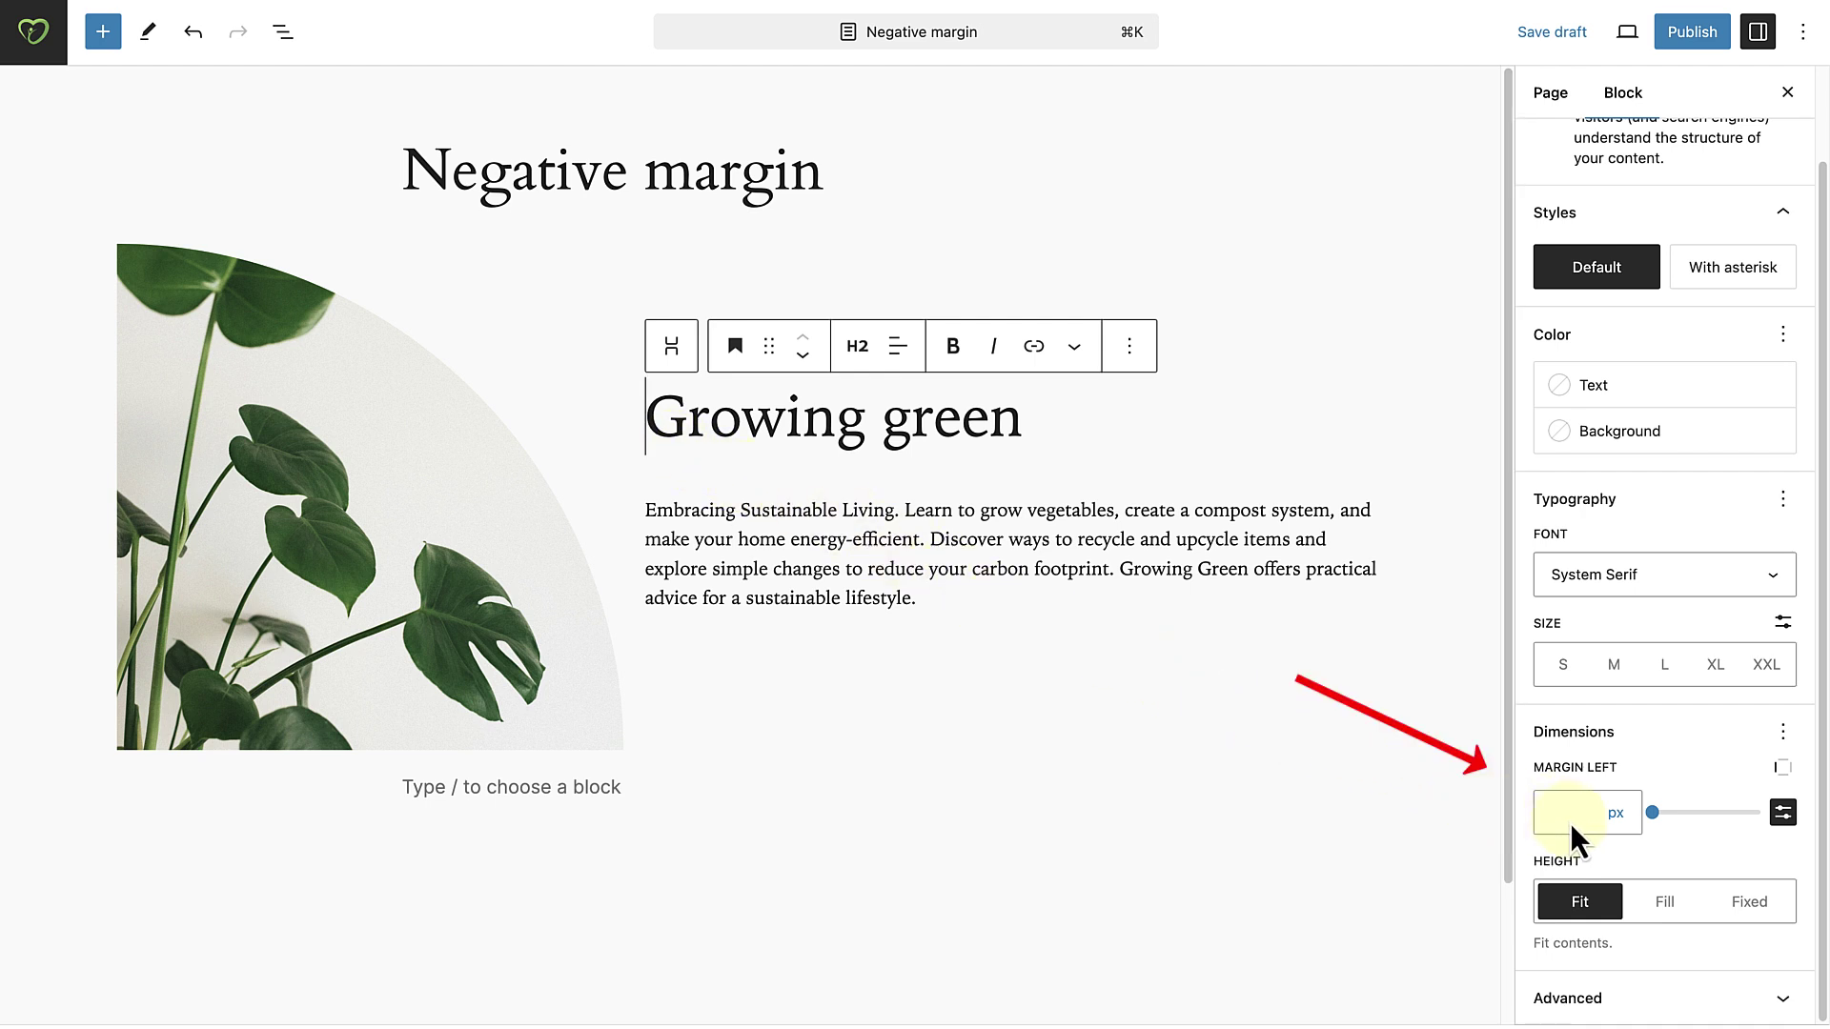
pyautogui.write('-212')
pyautogui.click(1334, 842)
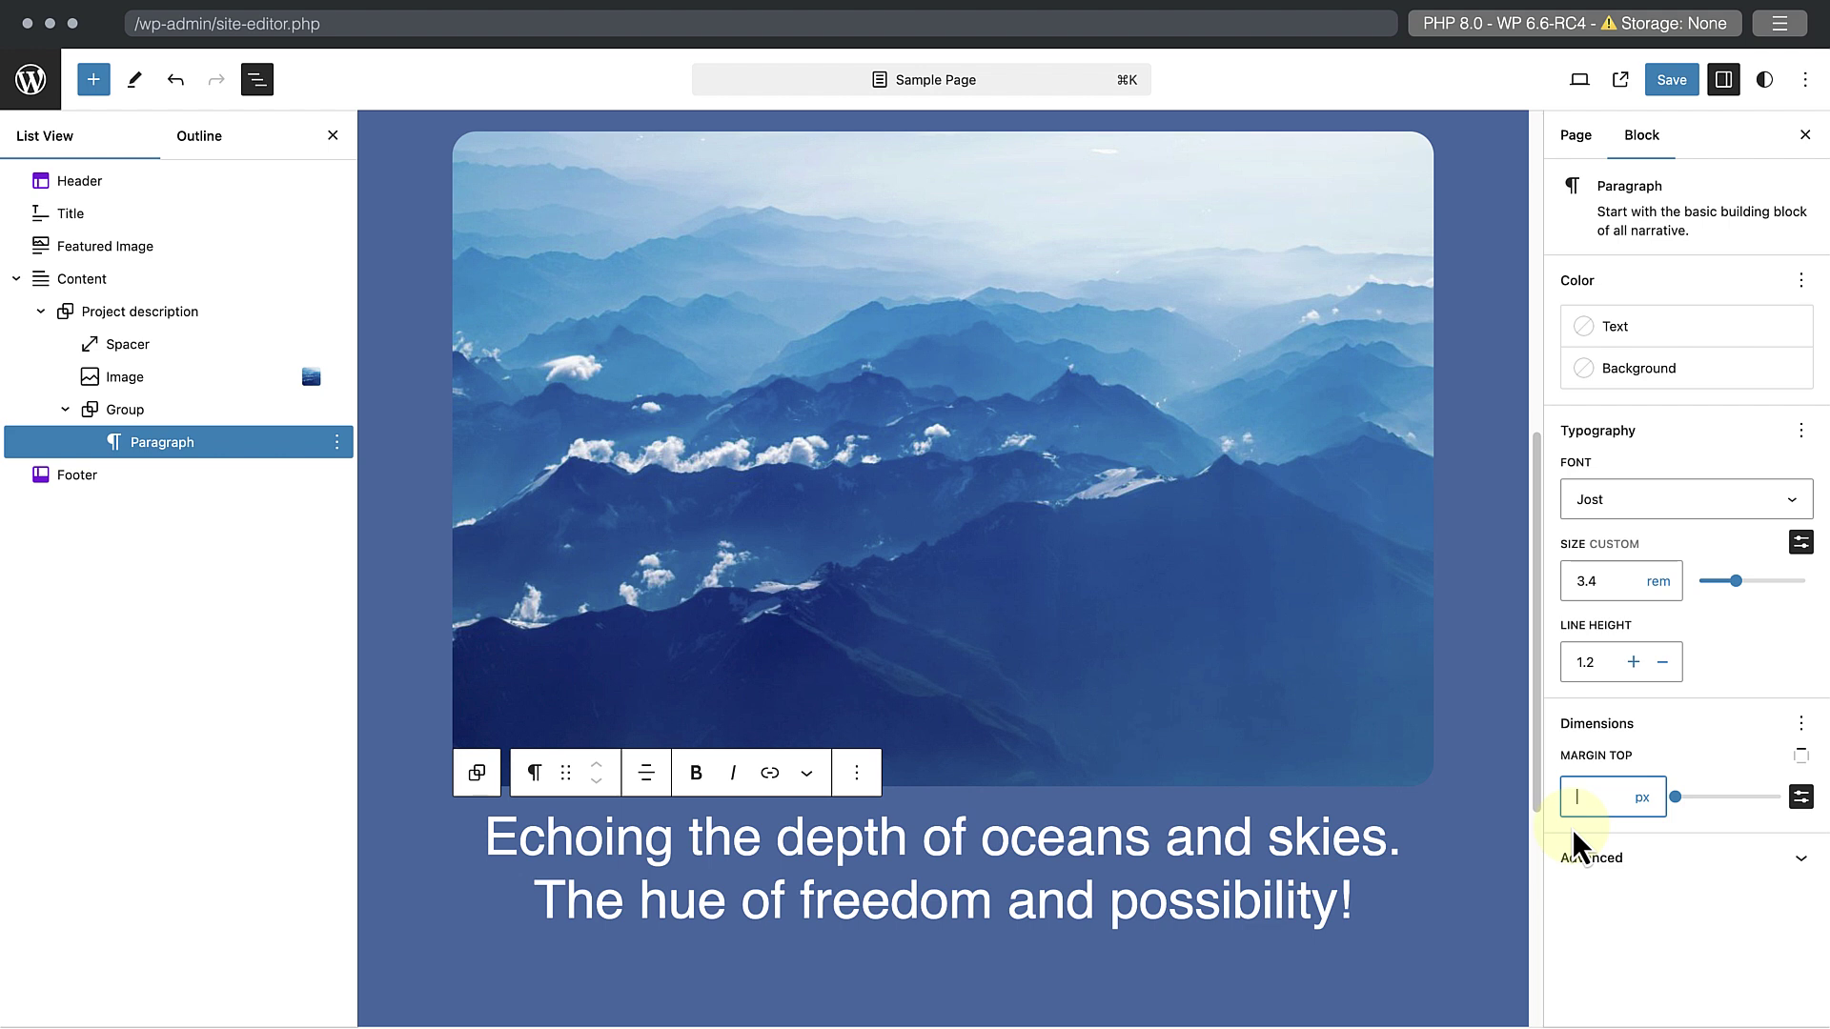
# Enter a -100 top margin on the paragraph, then select the Project description group.
pyautogui.write('-100')
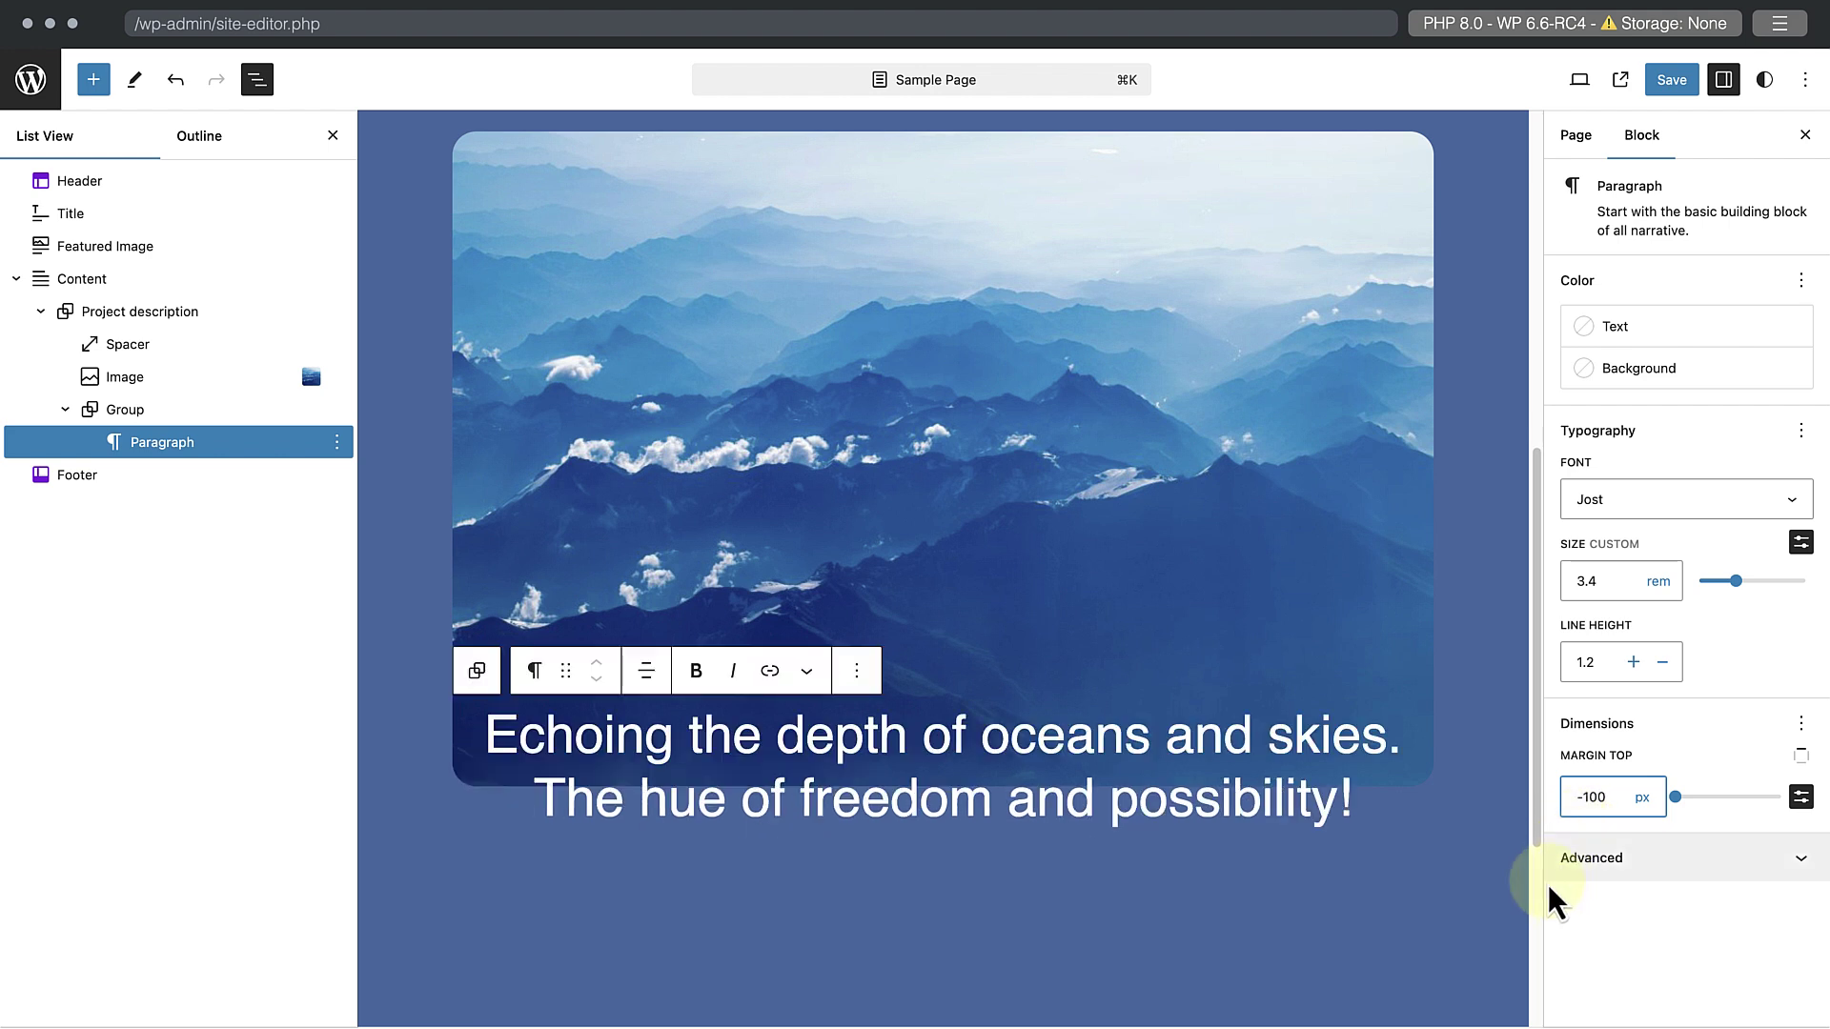
pyautogui.click(1430, 909)
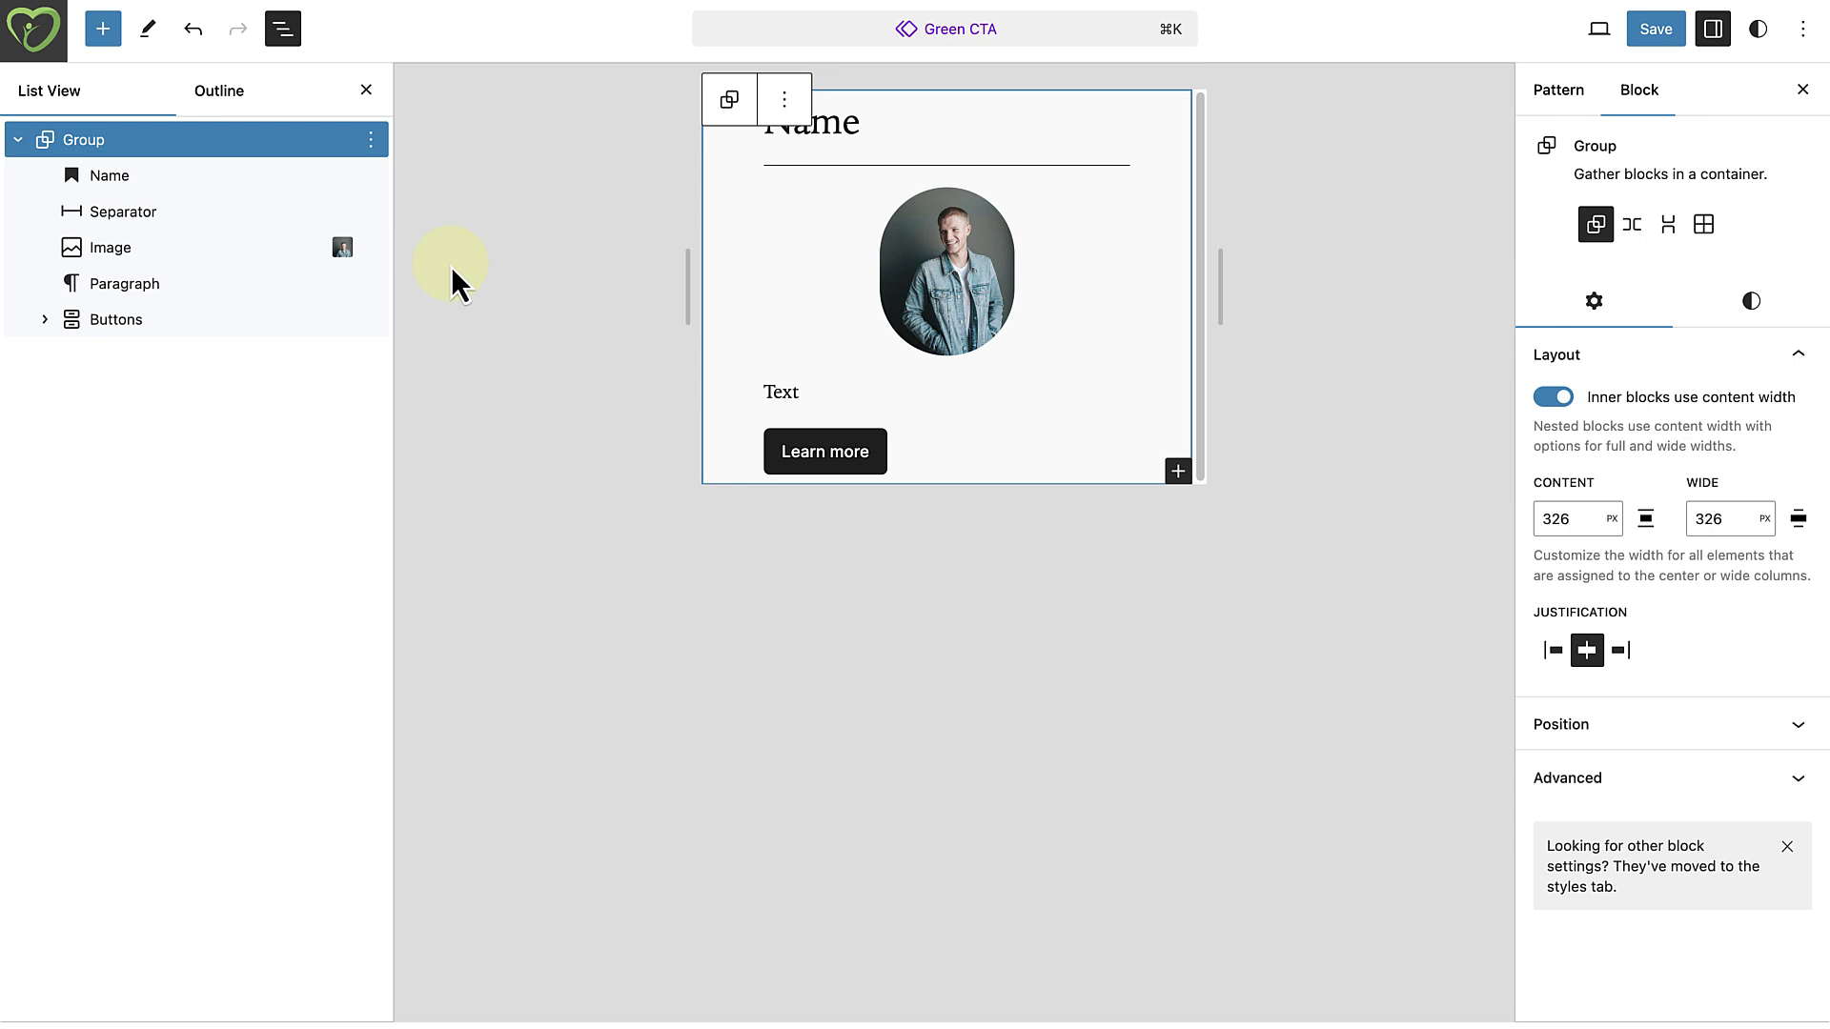
# Enable overrides on the Name heading through its Advanced settings, naming them 'Team Member Name'.
pyautogui.click(157, 181)
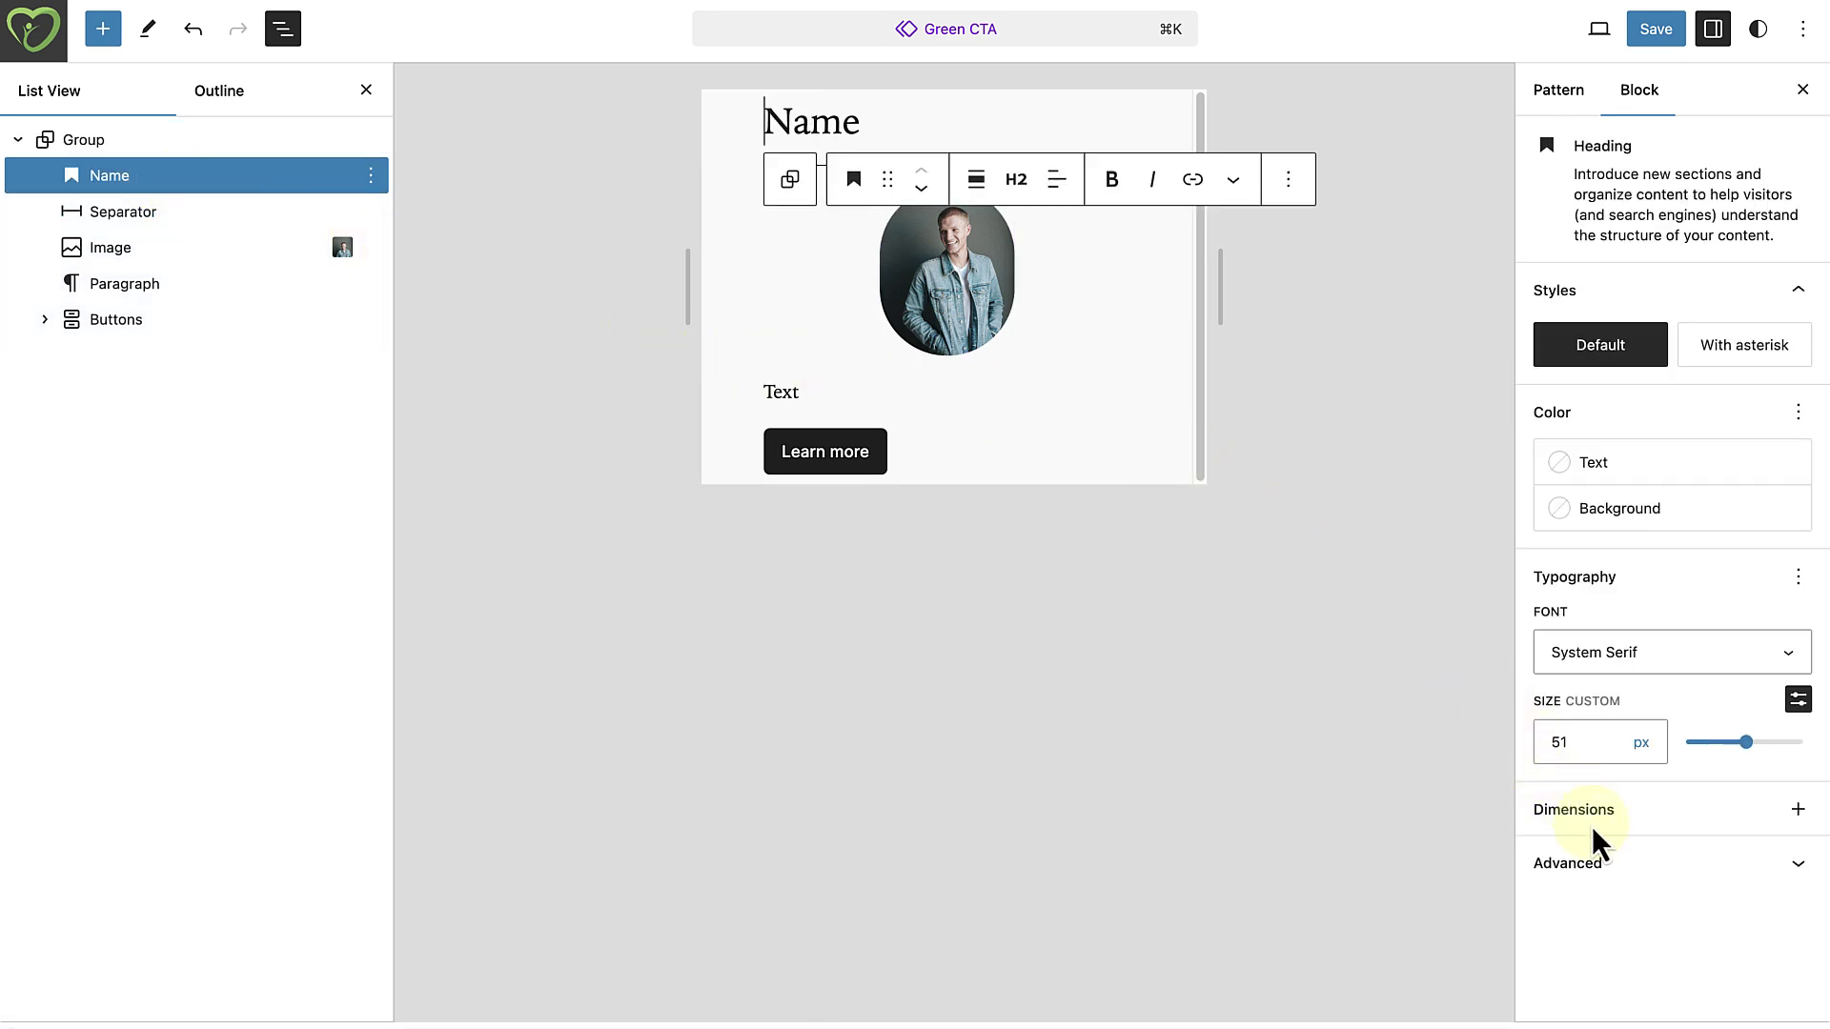
pyautogui.click(1618, 860)
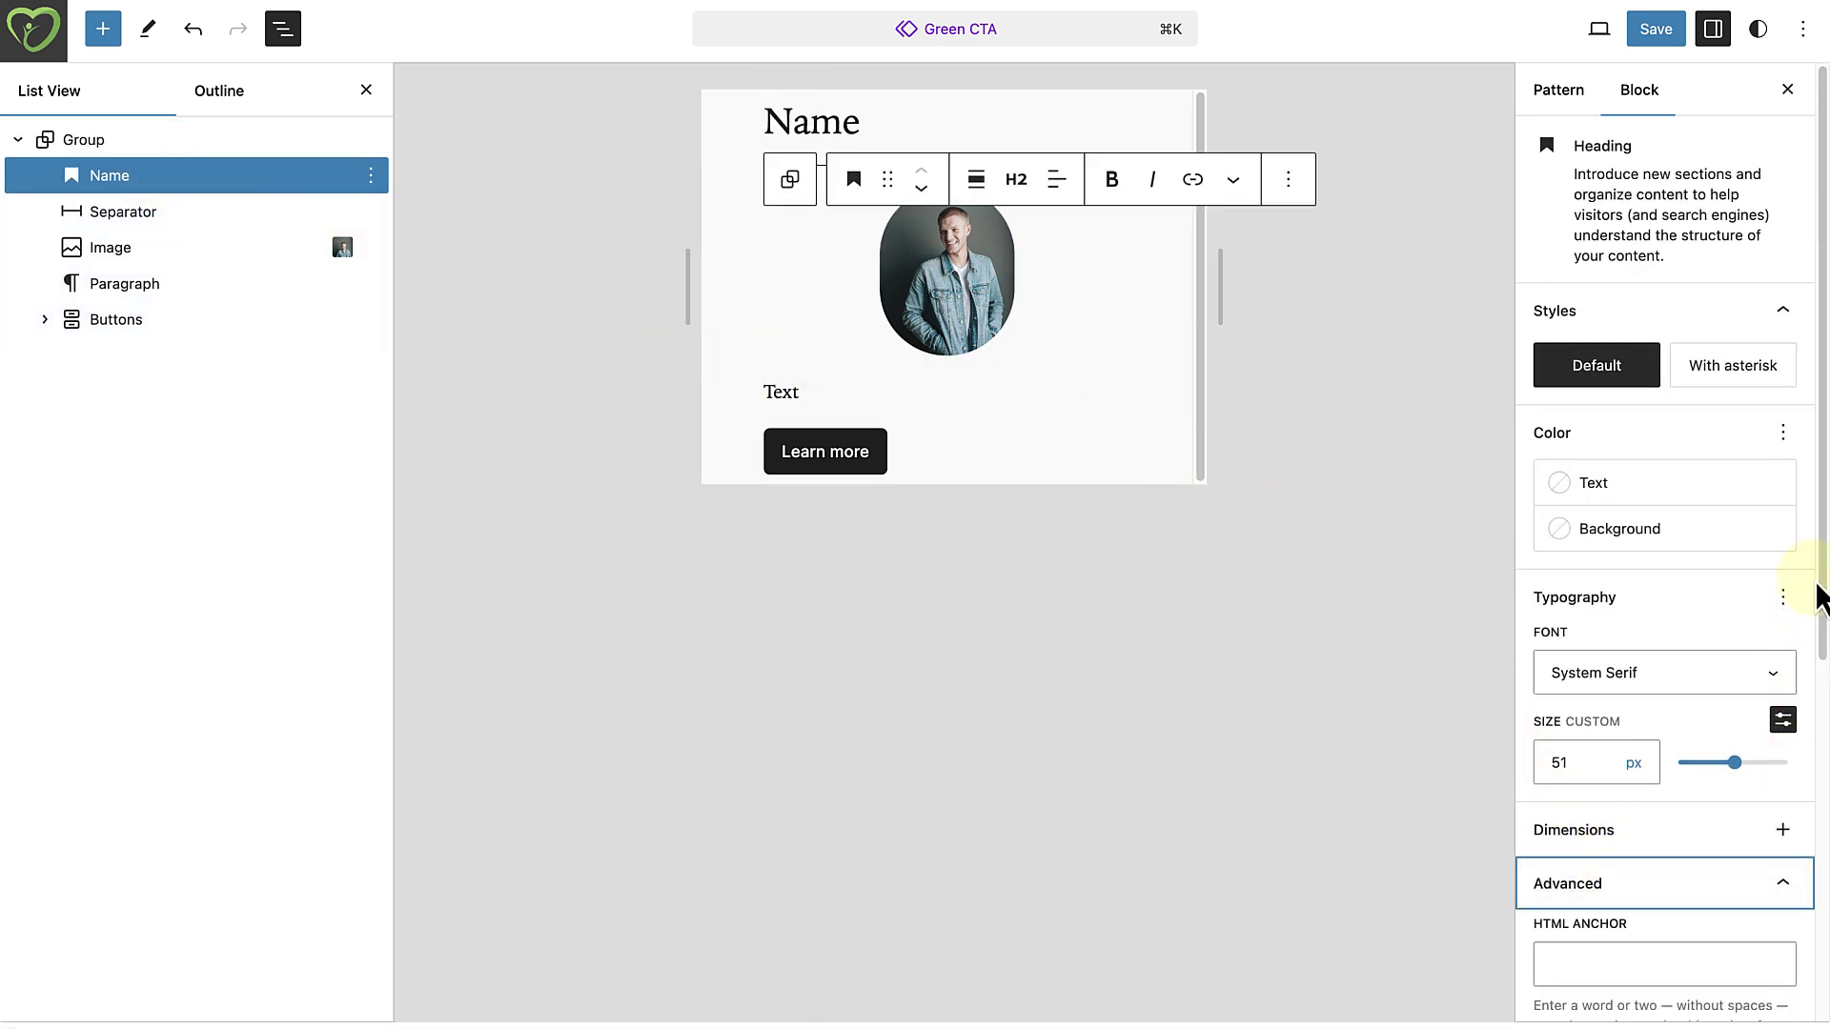
pyautogui.moveTo(1823, 551); pyautogui.dragTo(1784, 896)
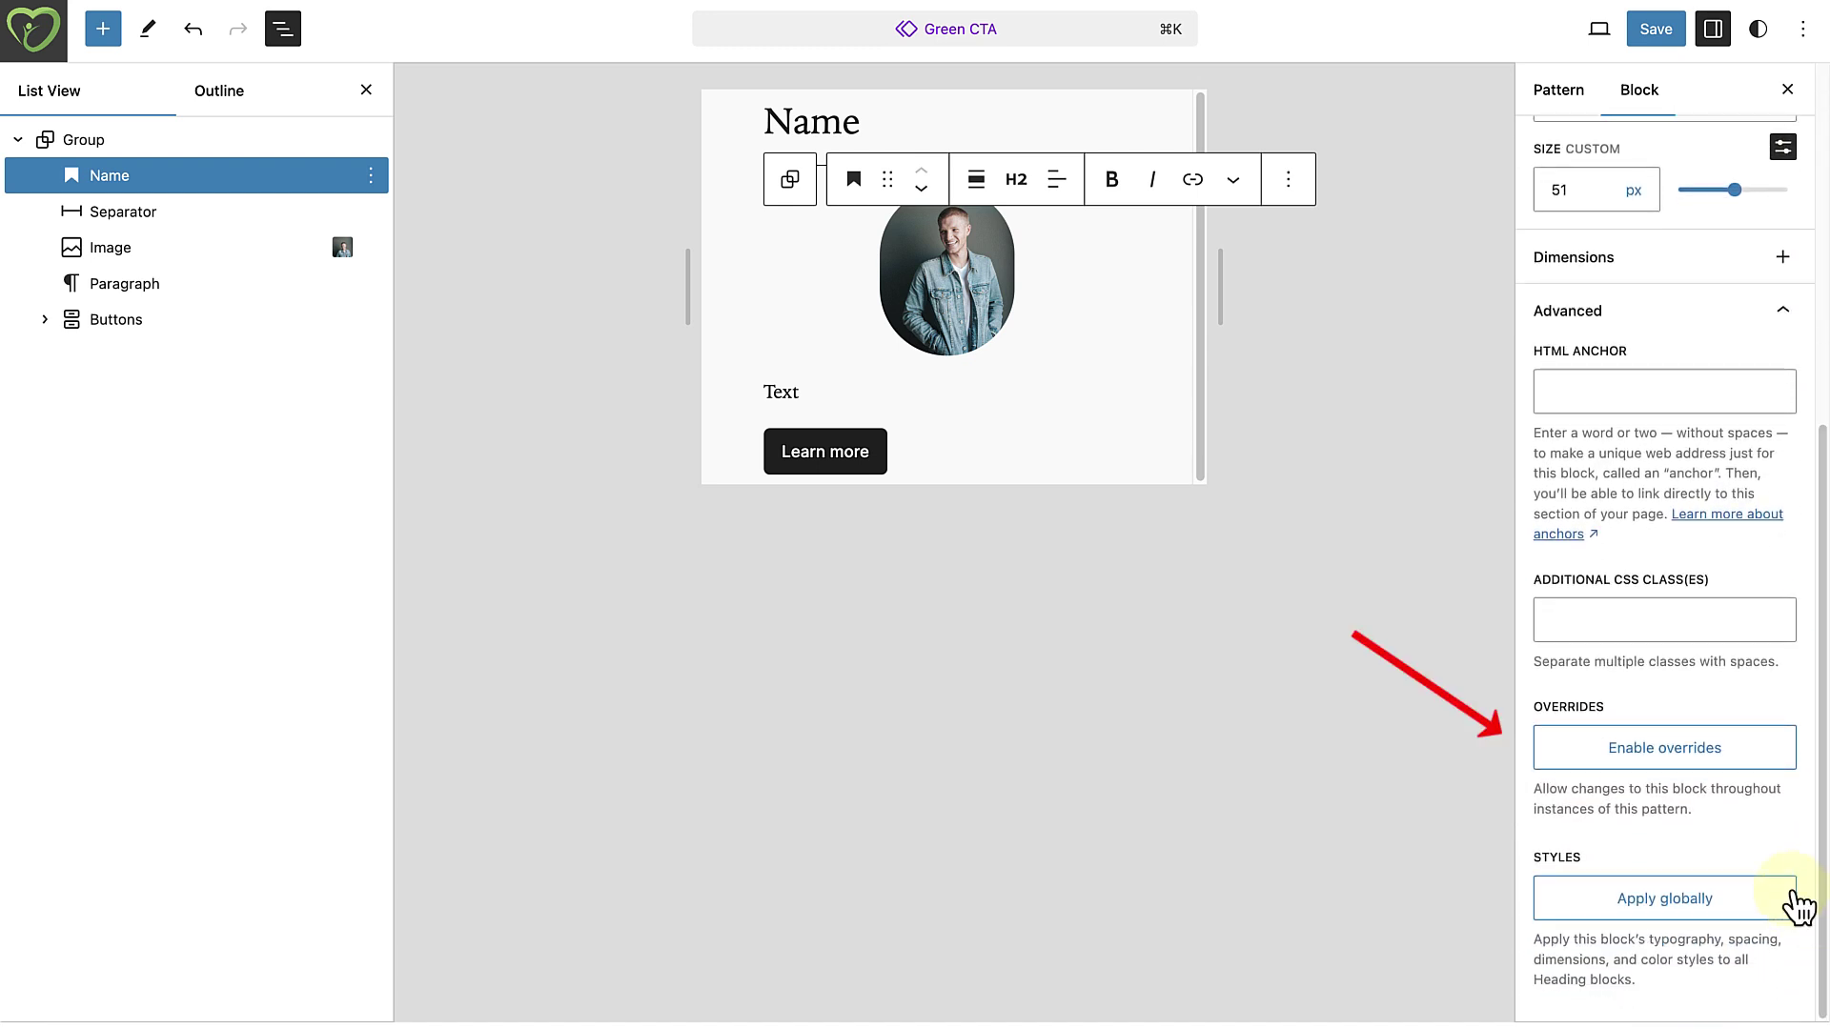
pyautogui.click(1654, 751)
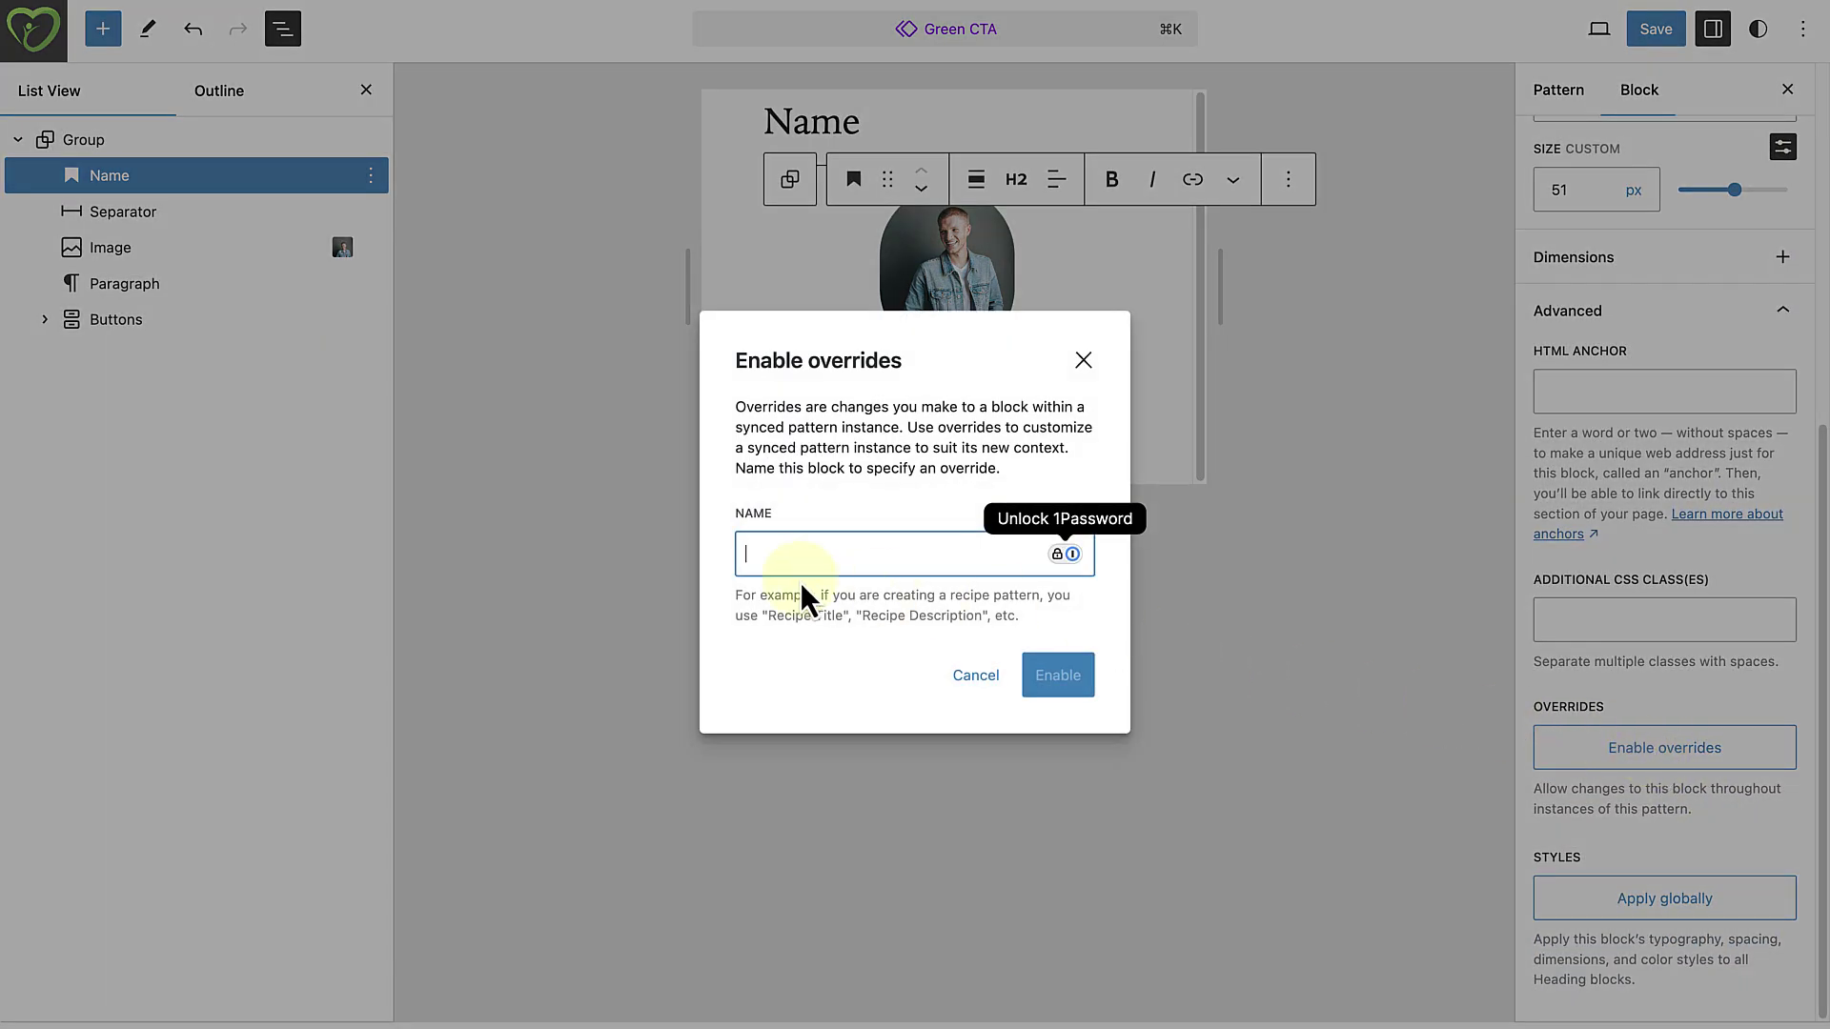
pyautogui.write('Team Member Name')
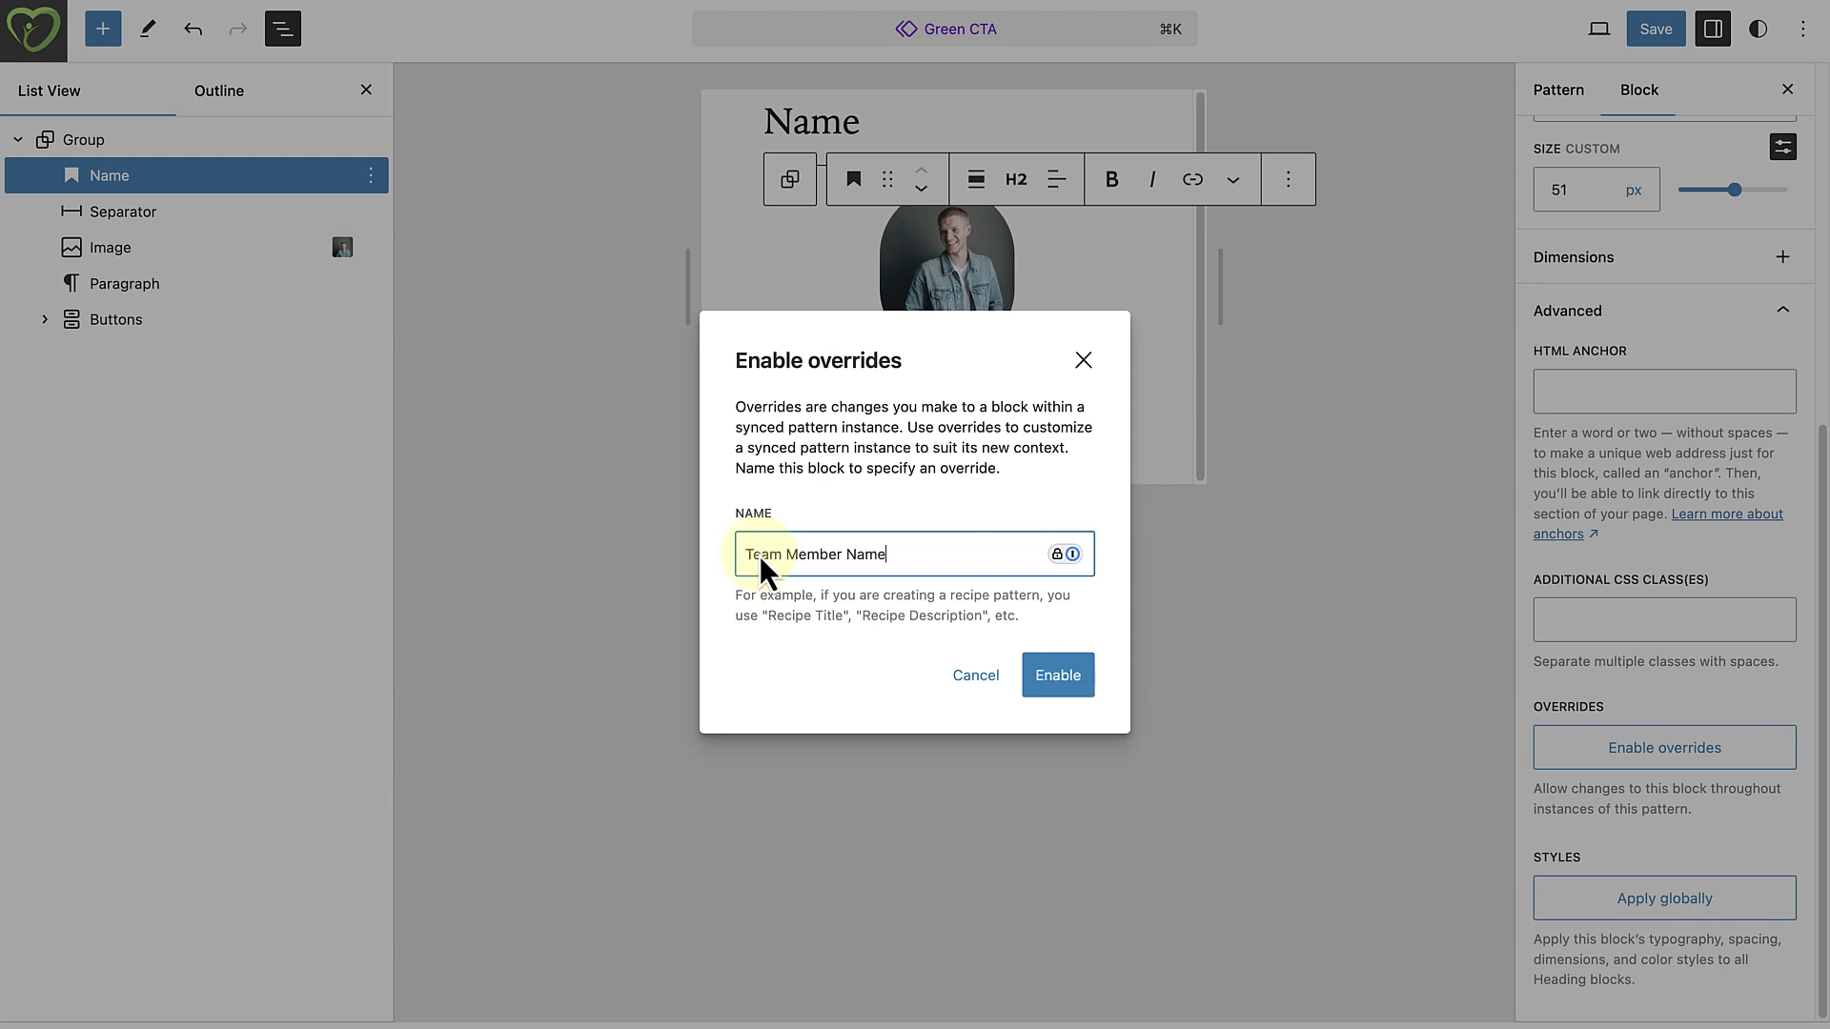
pyautogui.click(1050, 671)
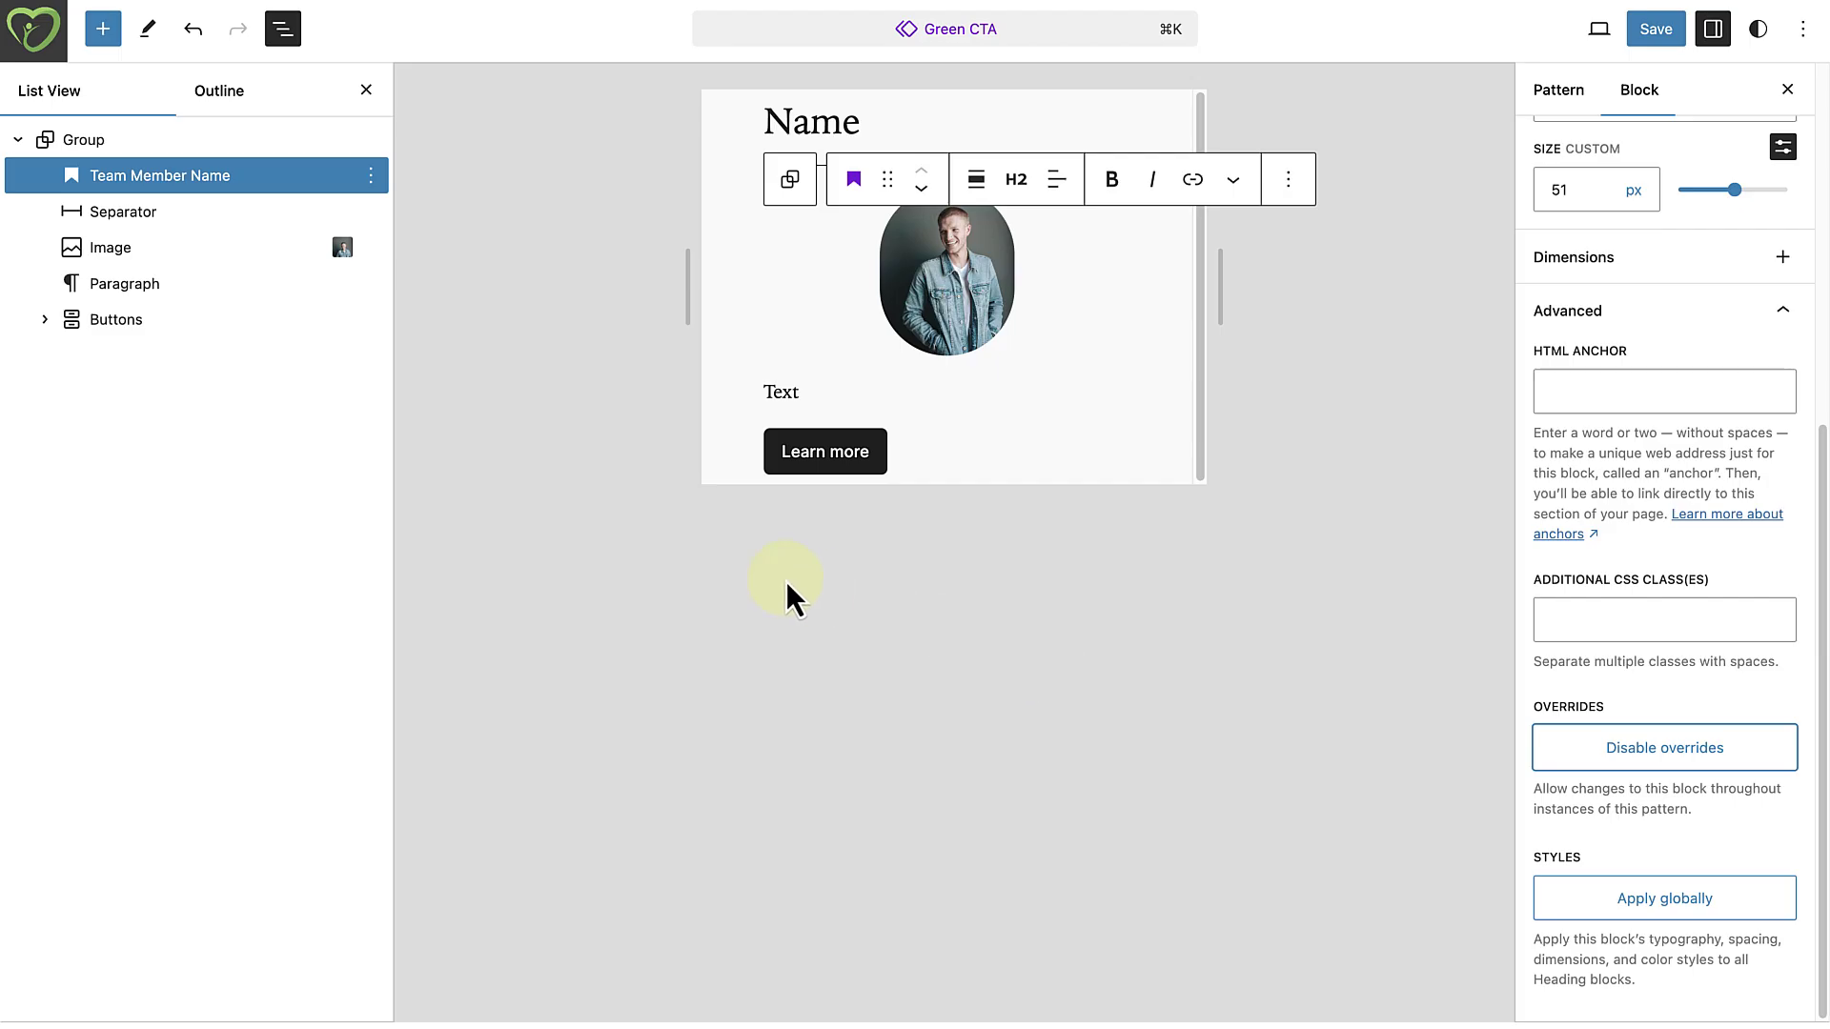
# Enable overrides on the pattern's photo, naming the override 'Team Member Image'.
pyautogui.click(187, 255)
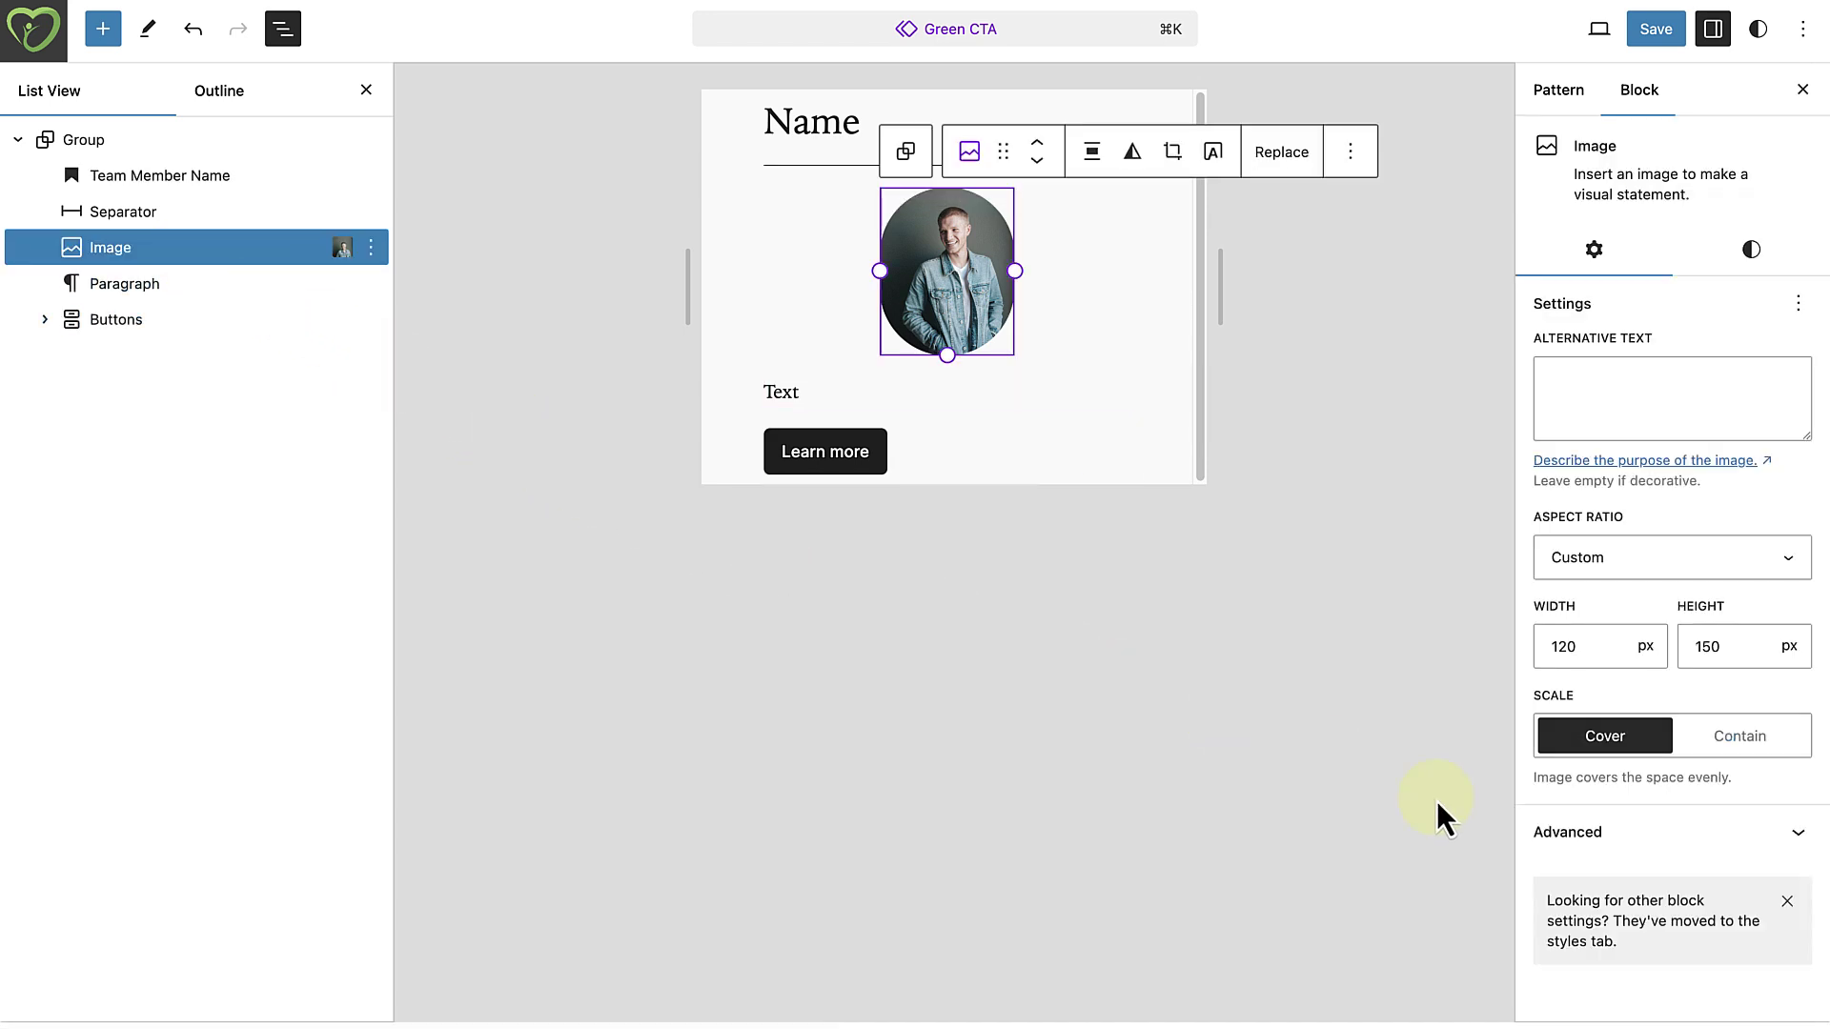
pyautogui.click(1582, 832)
pyautogui.scroll(-3, 1731, 694)
pyautogui.scroll(-5, 1818, 681)
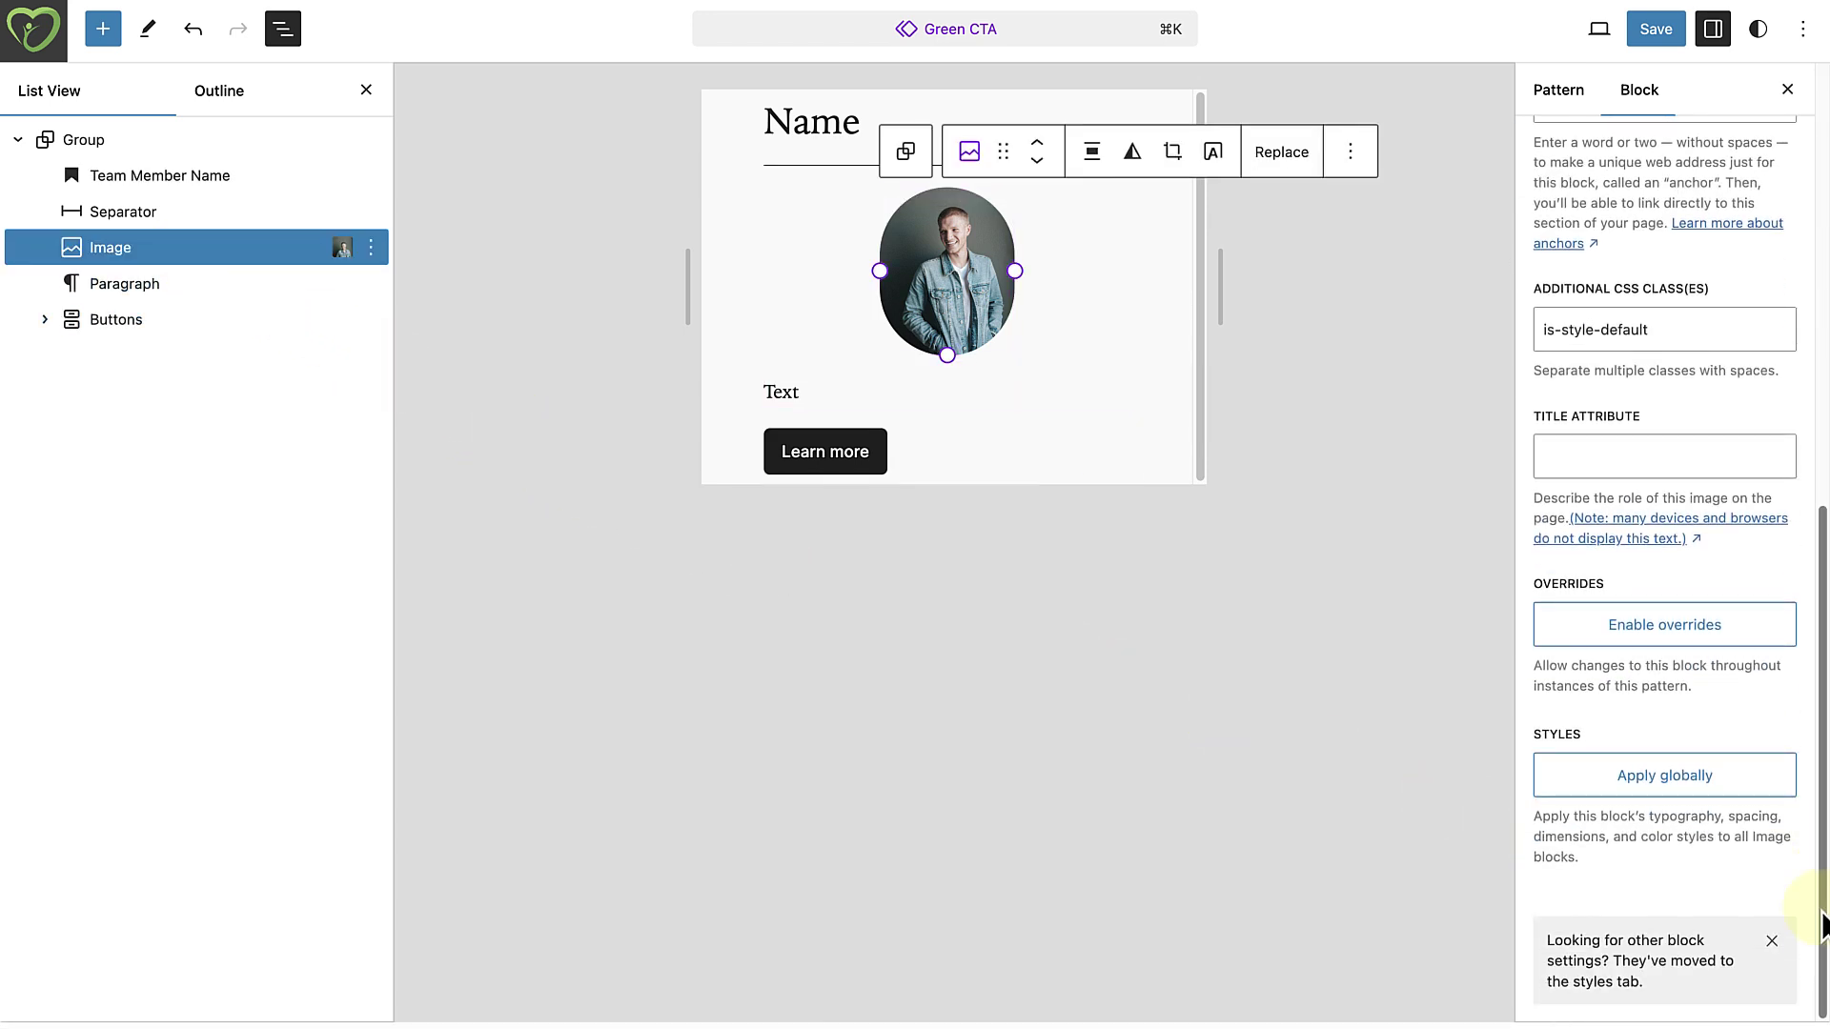
pyautogui.click(1638, 634)
pyautogui.write('Team Member Image')
pyautogui.click(1054, 676)
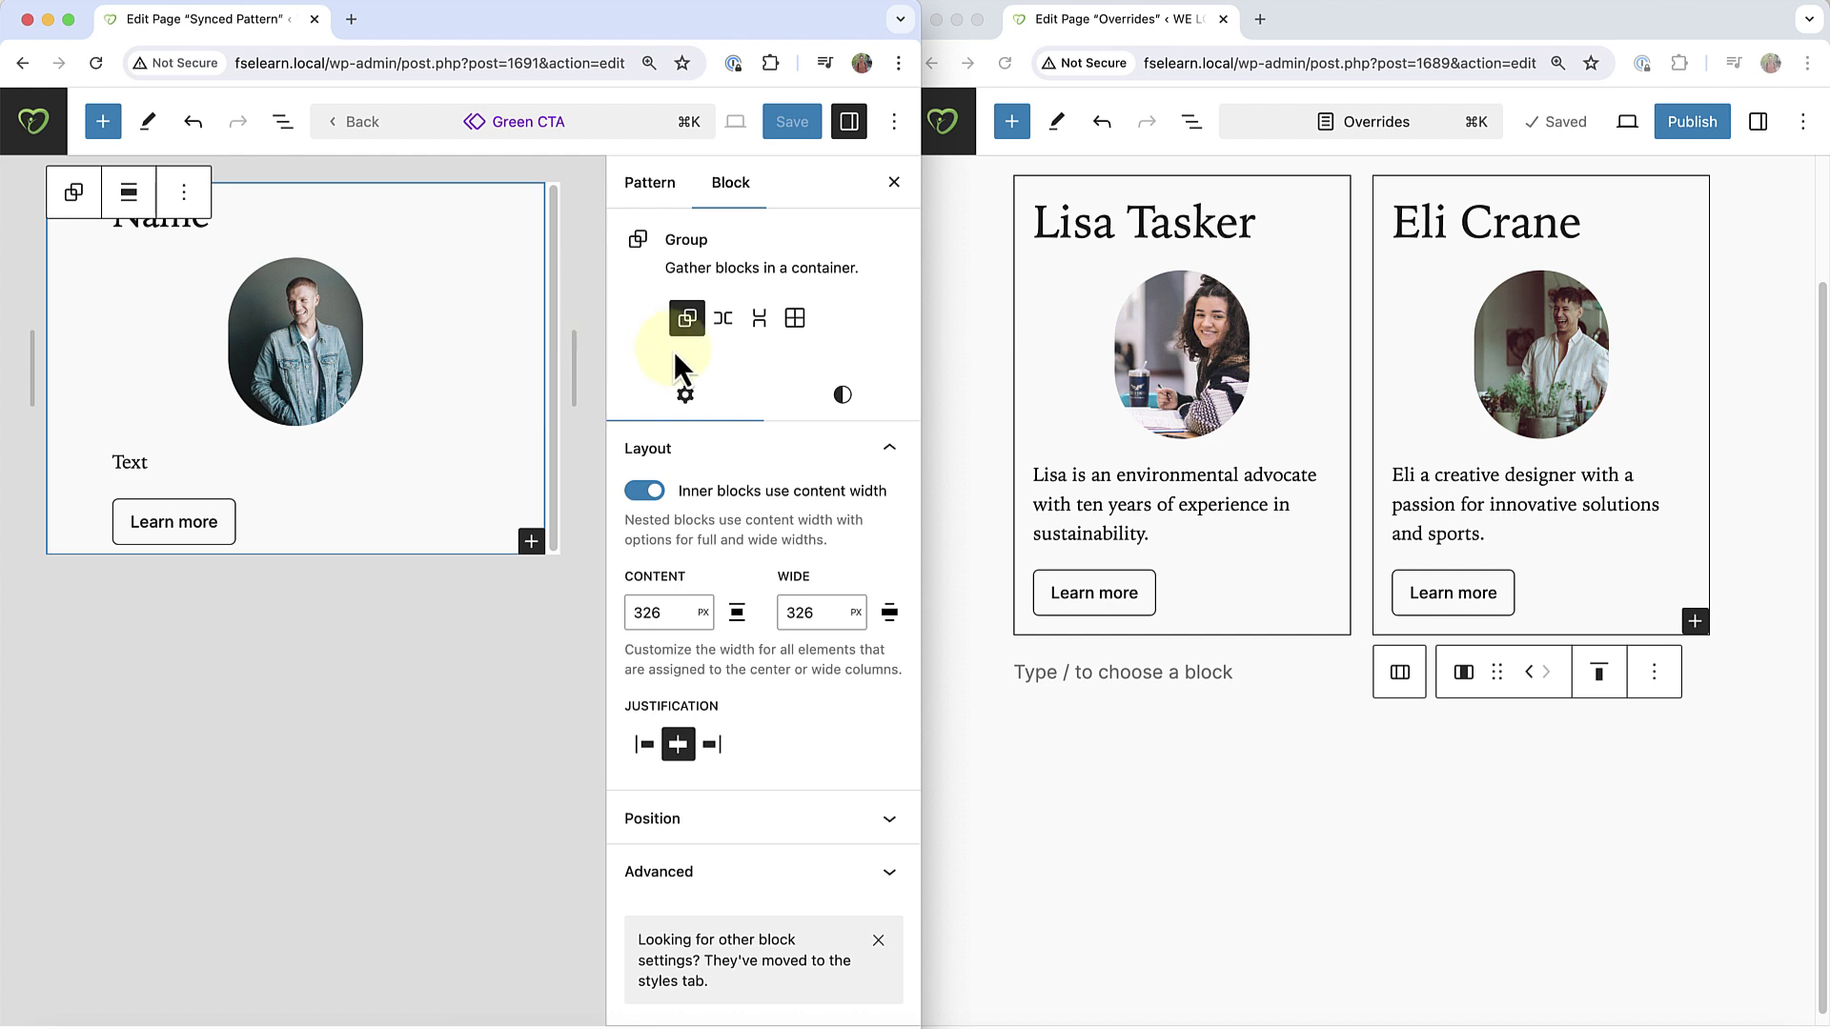
# Set the Green CTA pattern background to beige Accent, save it, and reload the Overrides page.
pyautogui.click(838, 400)
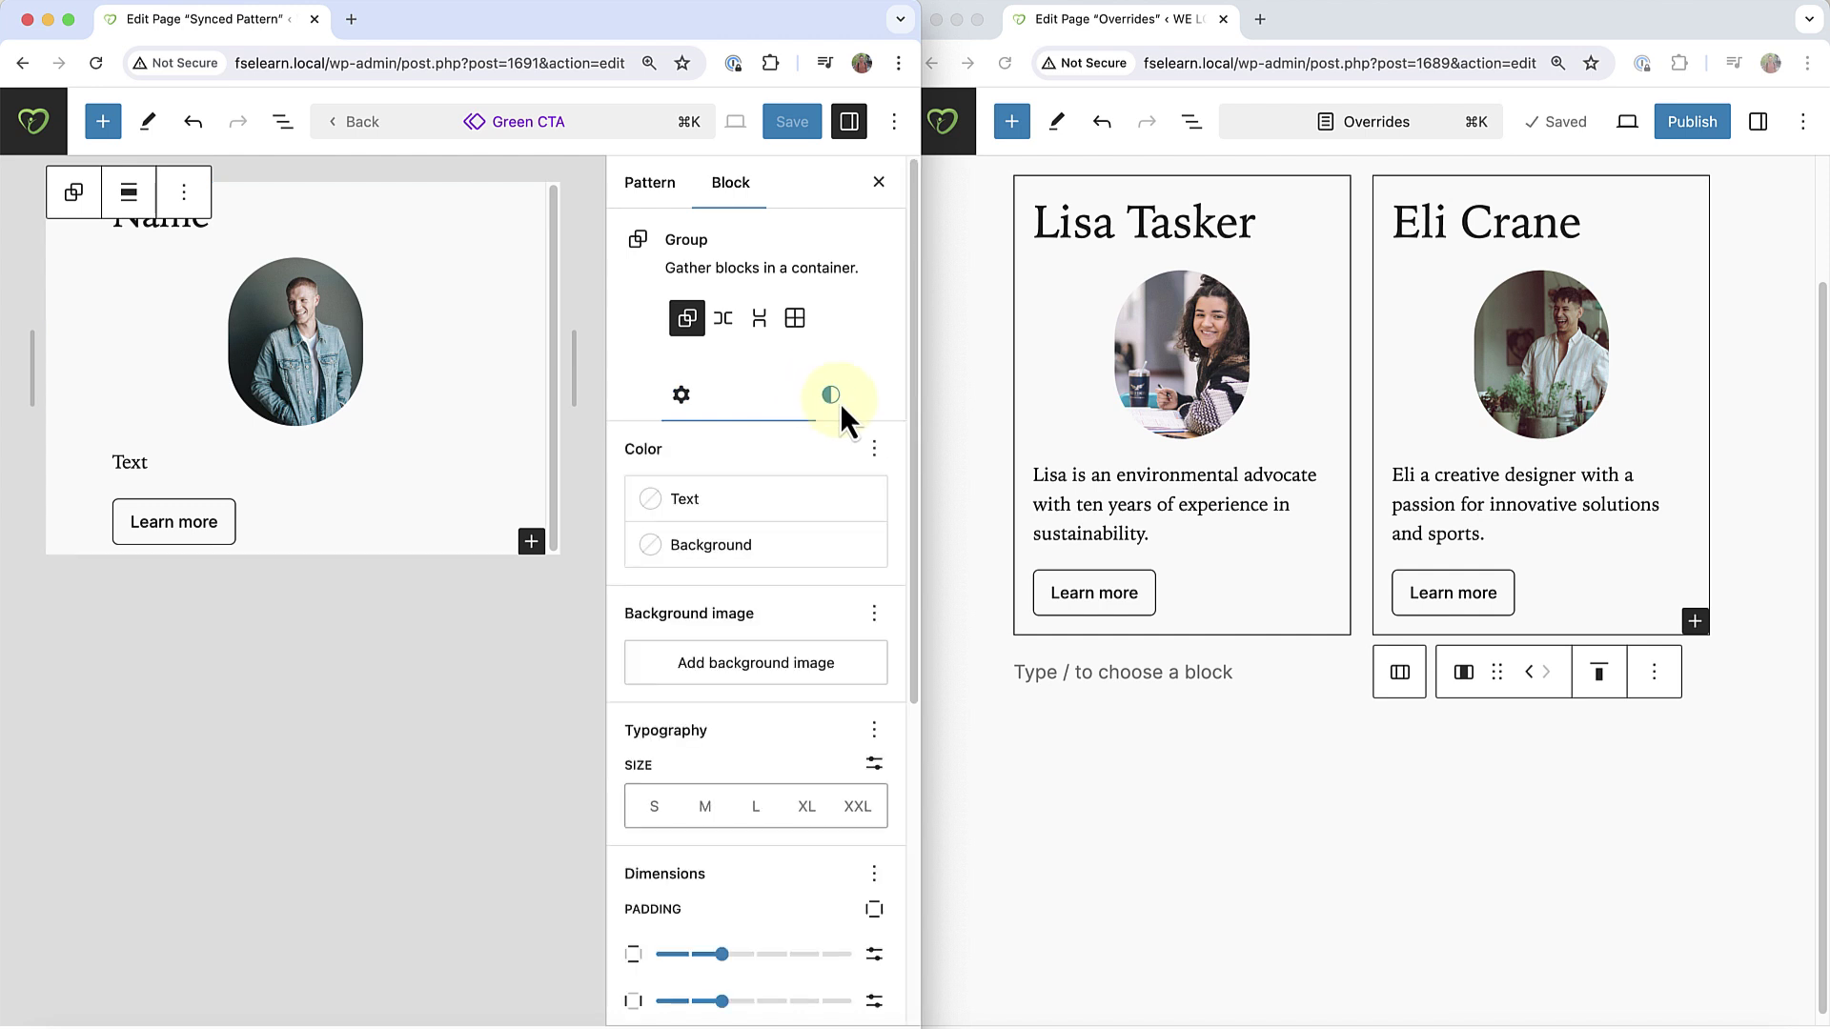
pyautogui.click(776, 551)
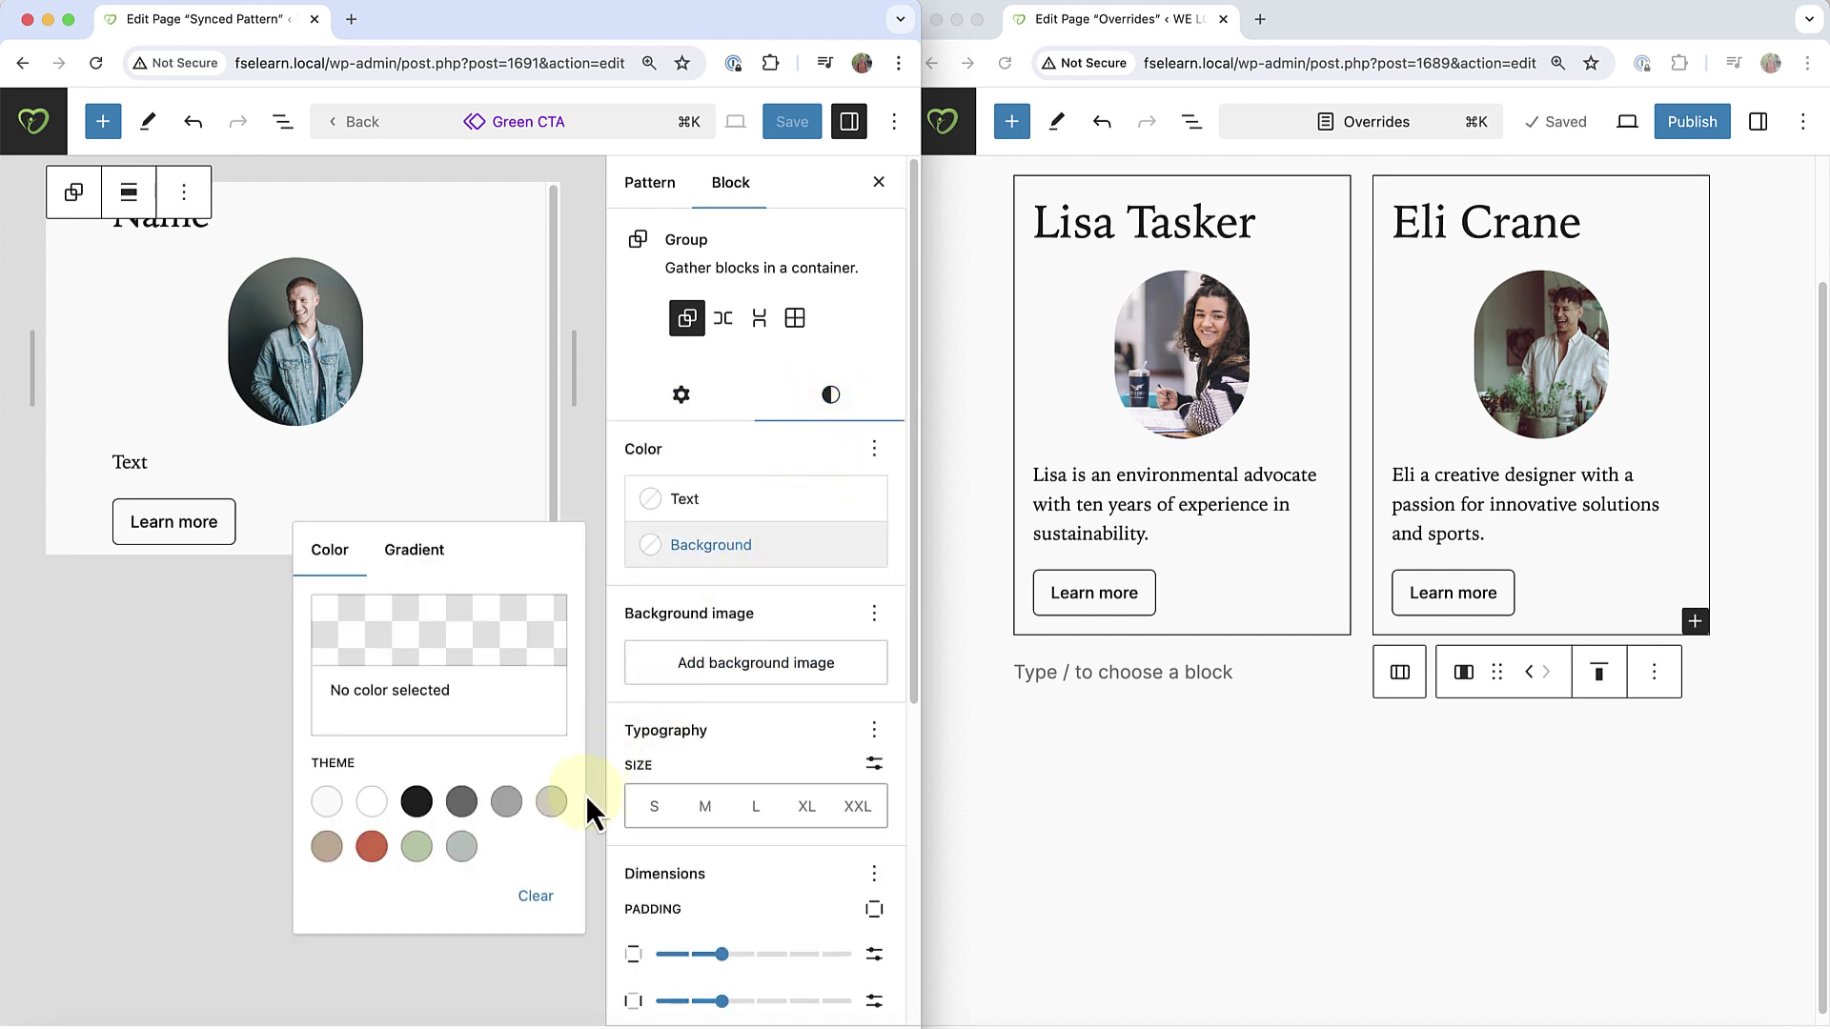
pyautogui.click(551, 803)
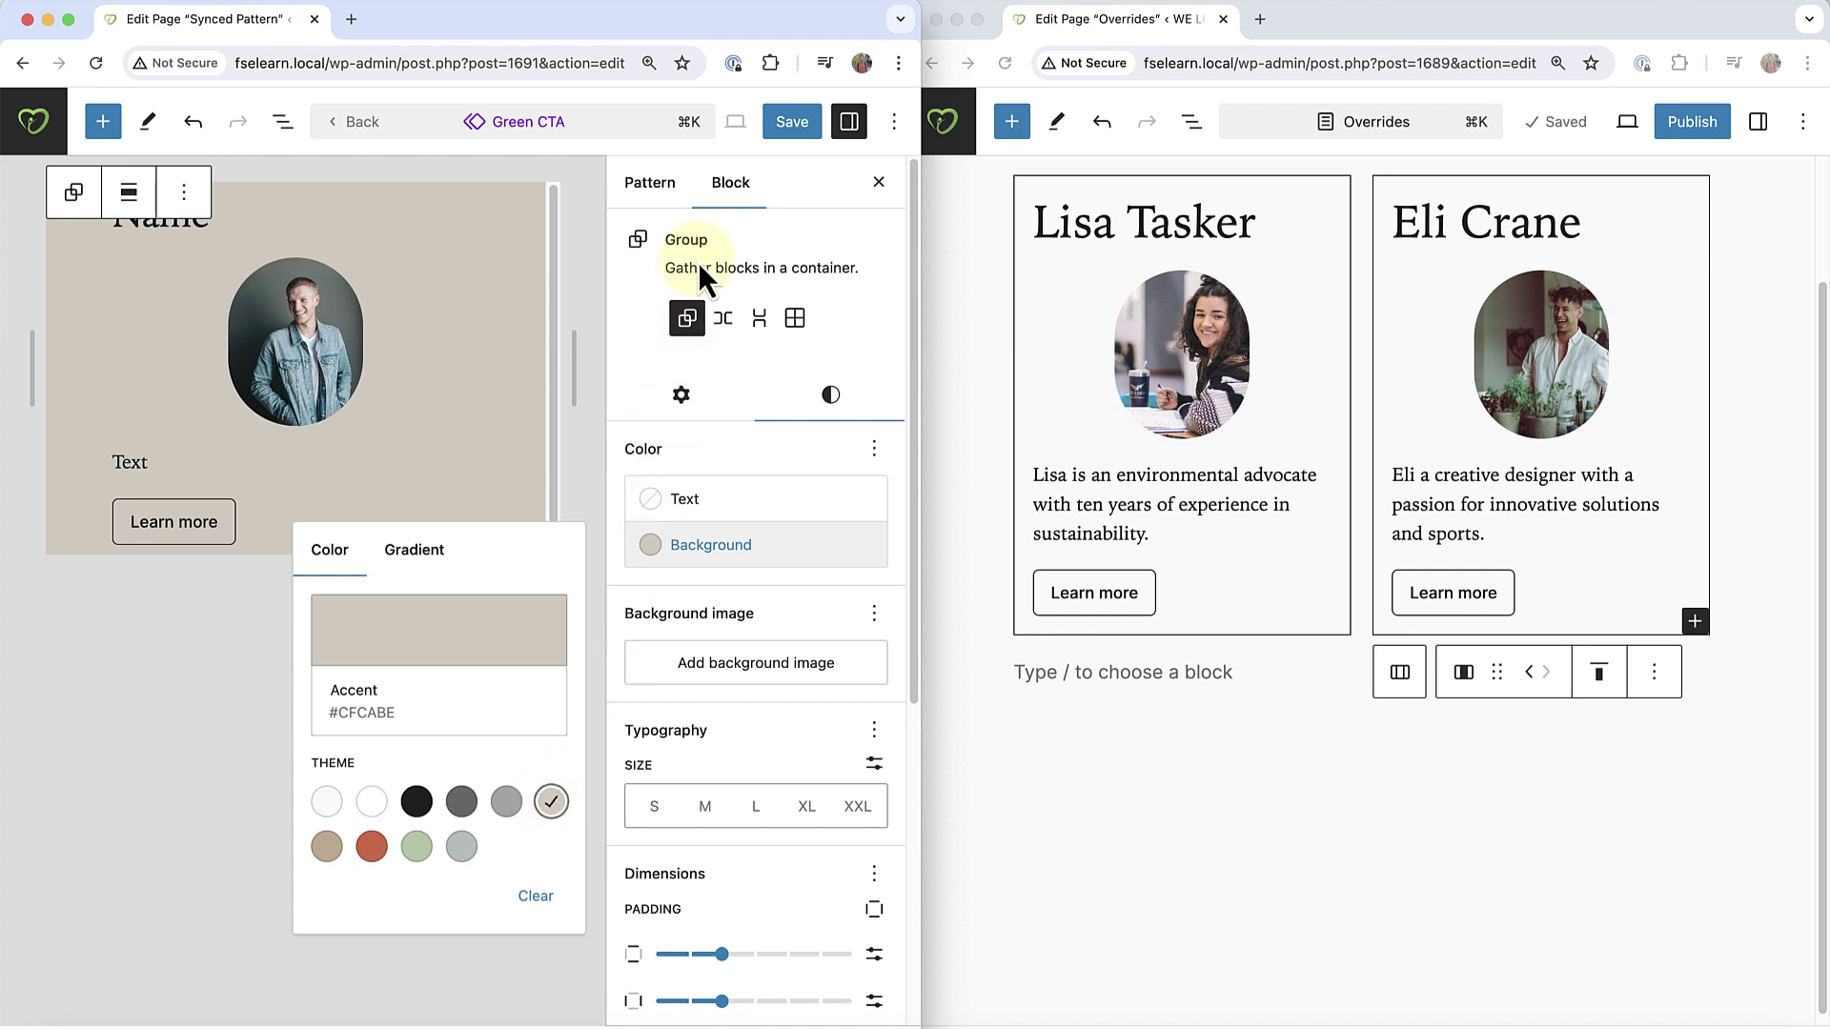
pyautogui.click(792, 122)
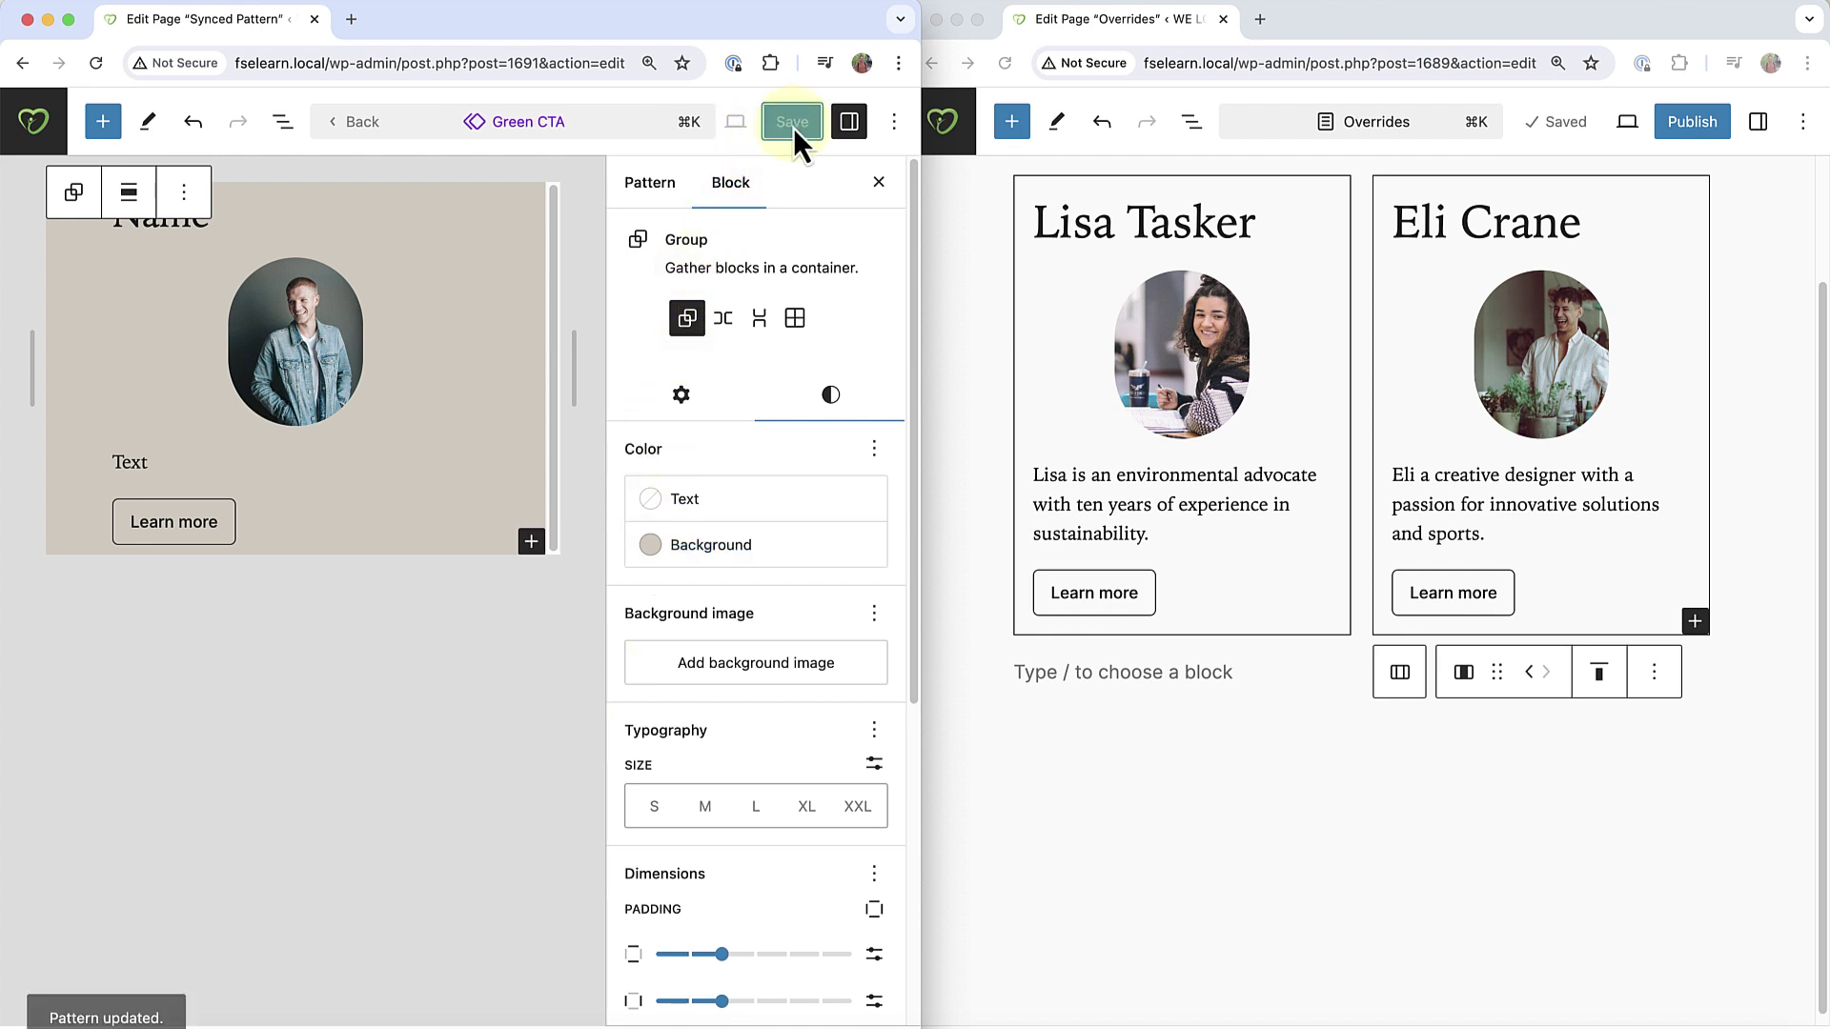
pyautogui.click(1005, 65)
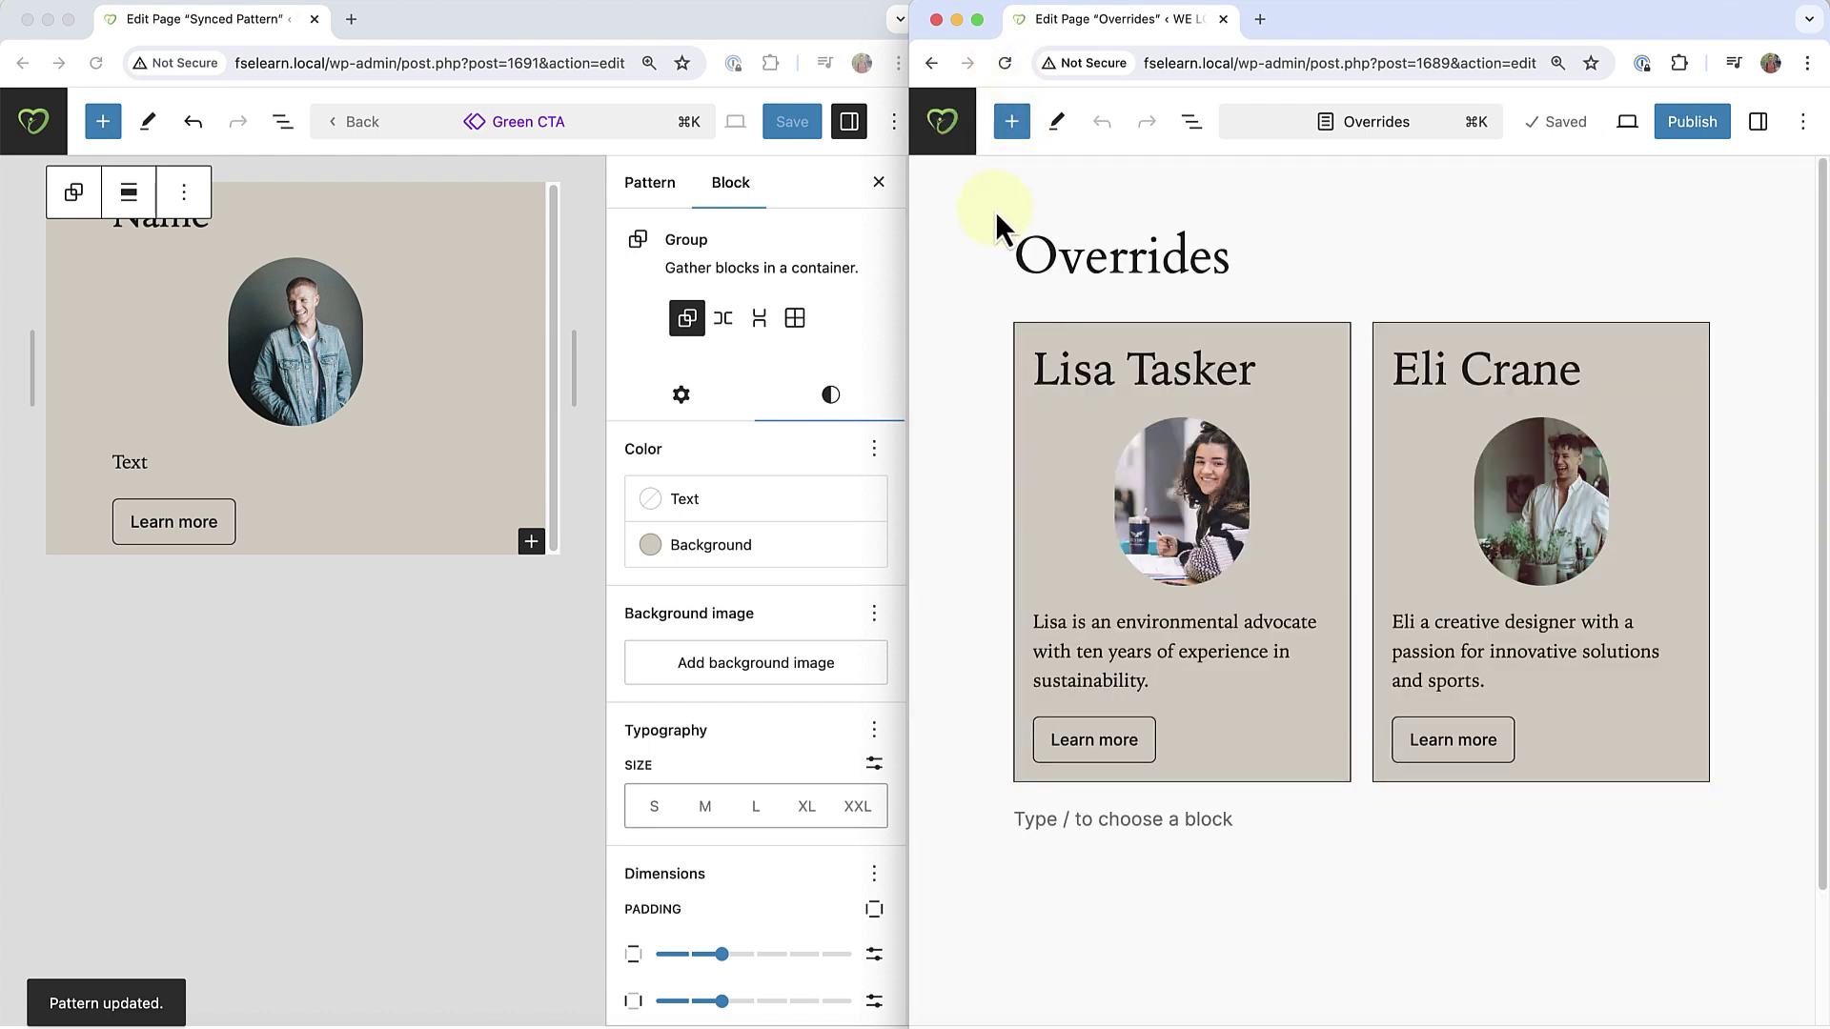
pyautogui.click(387, 538)
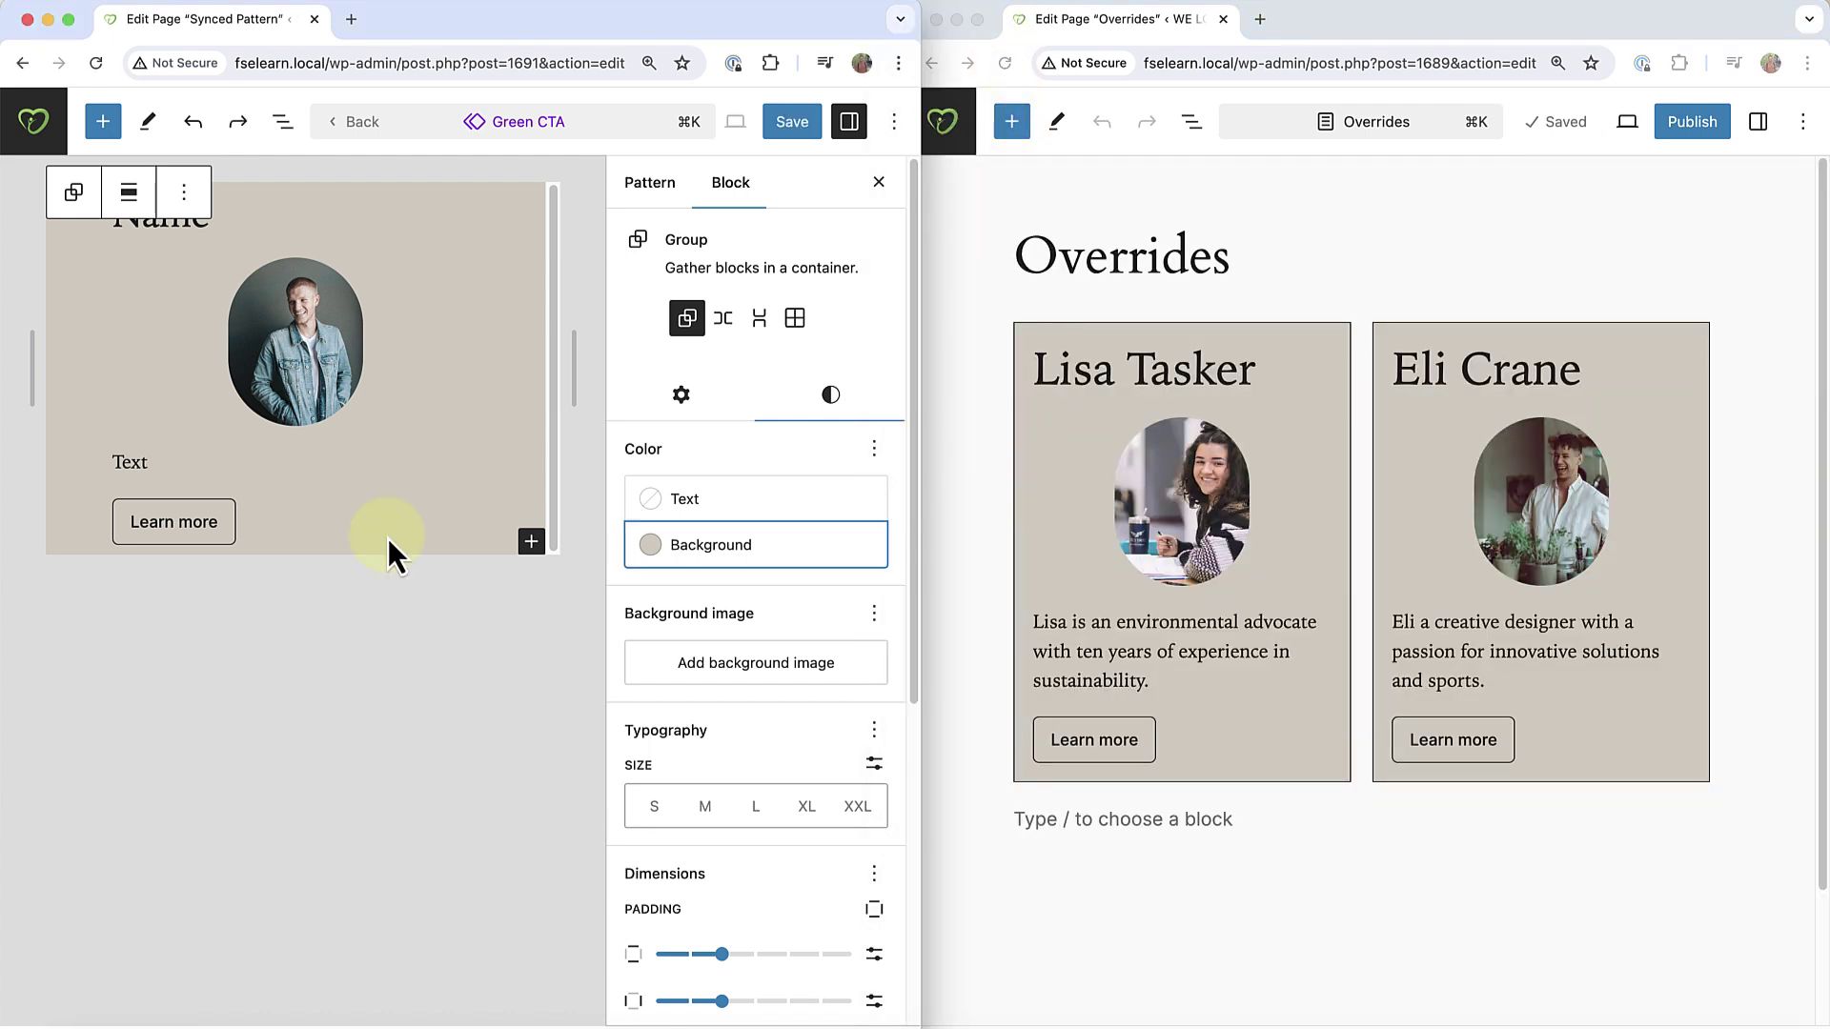
# Make Learn more a dark Fill button with Base / Two white text, save, and reload Overrides.
pyautogui.click(191, 530)
pyautogui.click(833, 347)
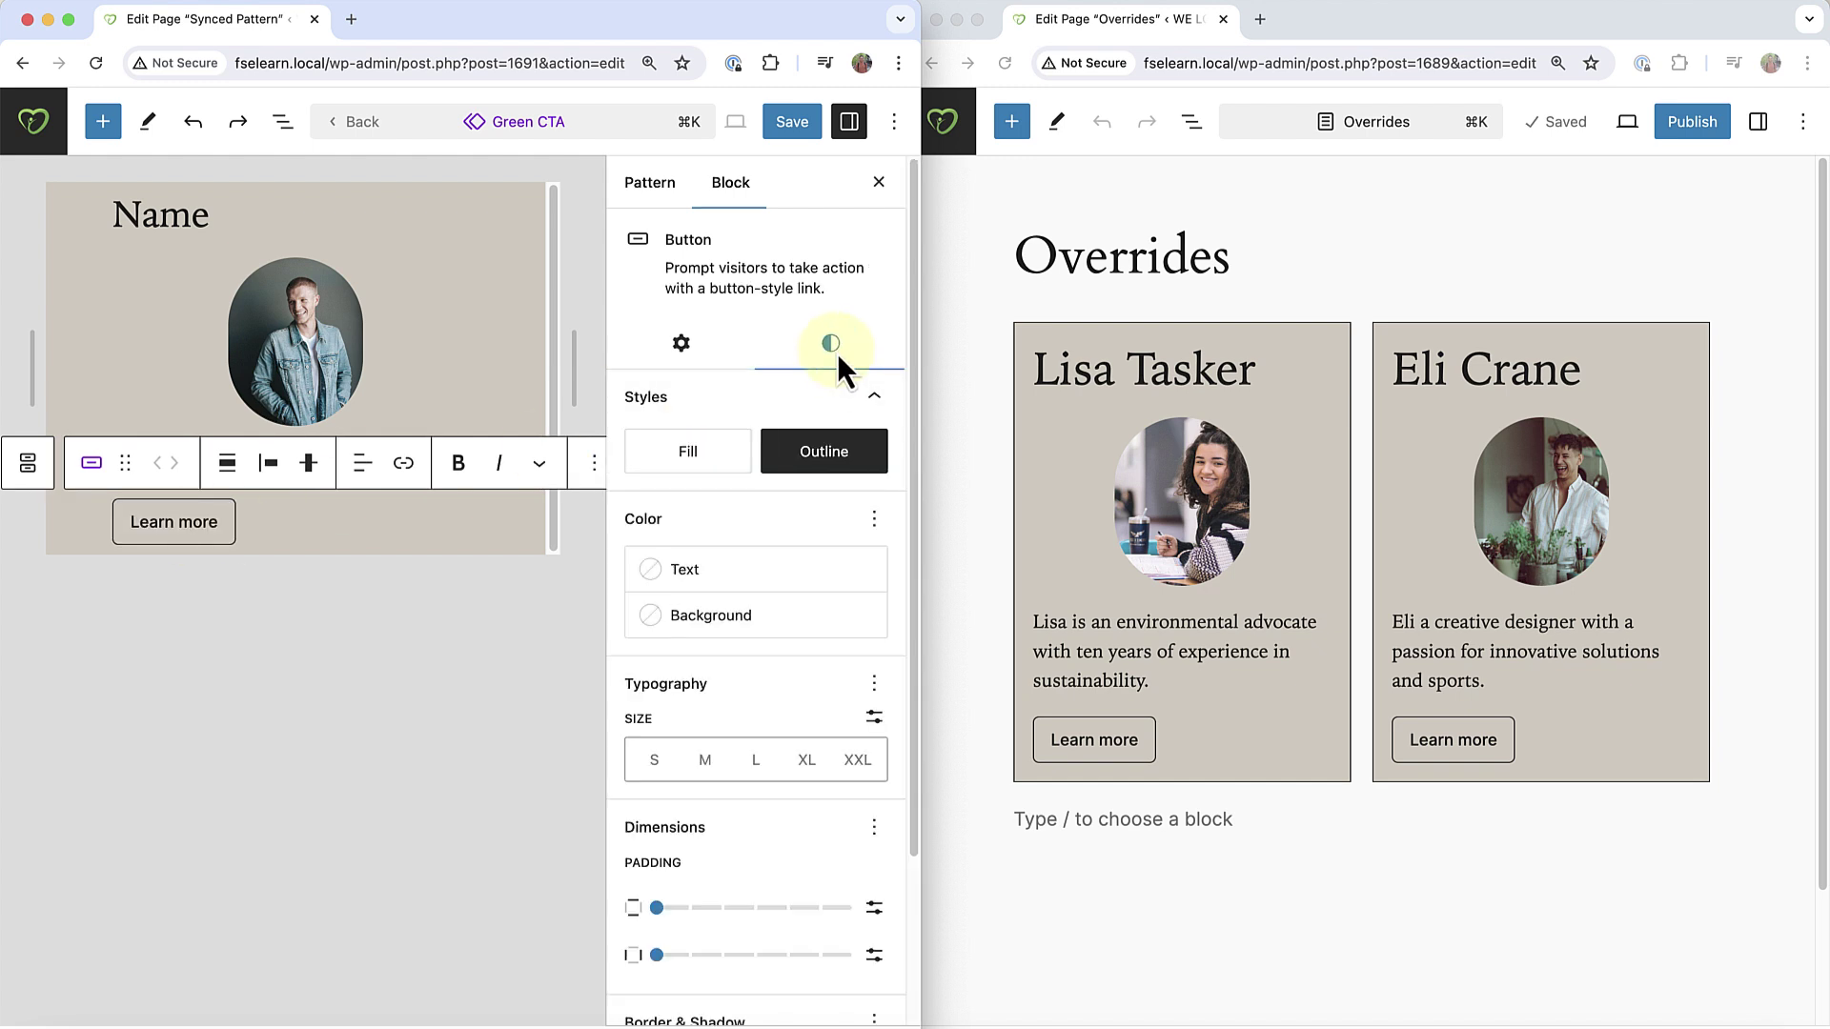
pyautogui.click(706, 450)
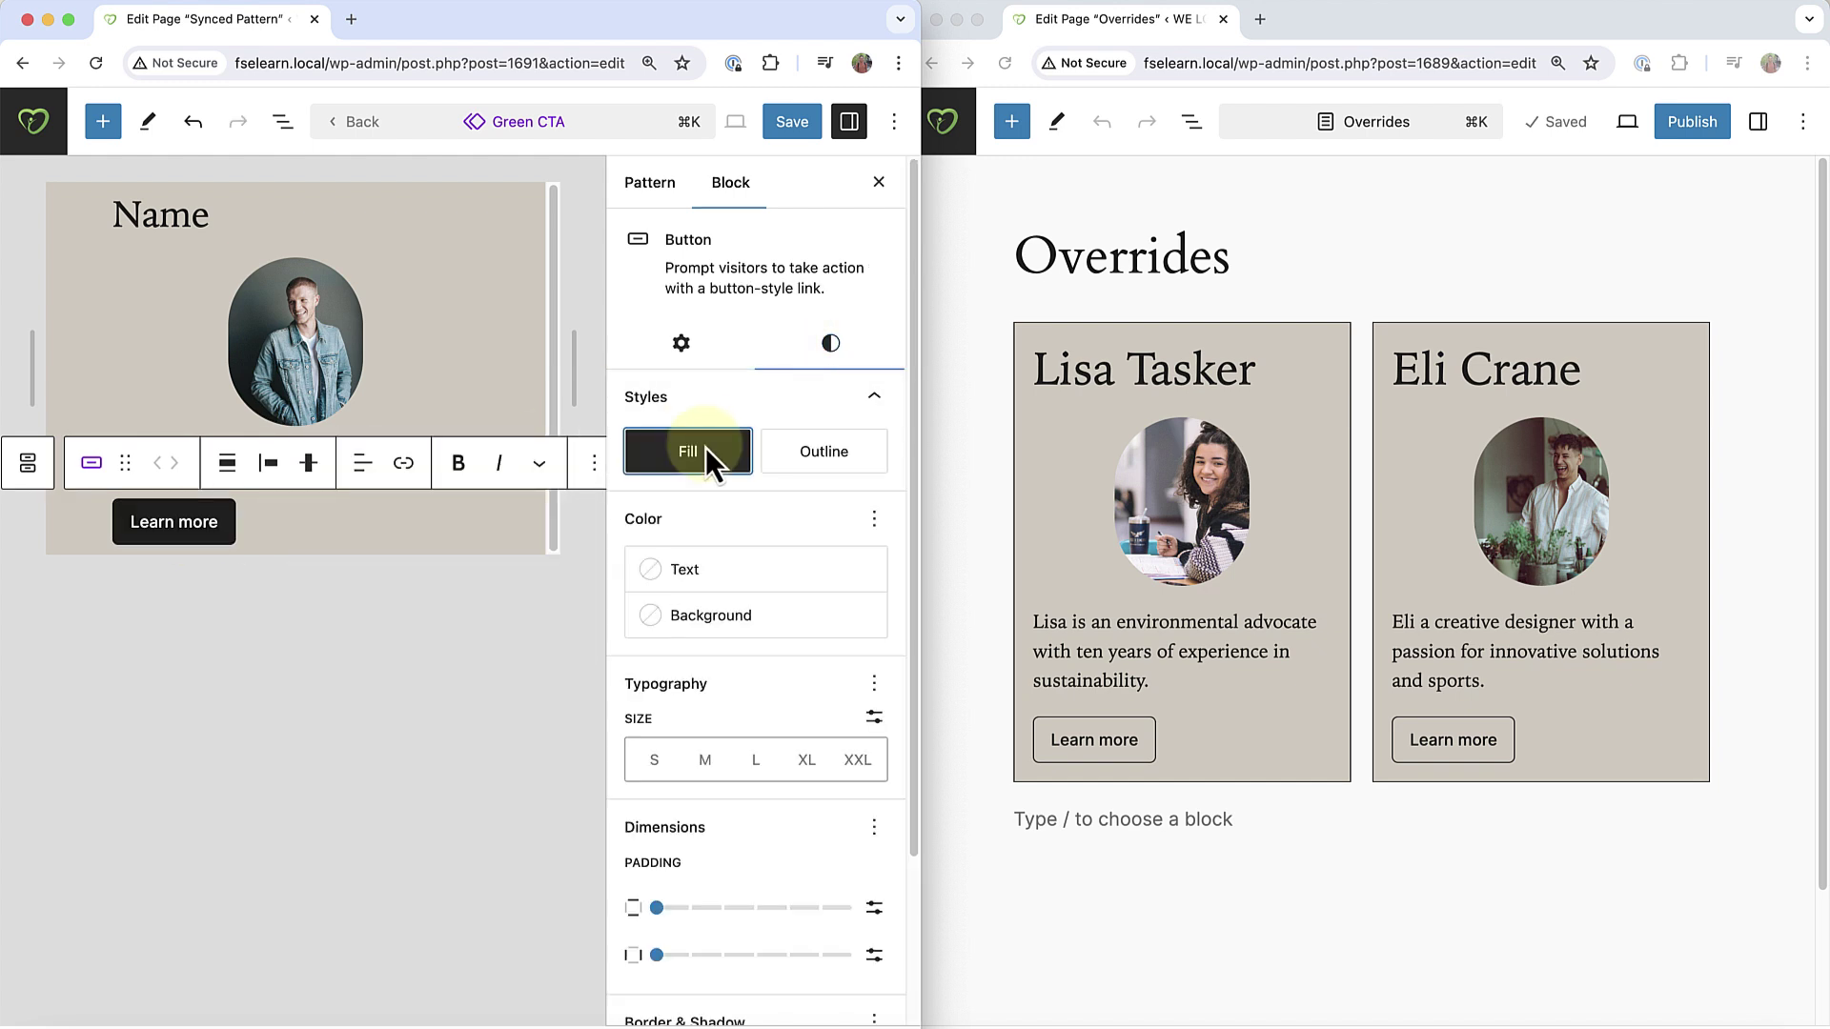
pyautogui.click(673, 620)
pyautogui.click(416, 871)
pyautogui.click(695, 569)
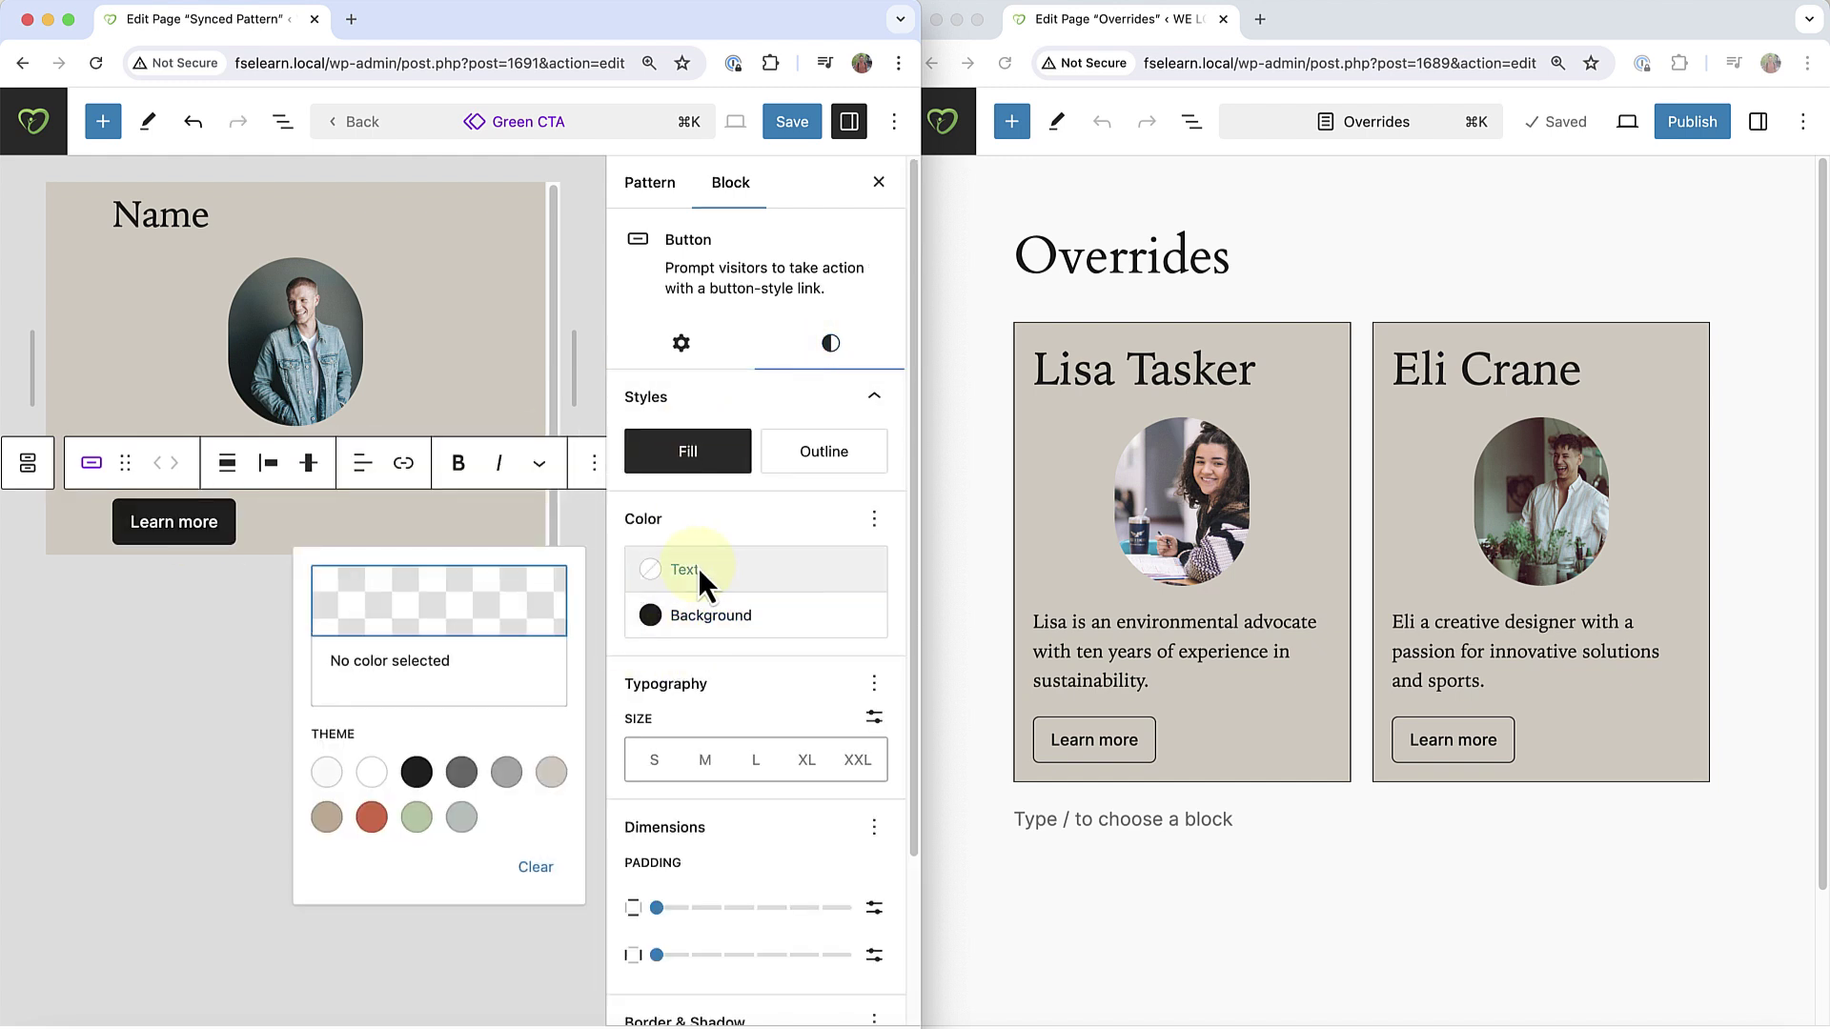
pyautogui.click(371, 773)
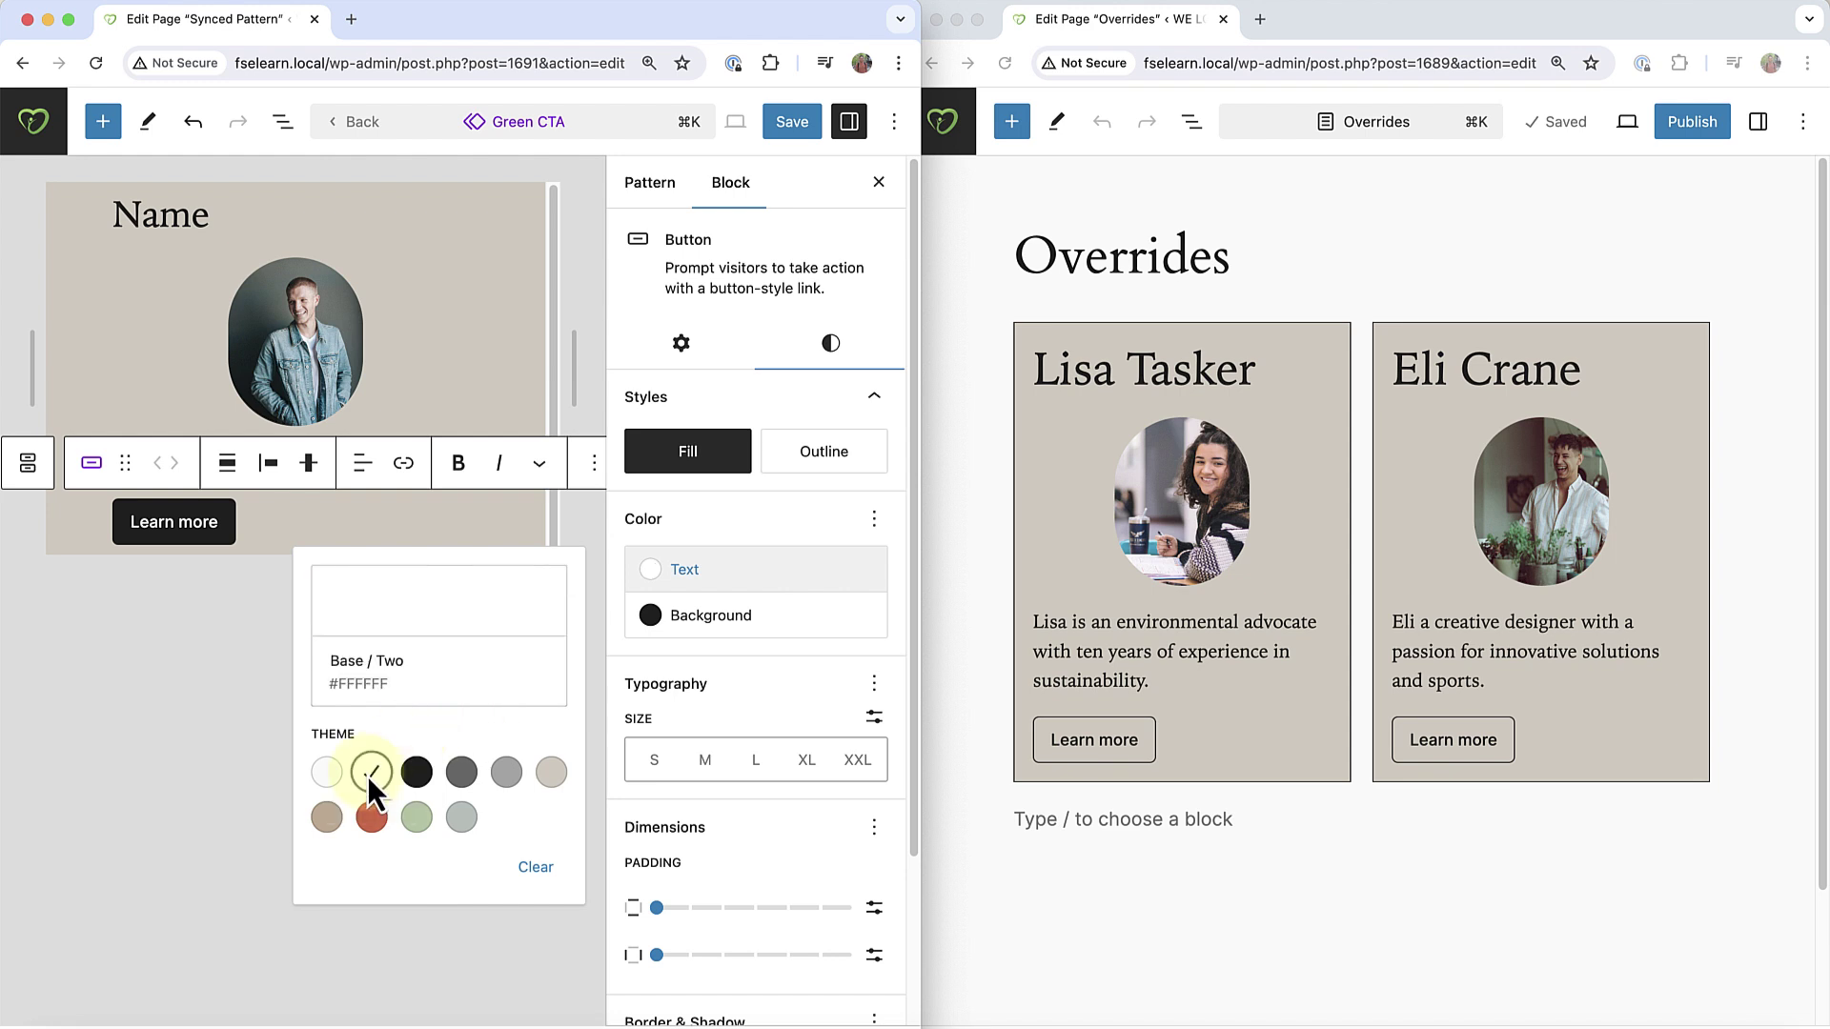
pyautogui.click(792, 122)
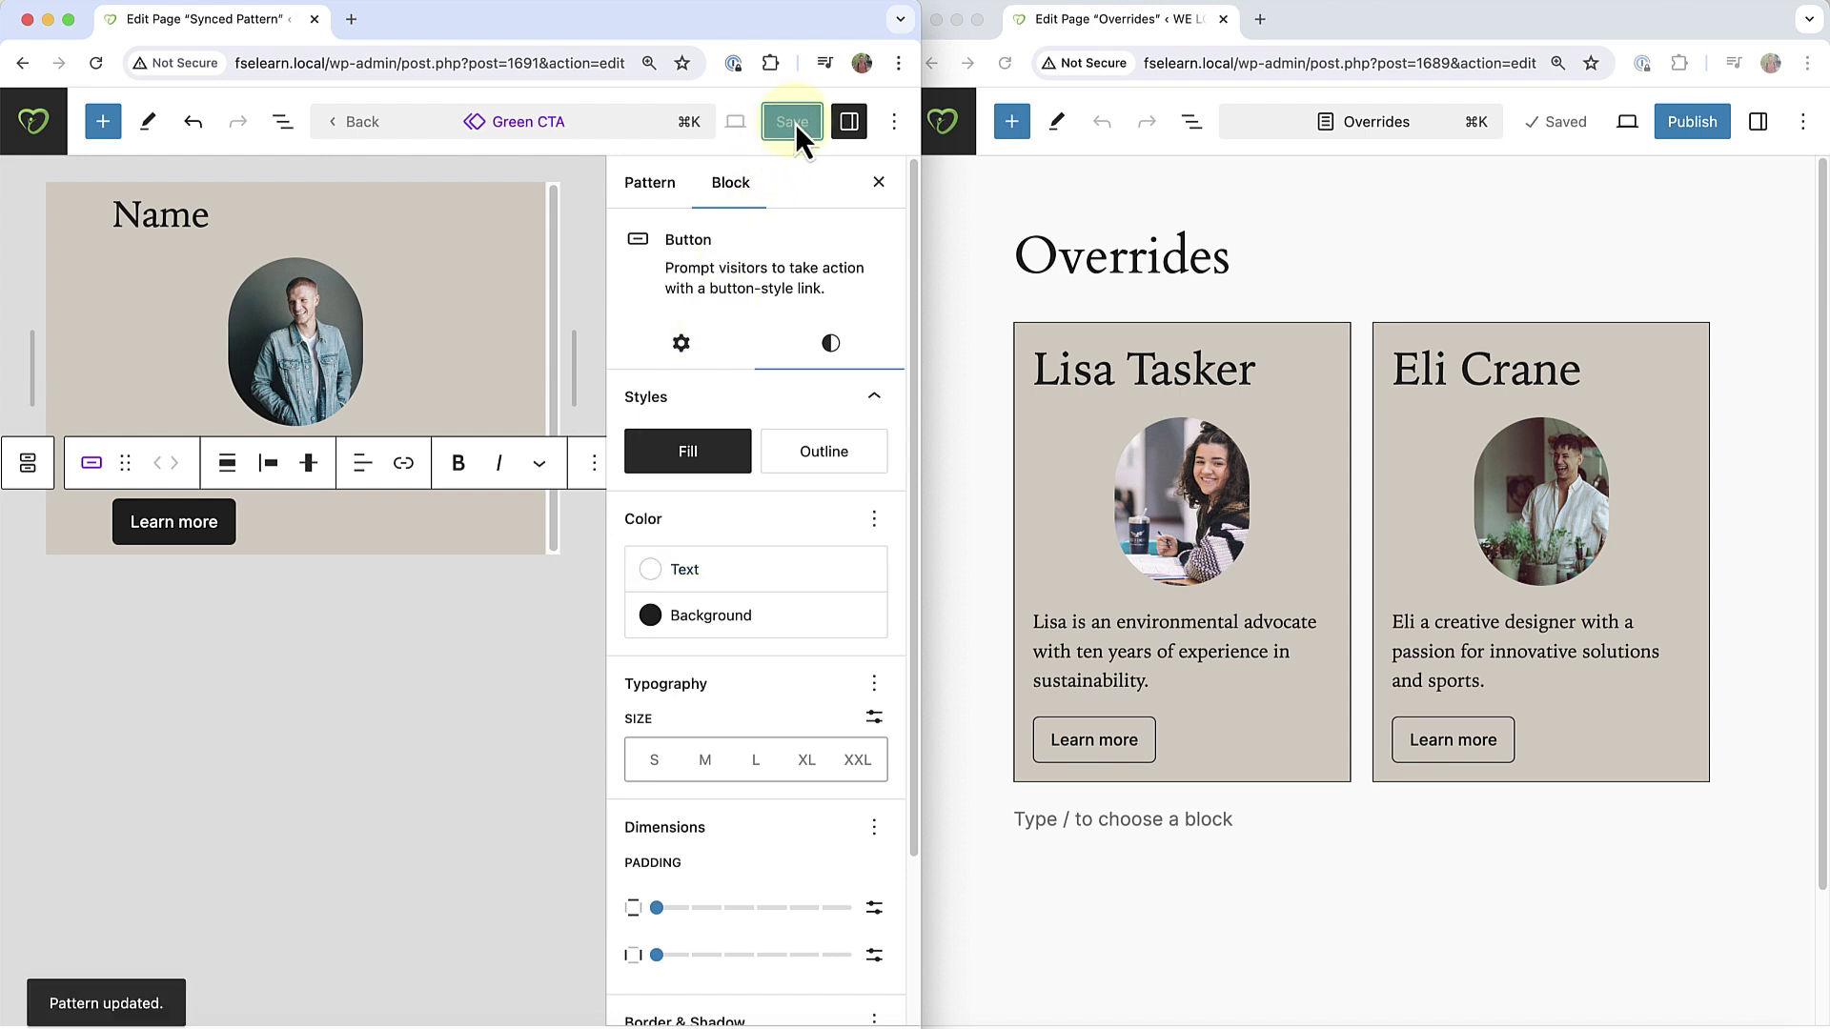
pyautogui.click(1009, 63)
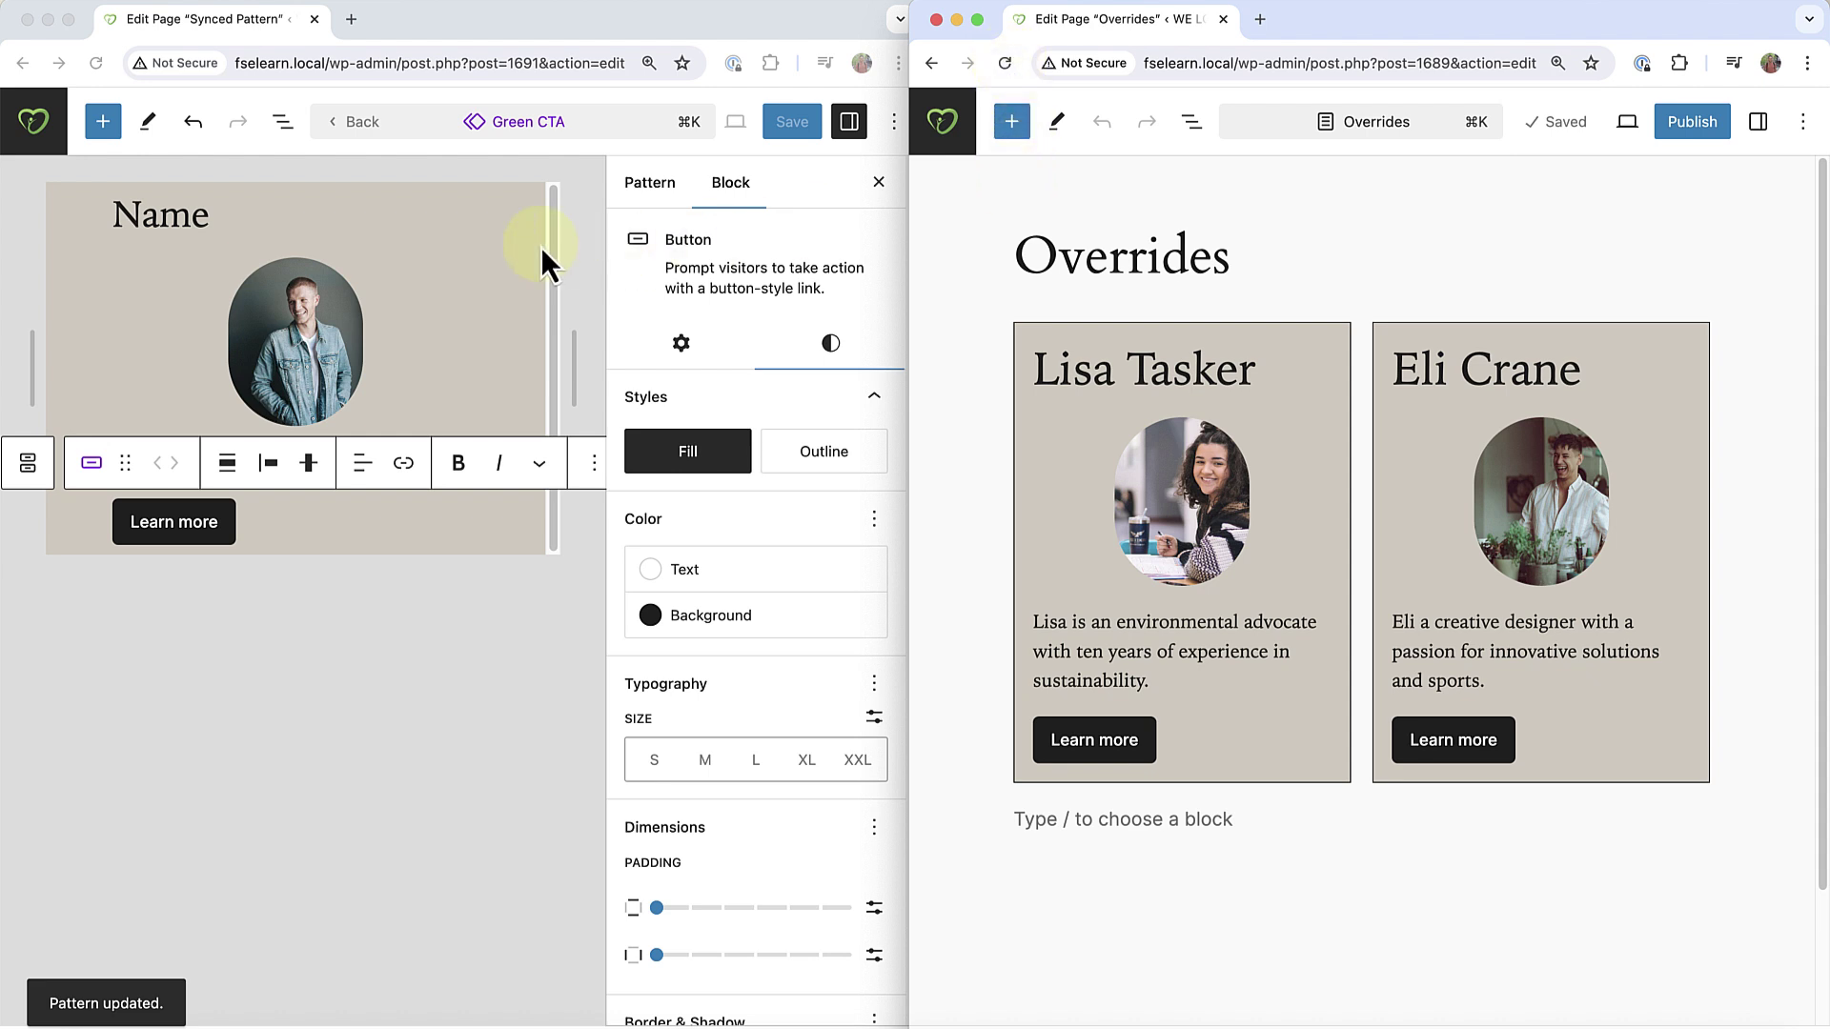
# Insert a Wide Line separator below the Name heading, save, and reload the Overrides page.
pyautogui.click(216, 221)
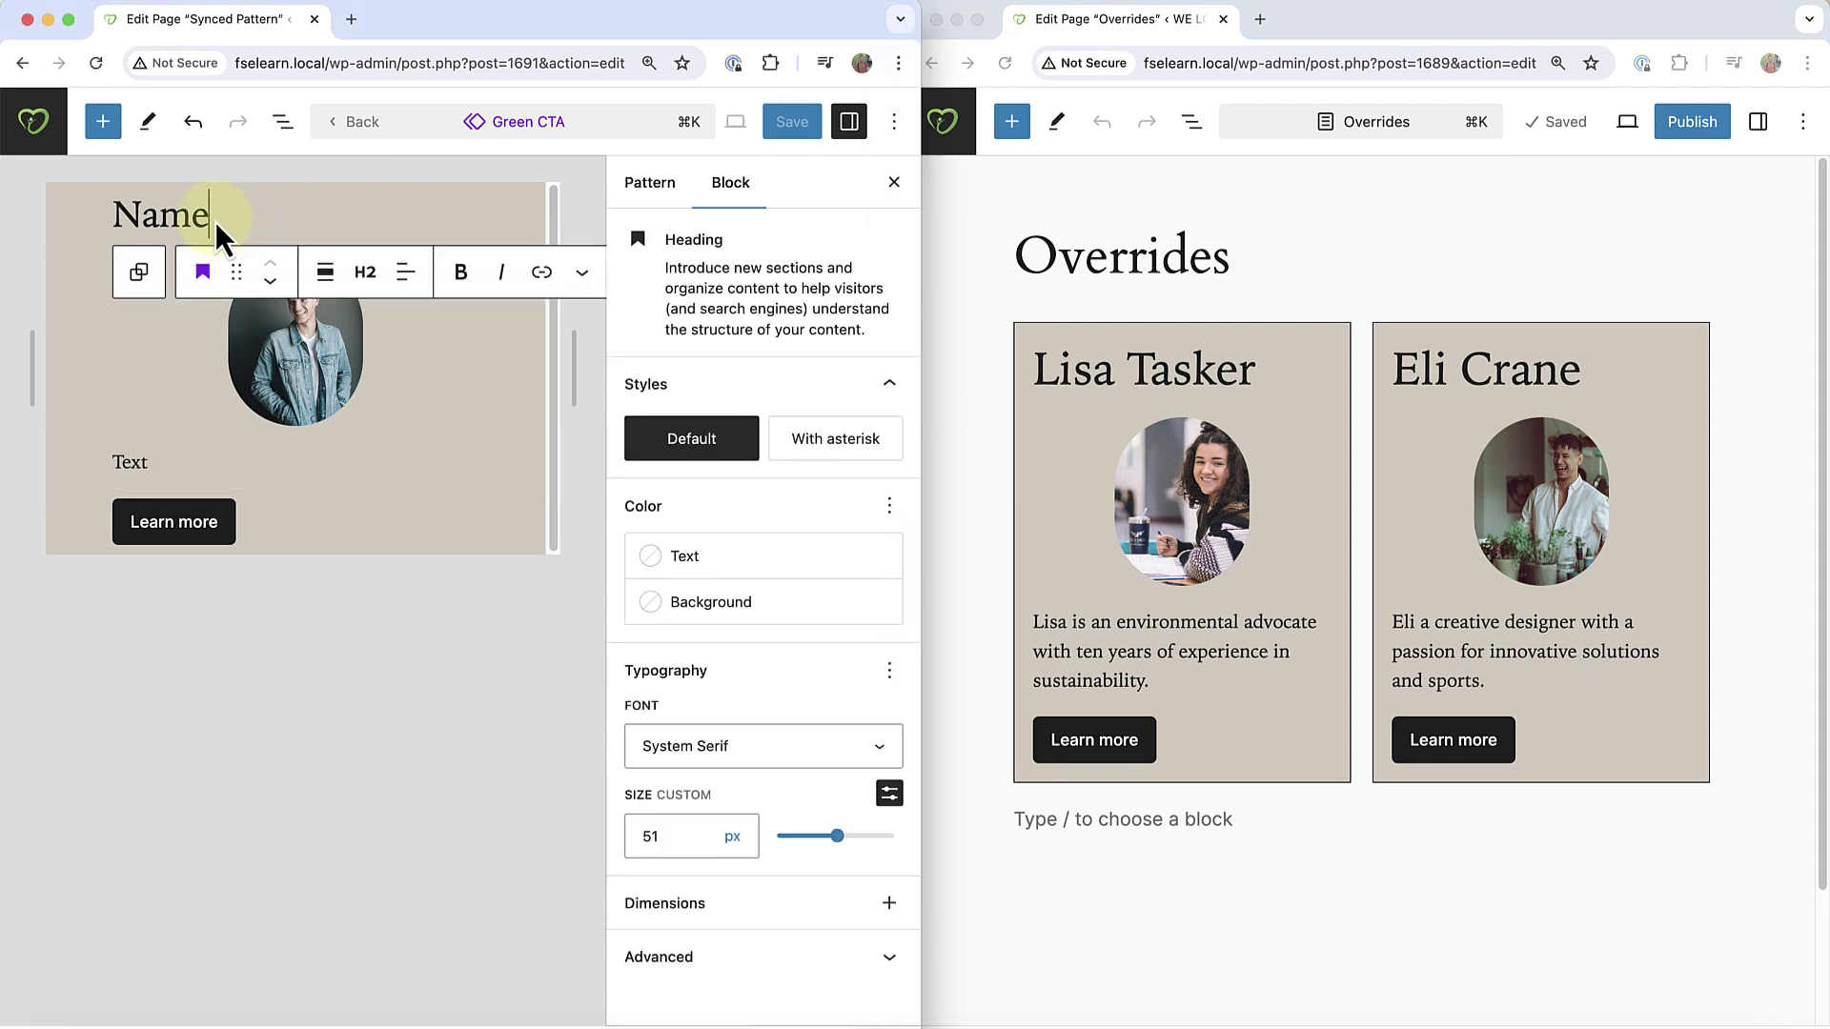
pyautogui.press('Return')
pyautogui.write('/sep')
pyautogui.press('Return')
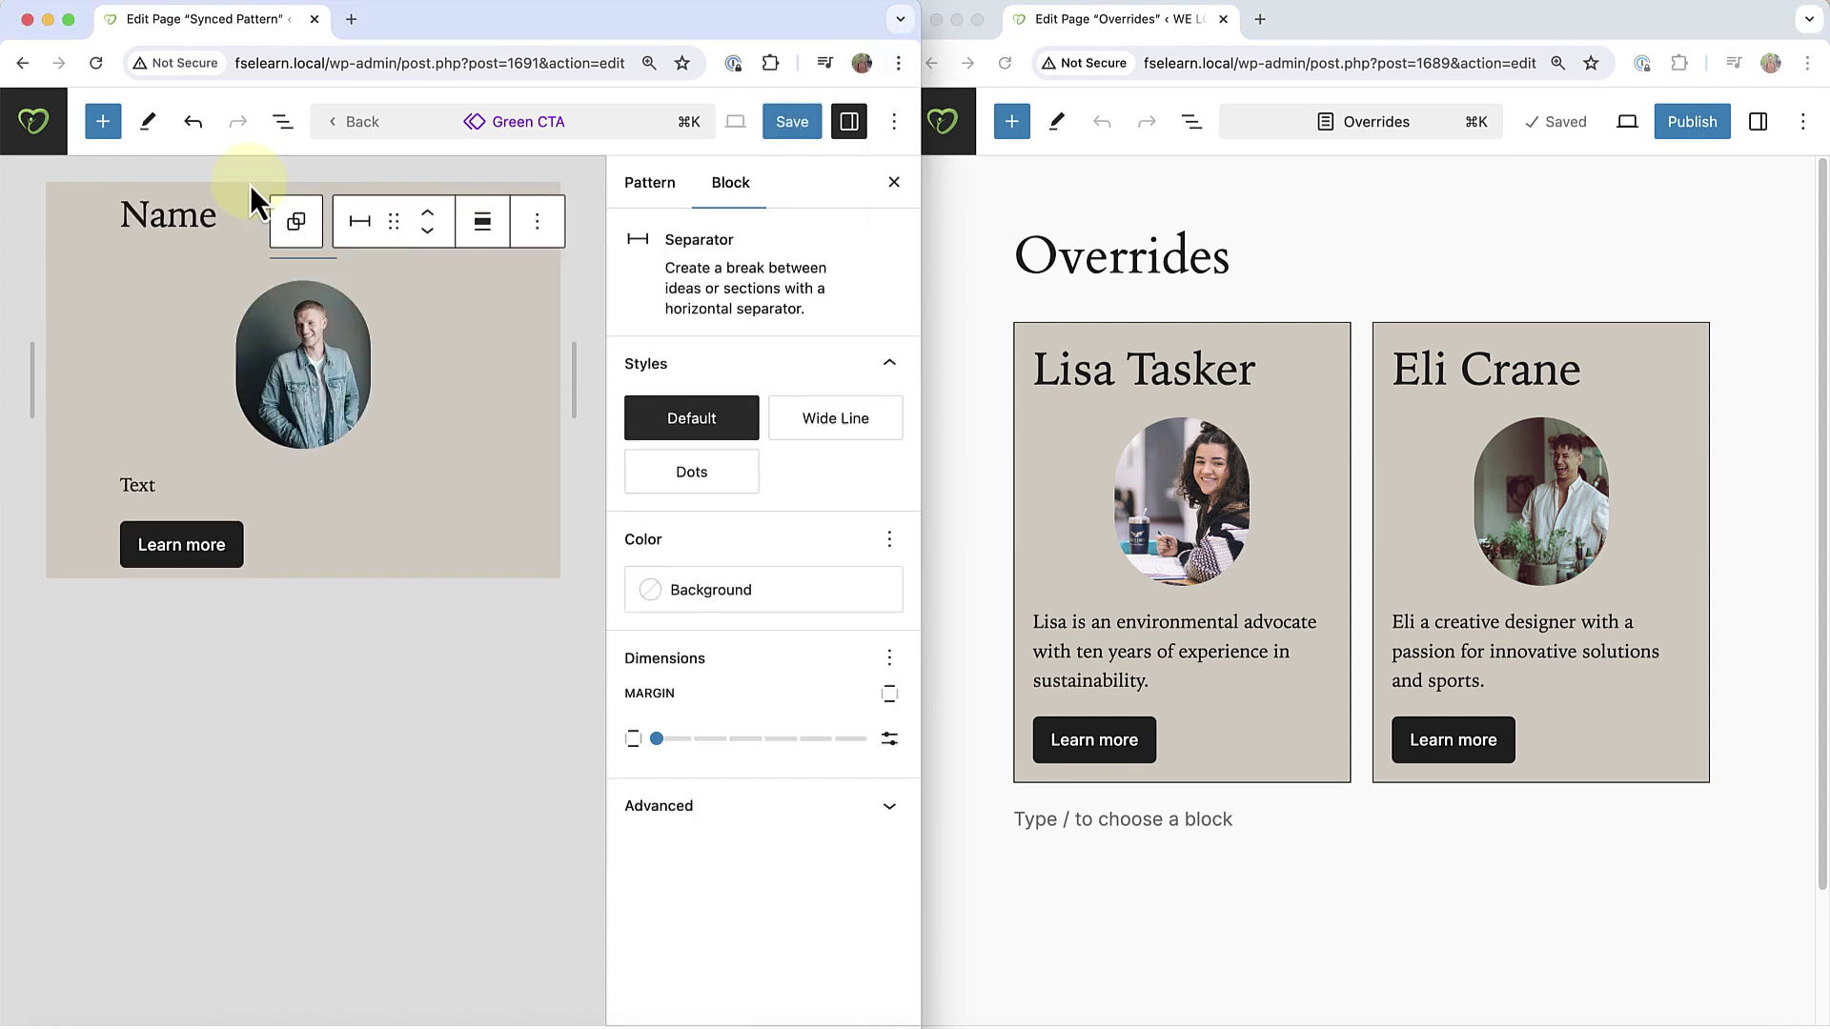
pyautogui.click(811, 420)
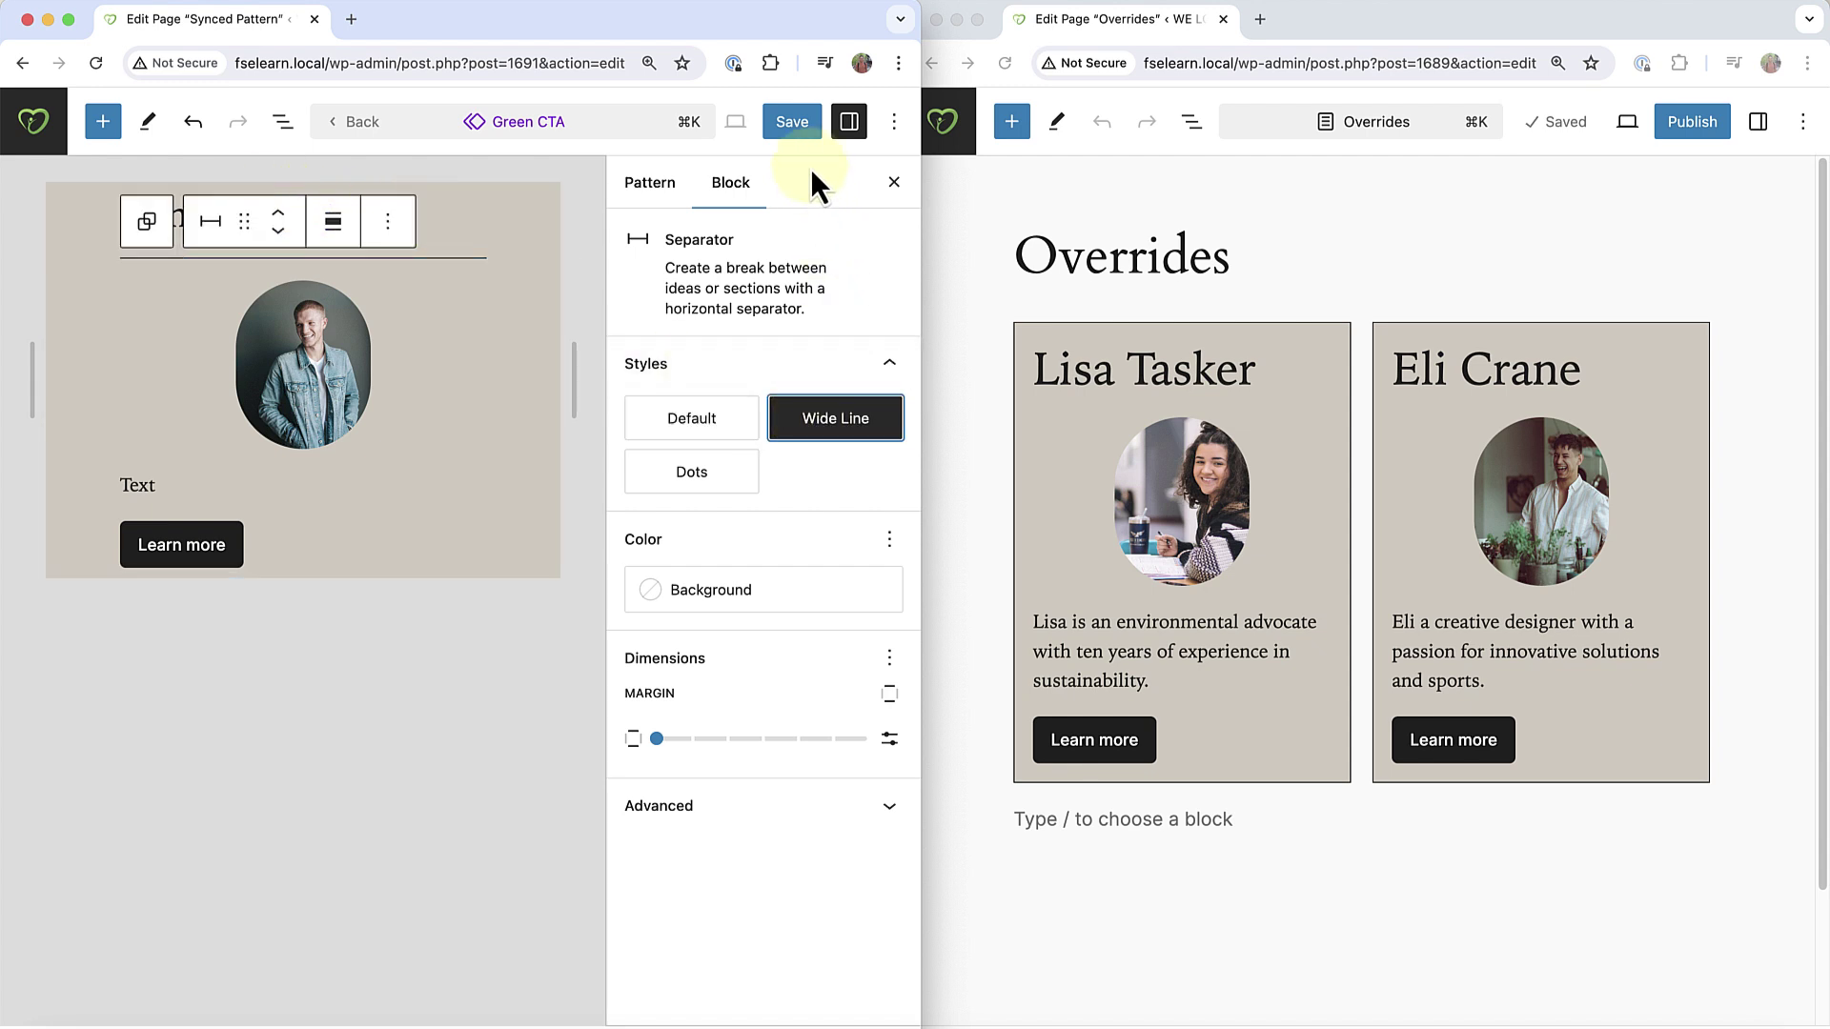
pyautogui.click(795, 124)
pyautogui.click(1006, 65)
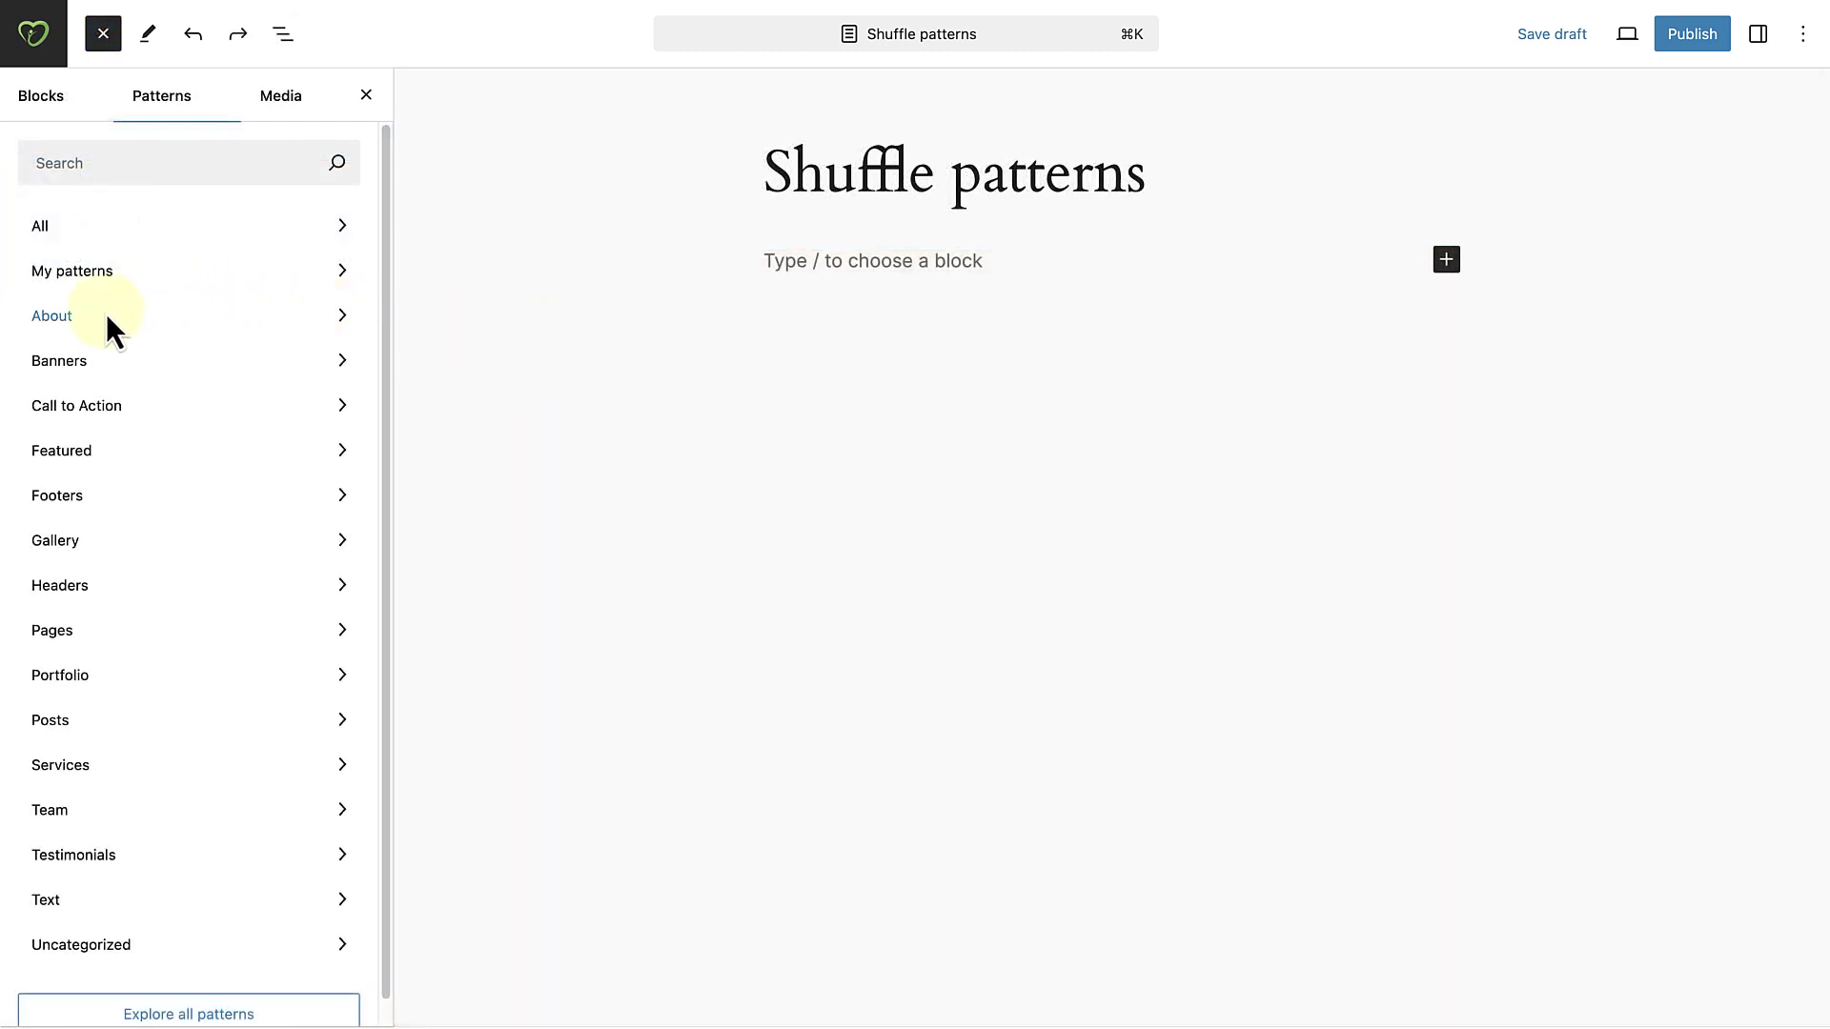
# Insert About > Project description, then shuffle it through alternatives to Centered statement.
pyautogui.click(107, 319)
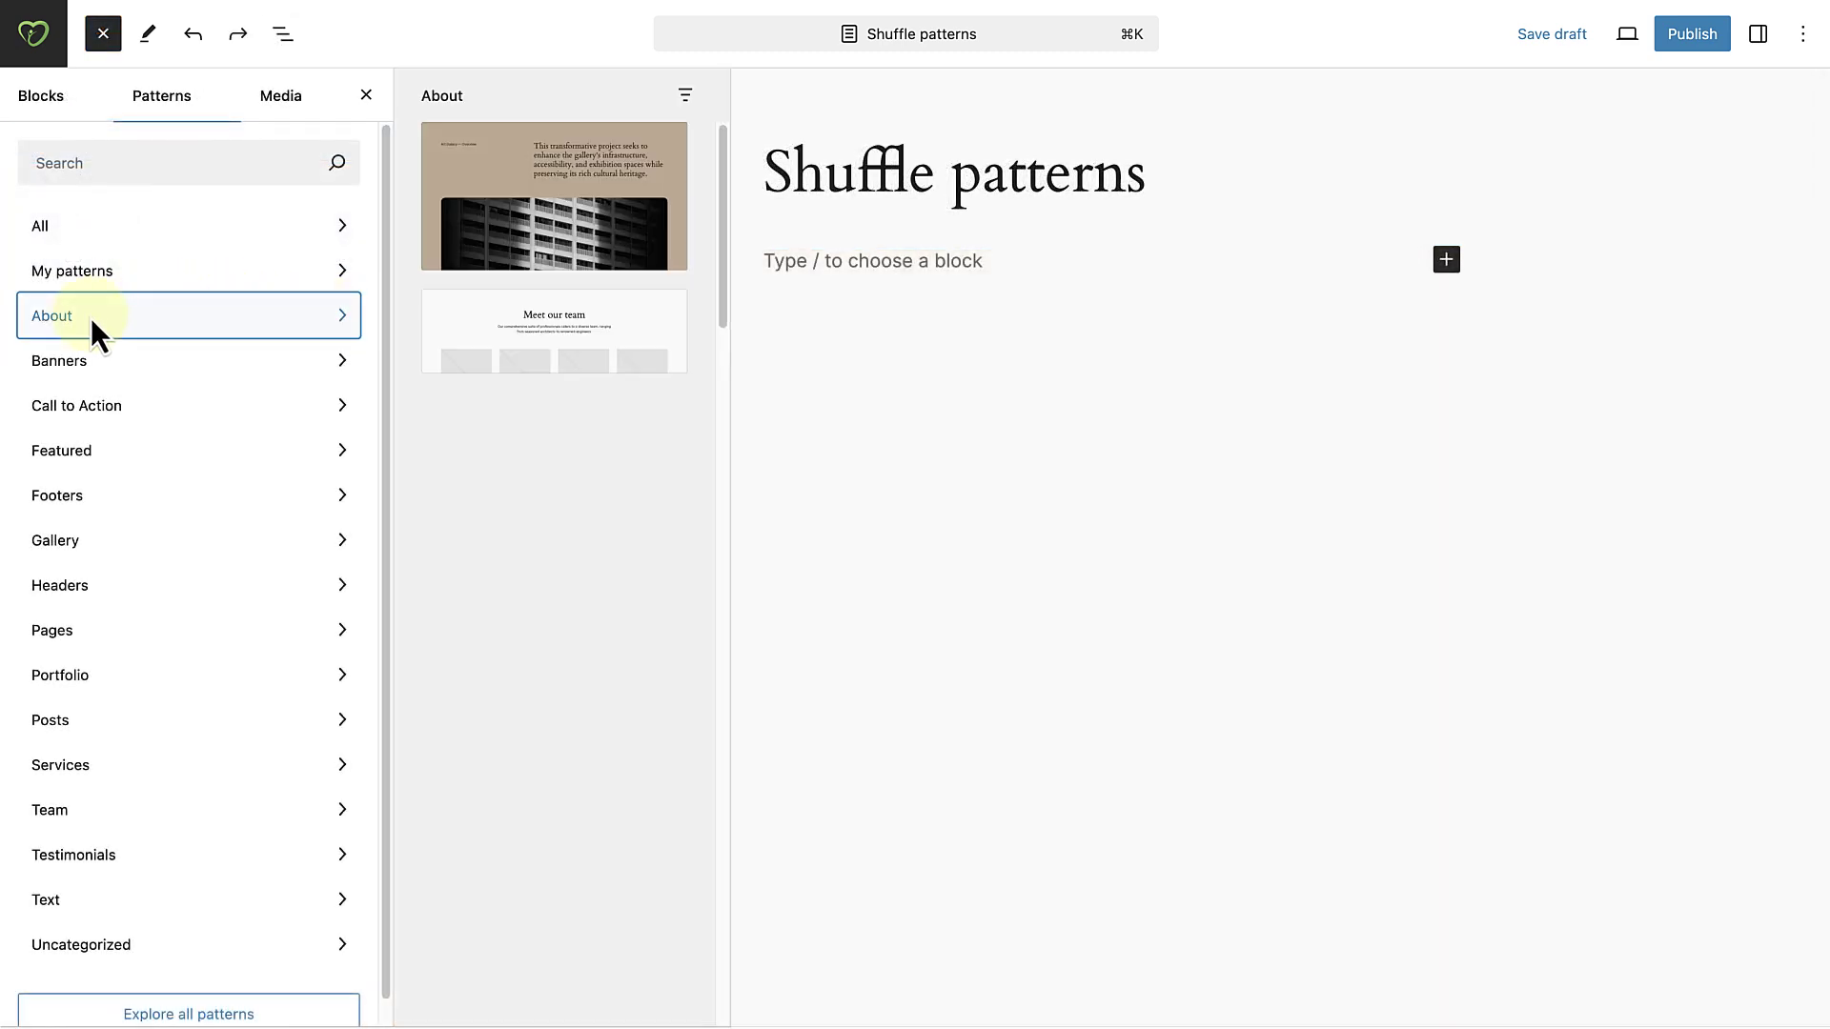
pyautogui.click(482, 177)
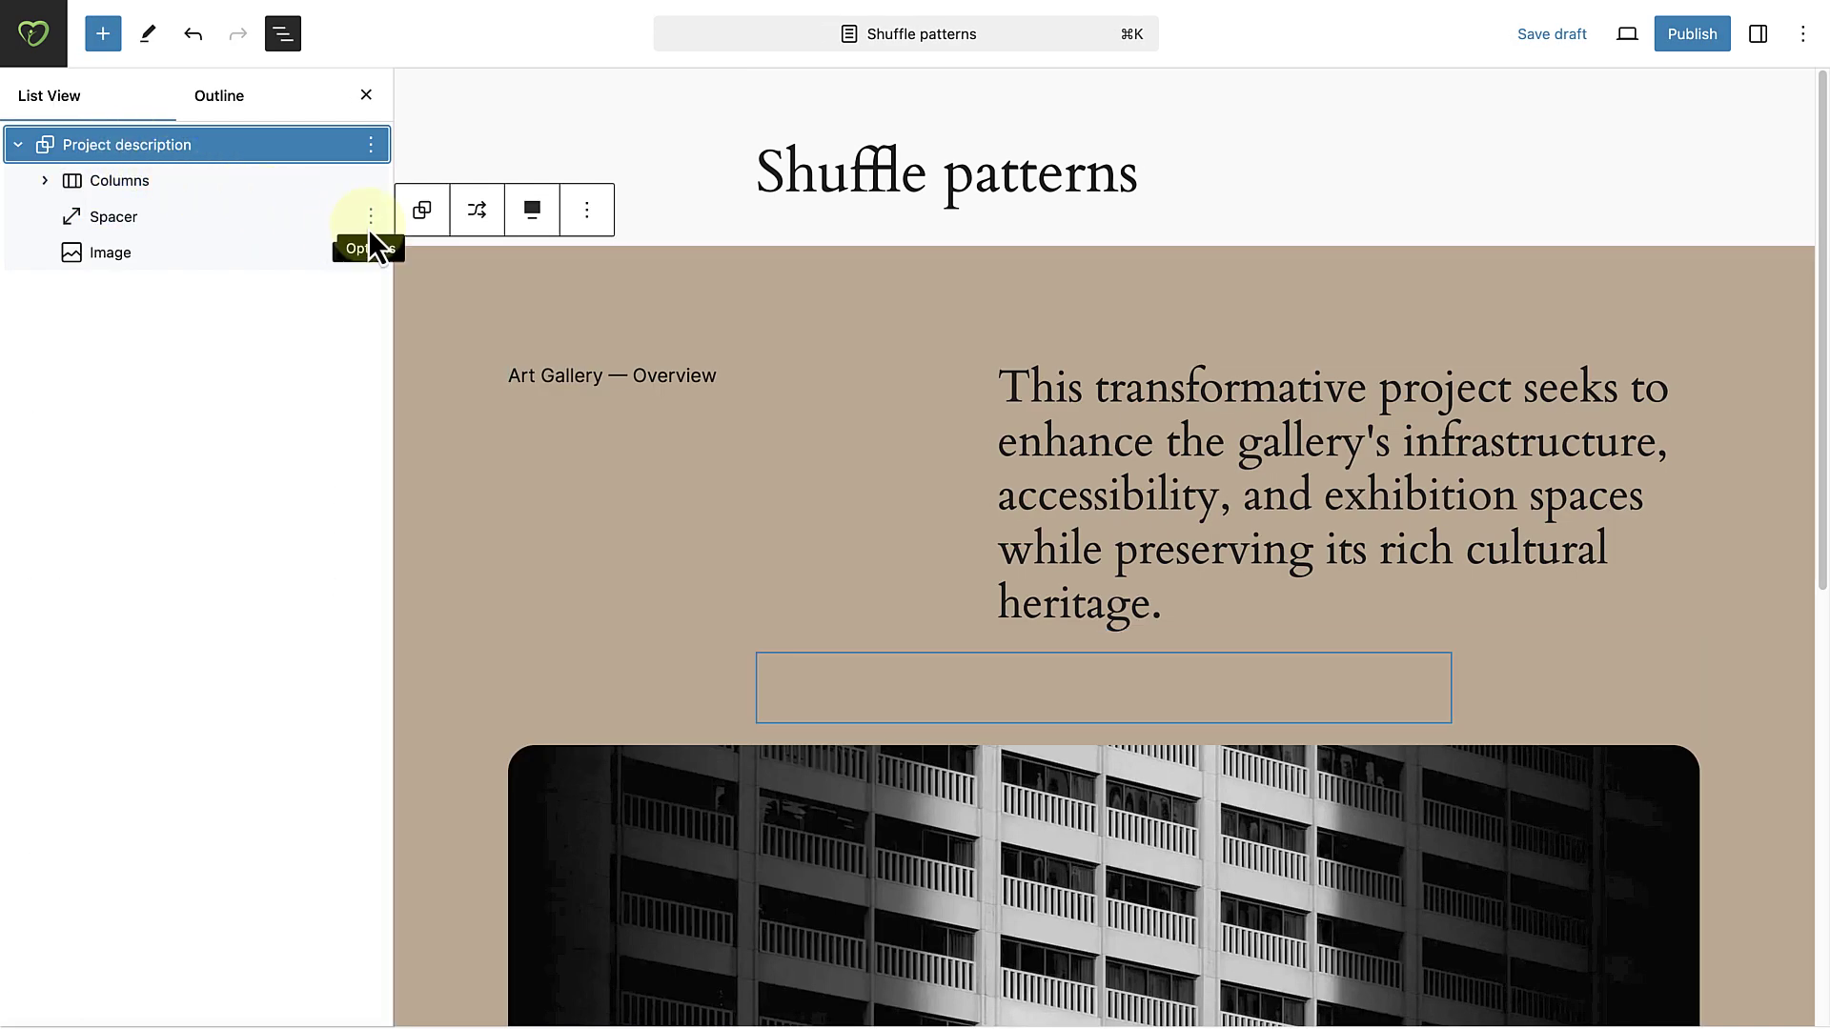
pyautogui.click(478, 214)
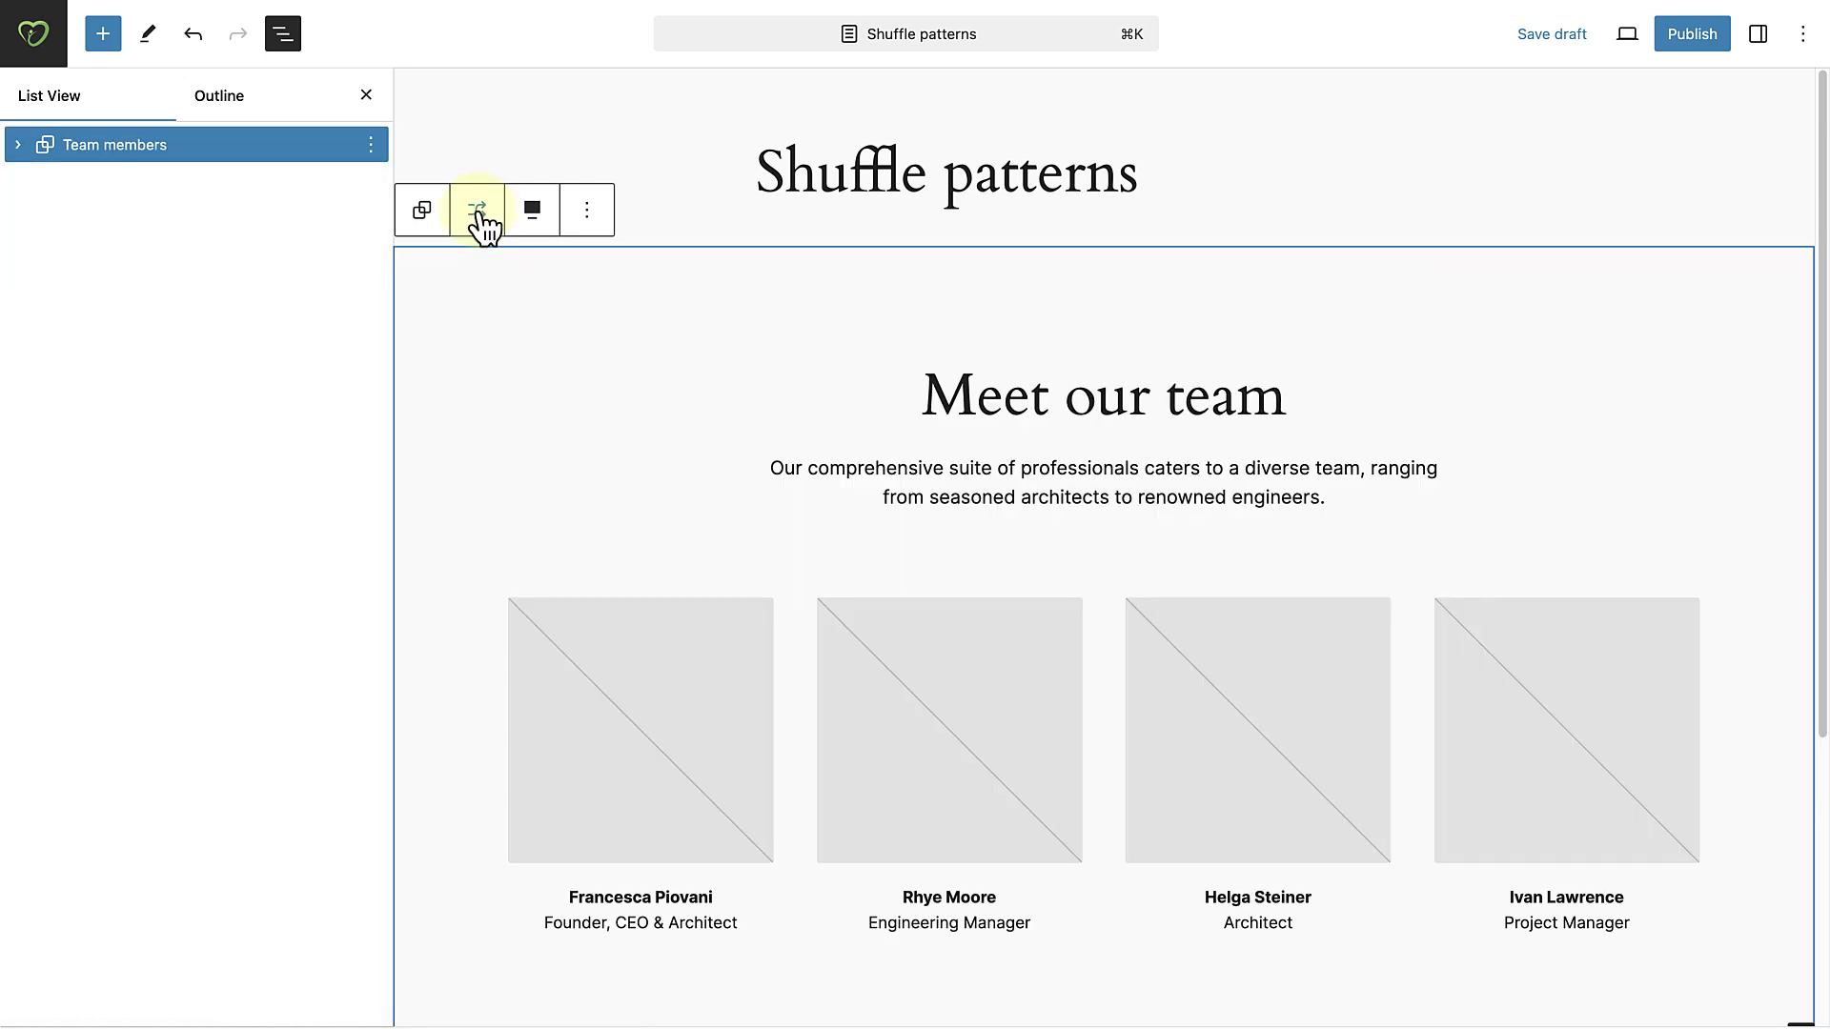
pyautogui.click(479, 213)
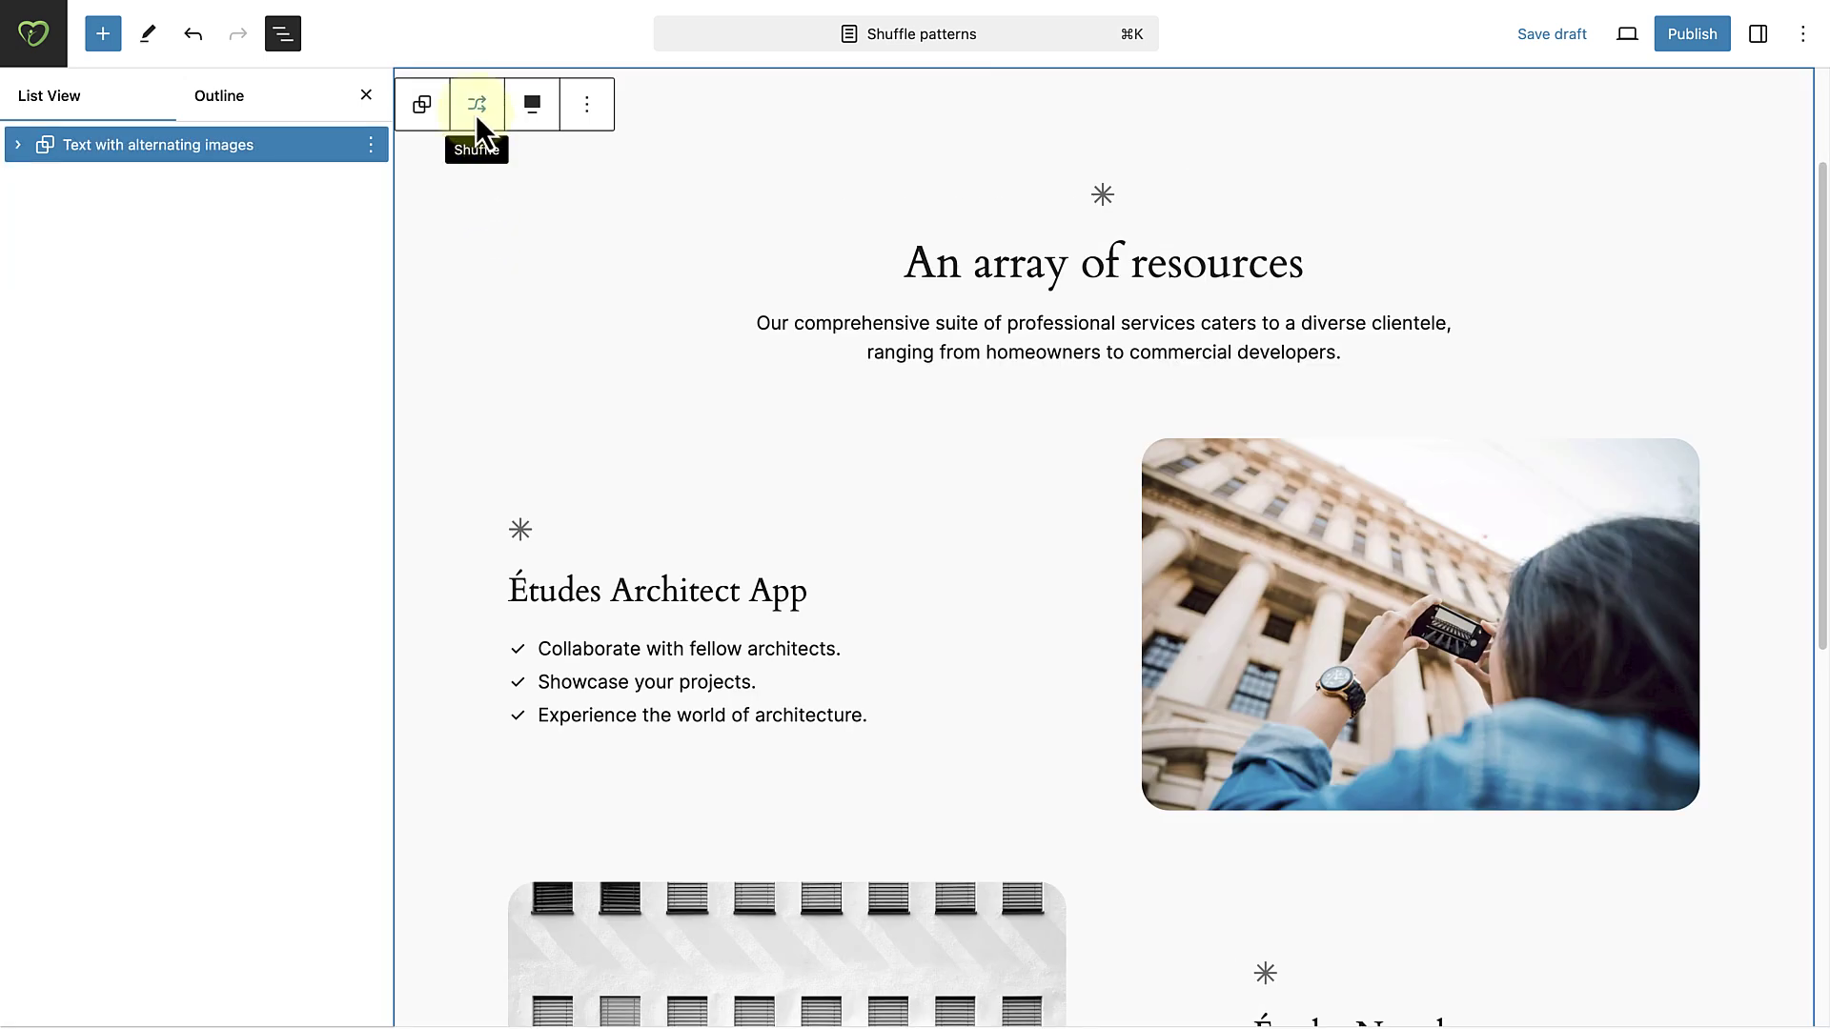
pyautogui.click(476, 113)
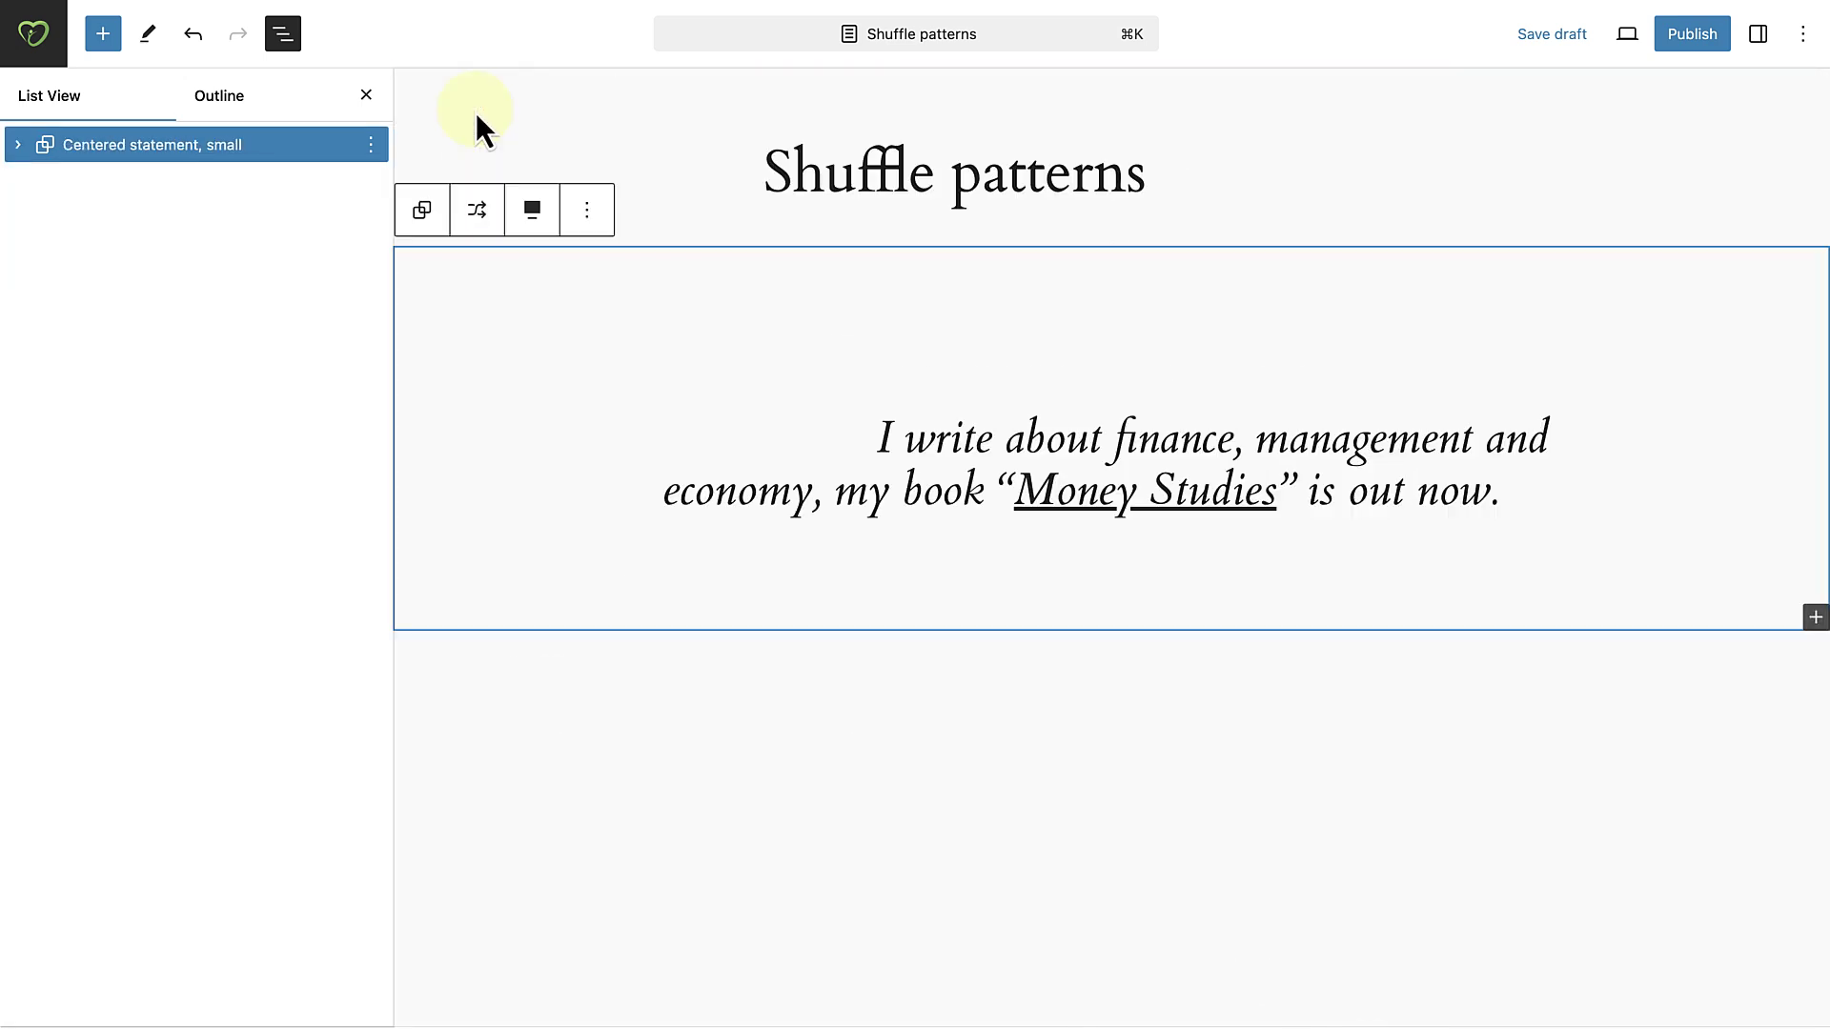
pyautogui.click(478, 215)
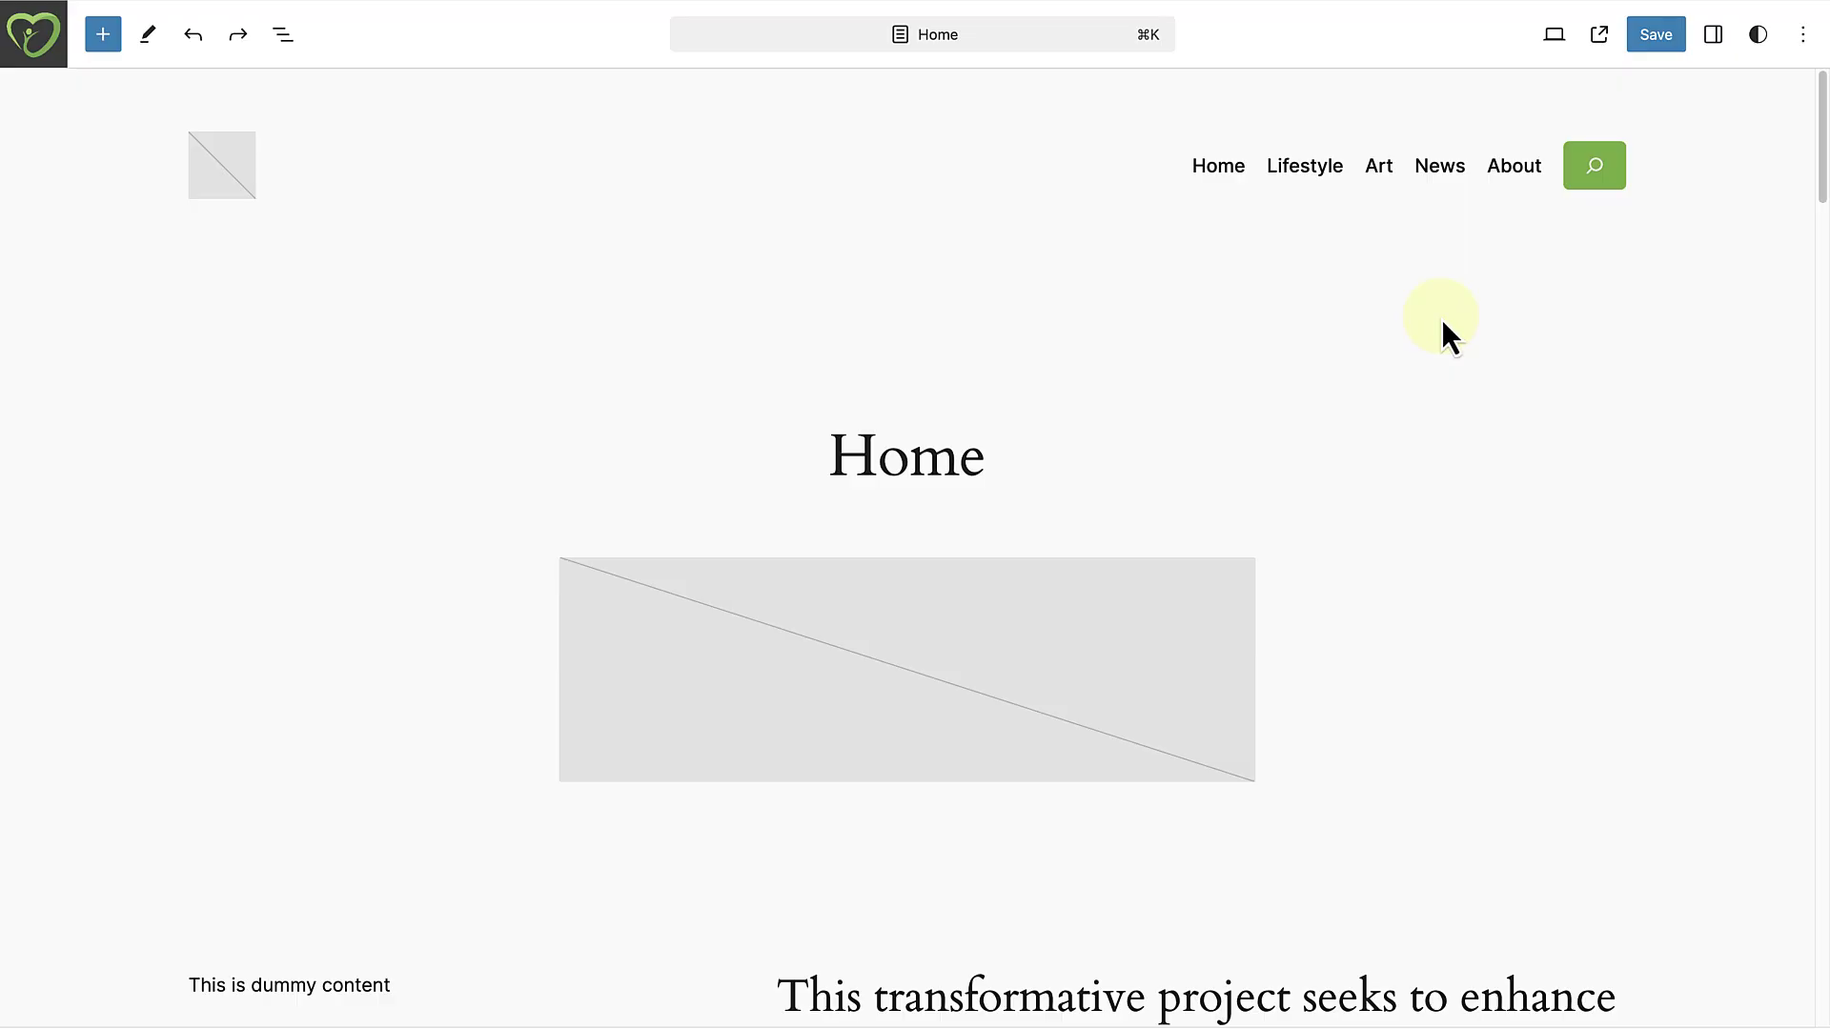
# Add the misty mountain photo from the Media Library as the site background image.
pyautogui.click(1753, 36)
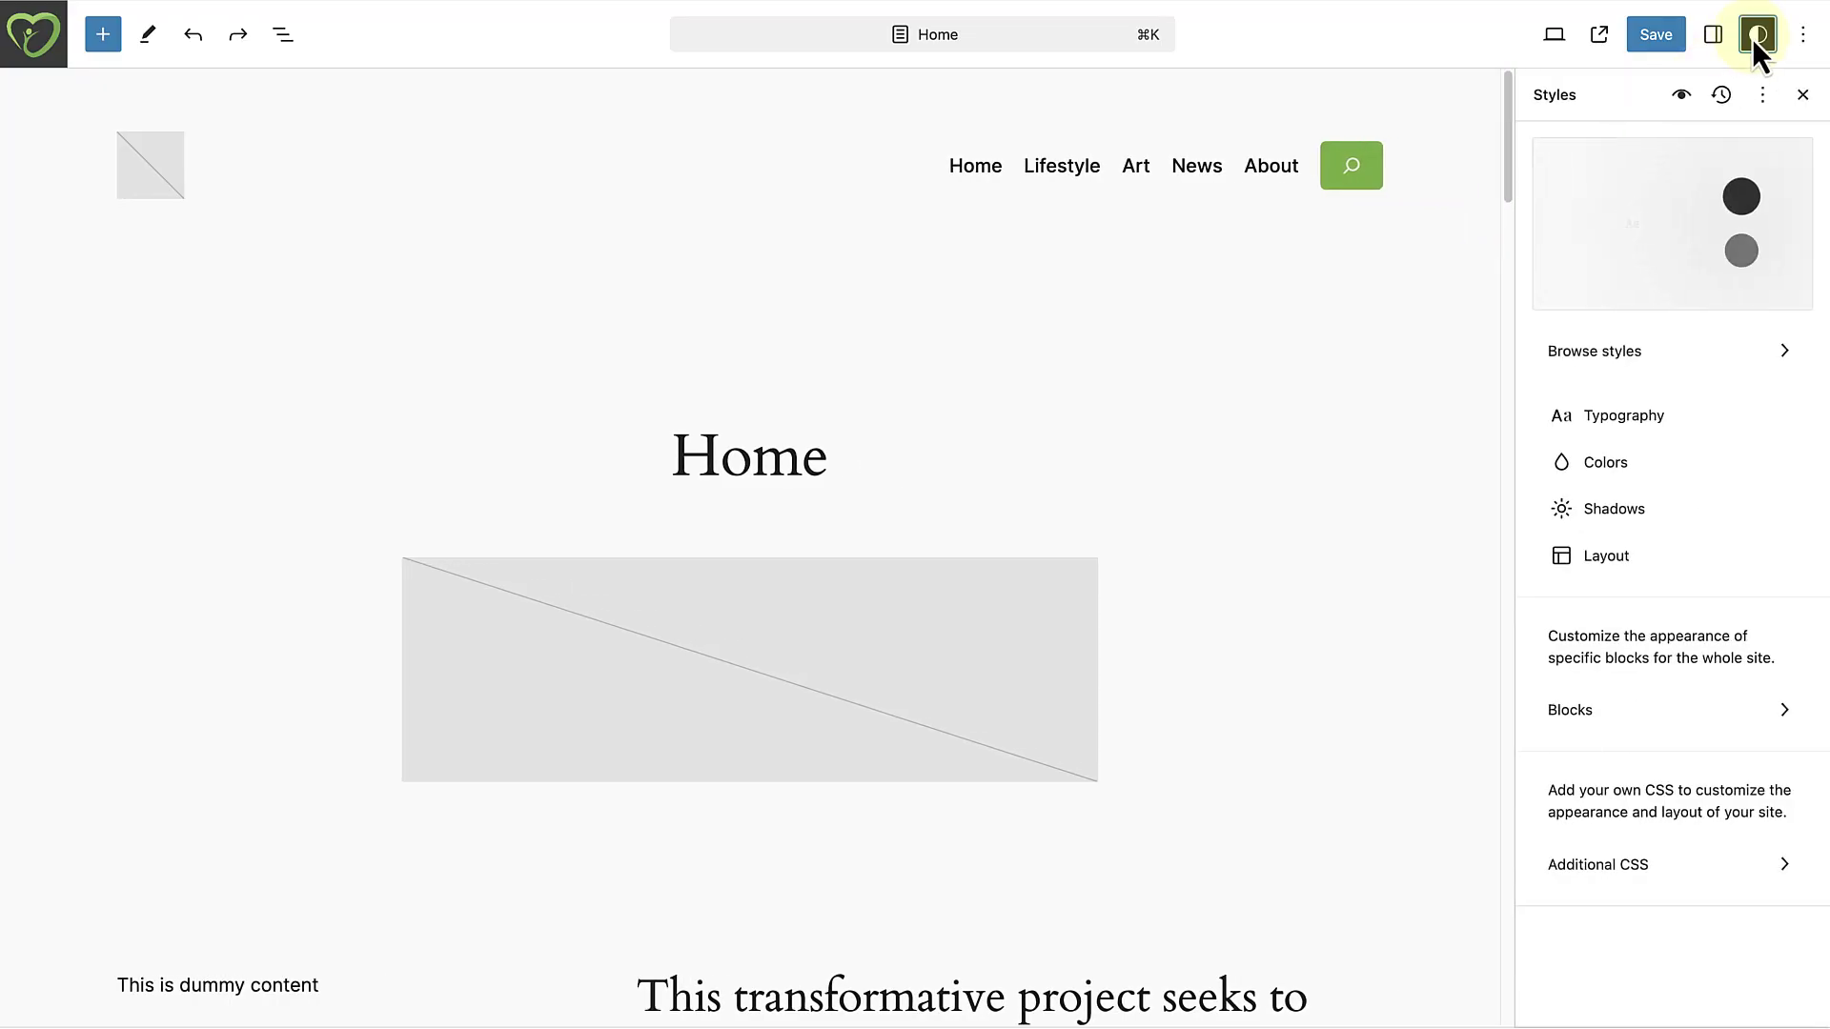
pyautogui.click(1609, 556)
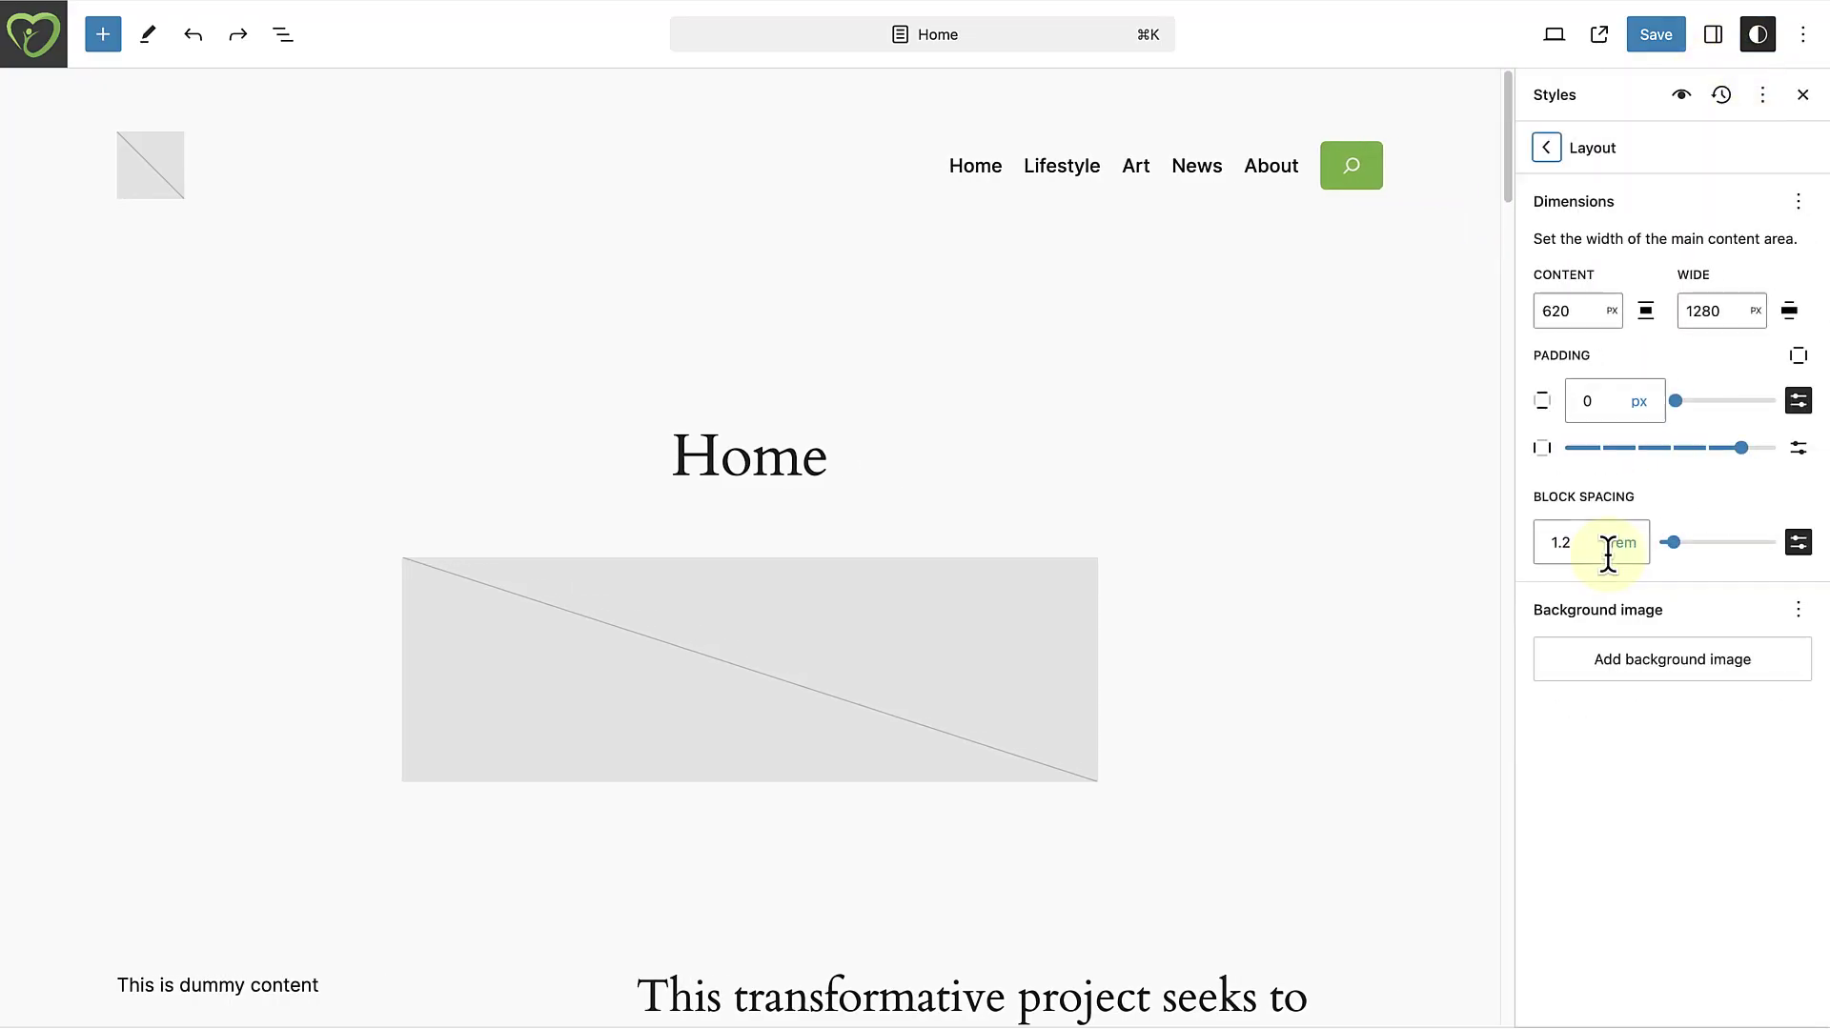
pyautogui.click(1644, 667)
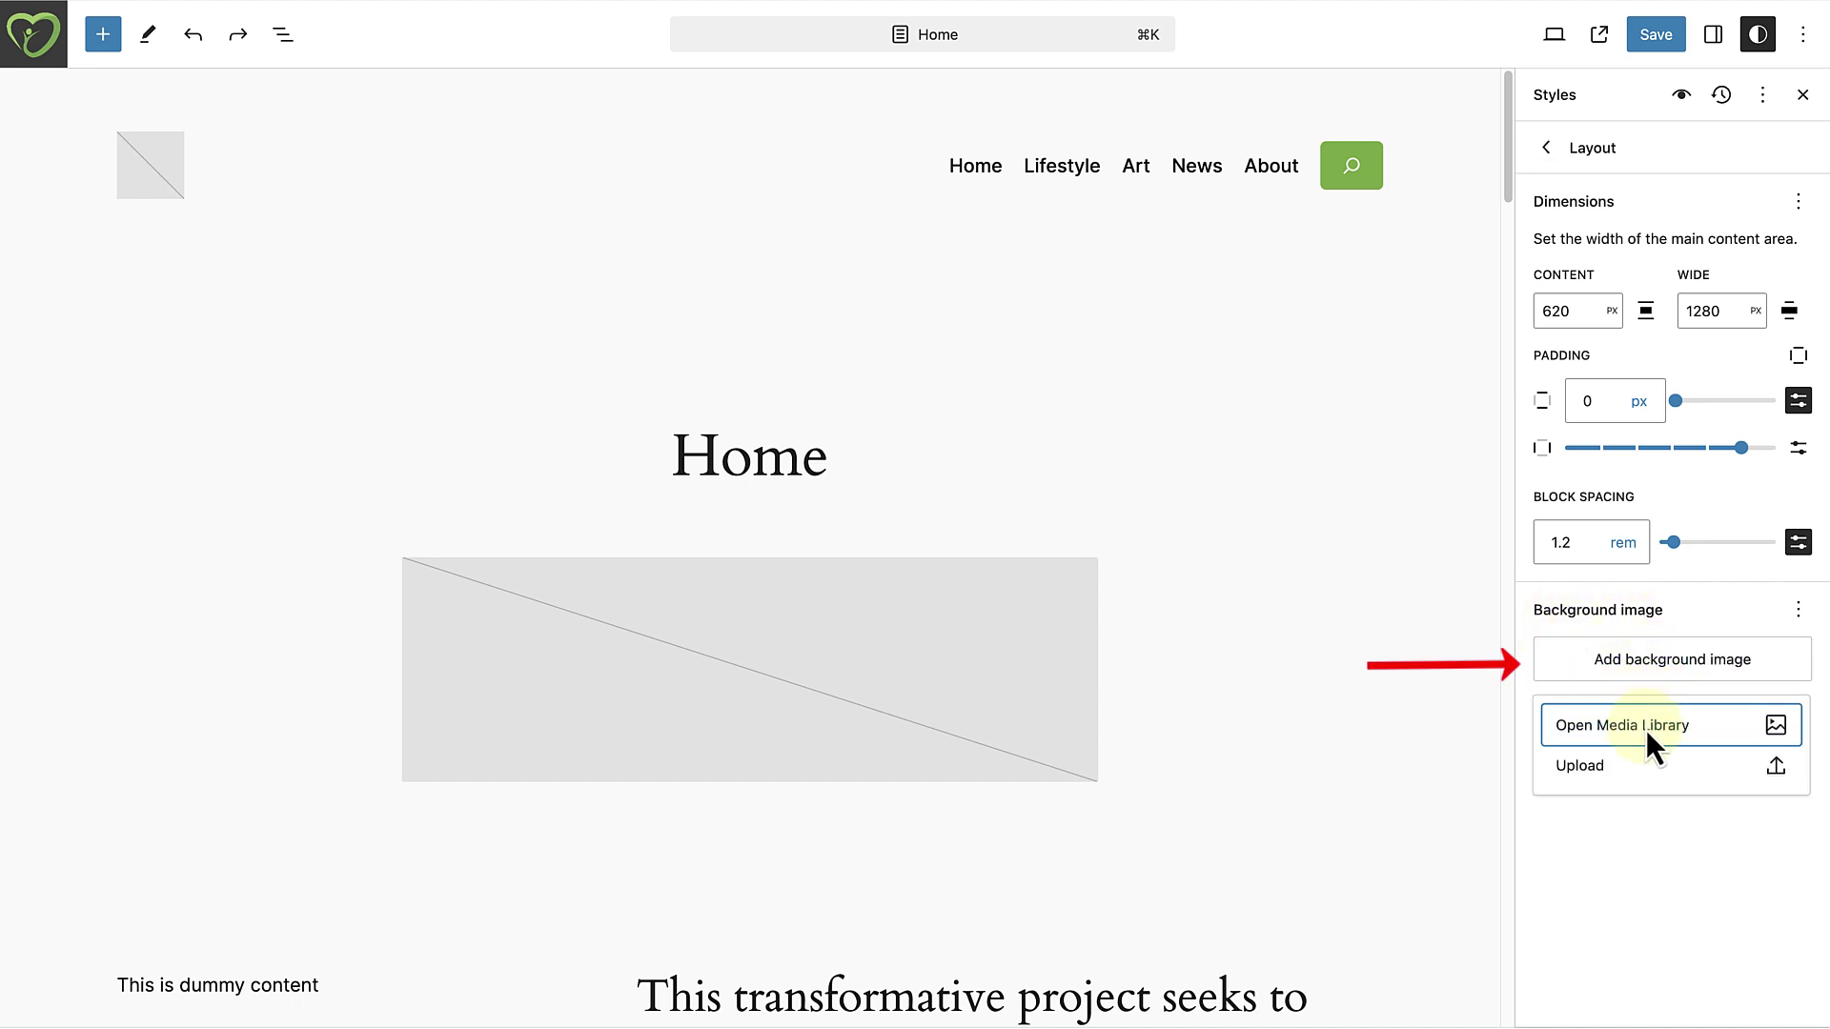
pyautogui.click(1646, 723)
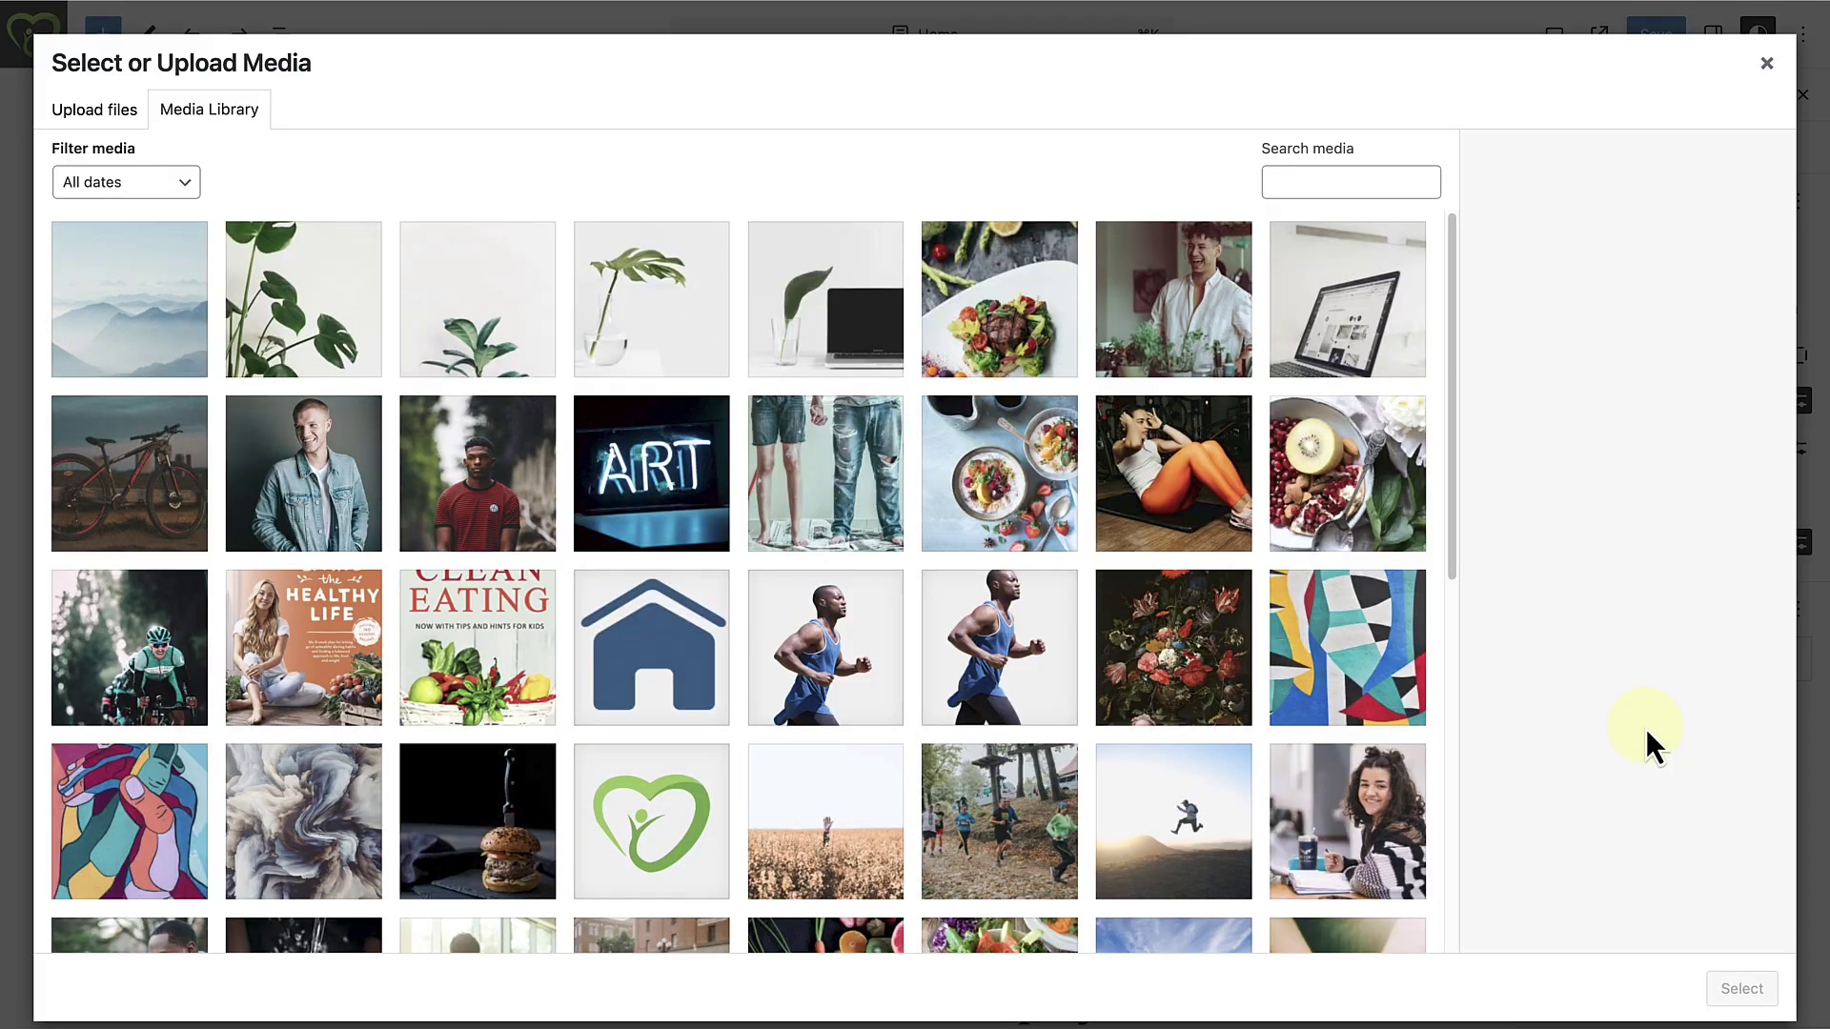
pyautogui.click(171, 310)
pyautogui.click(1742, 988)
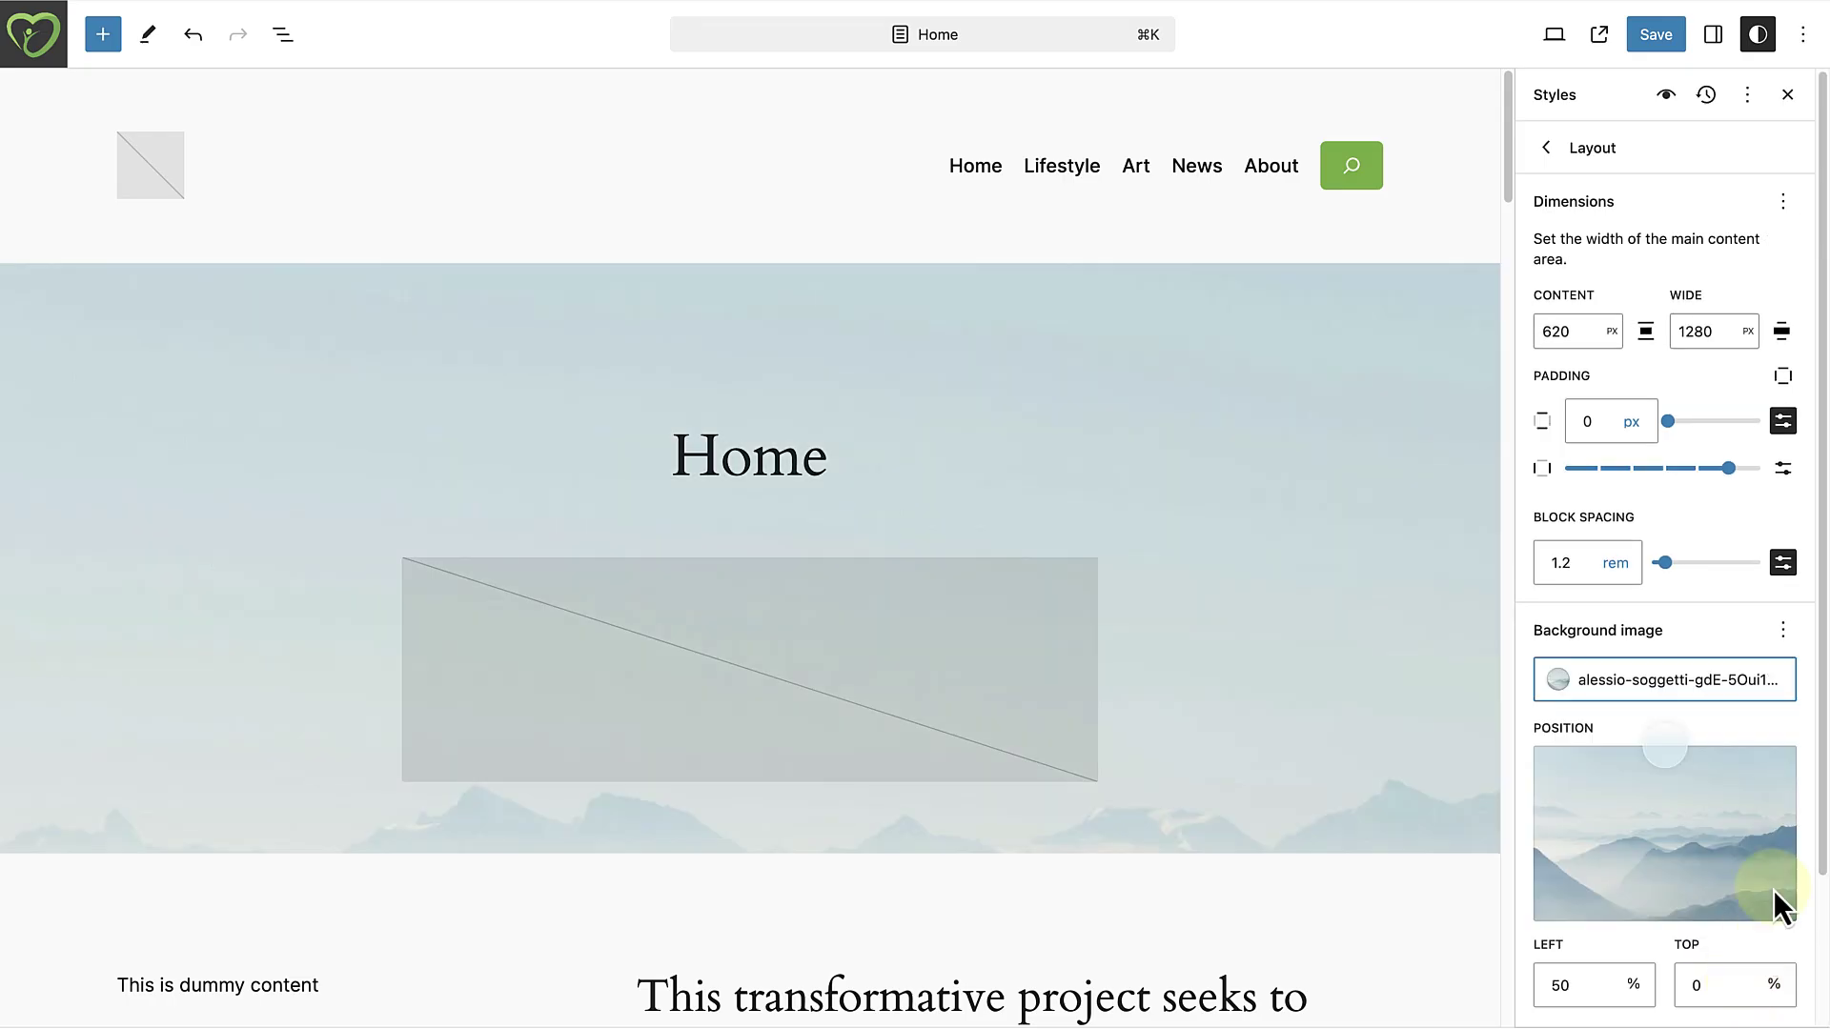
# Set the background image size to Contain so the whole photo shows undistorted.
pyautogui.scroll(-2, 1801, 886)
pyautogui.scroll(-1, 1792, 895)
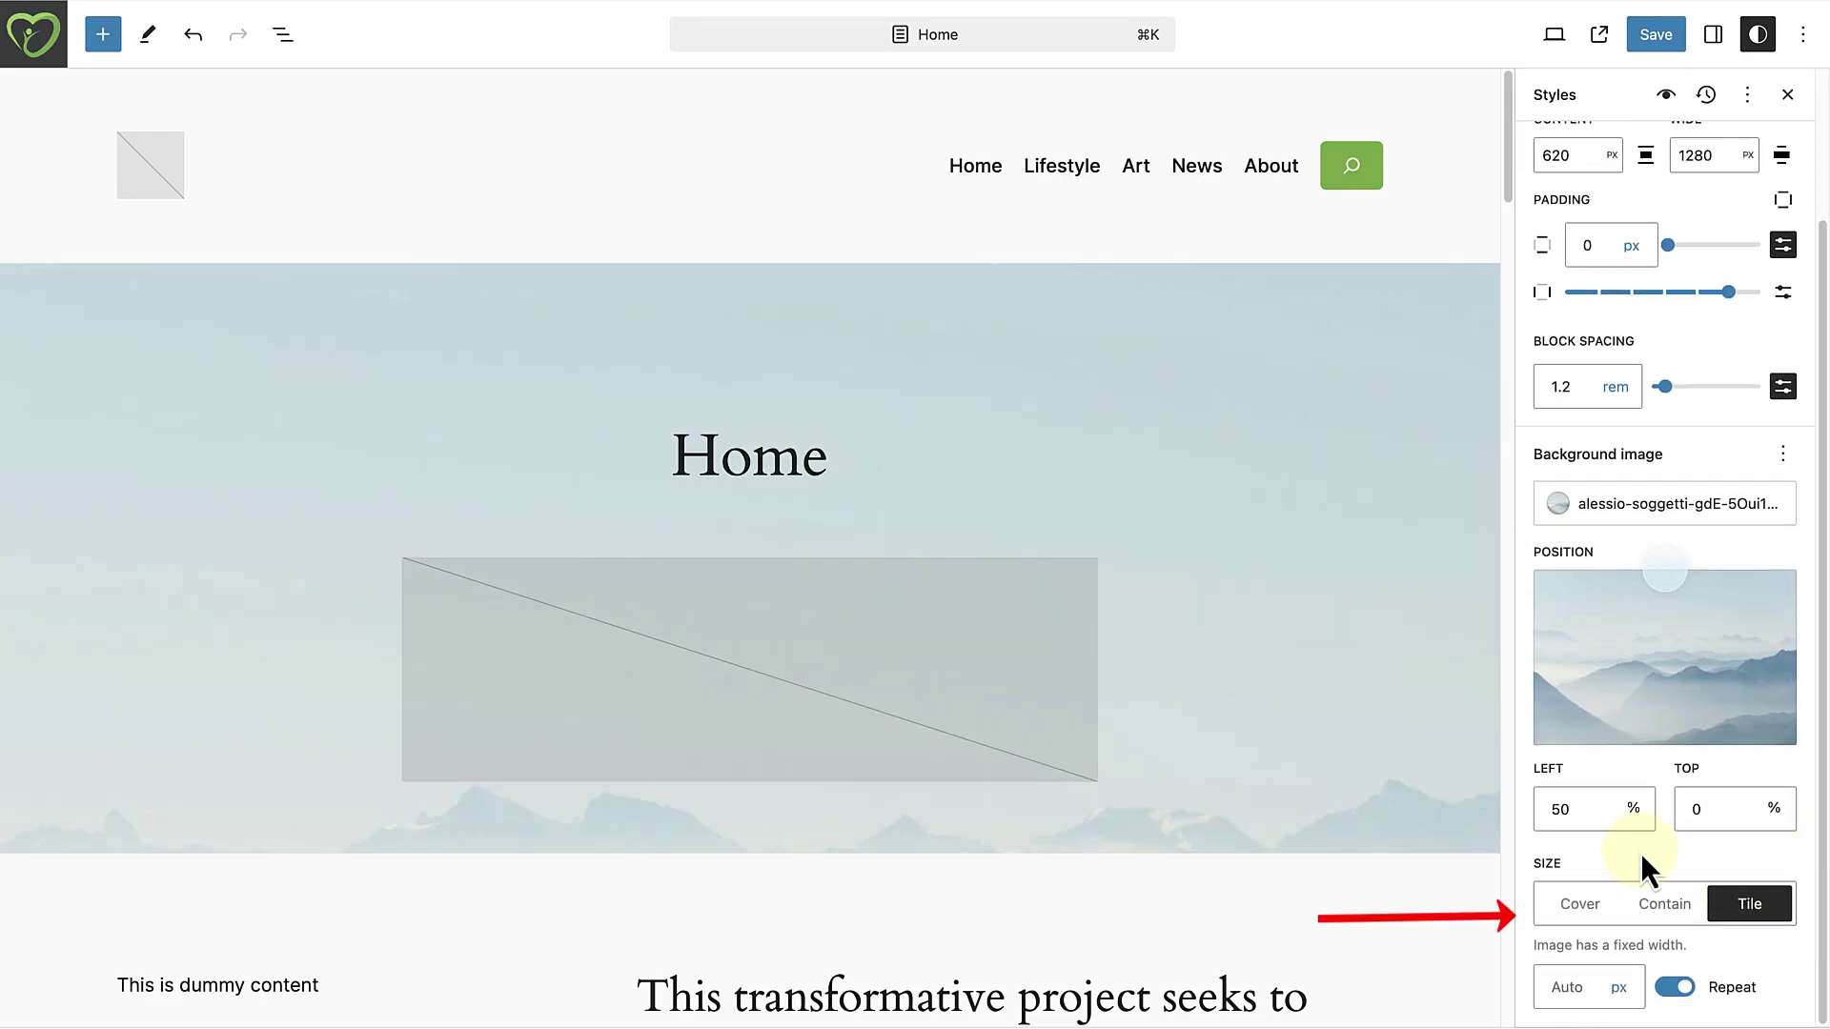
pyautogui.click(1588, 905)
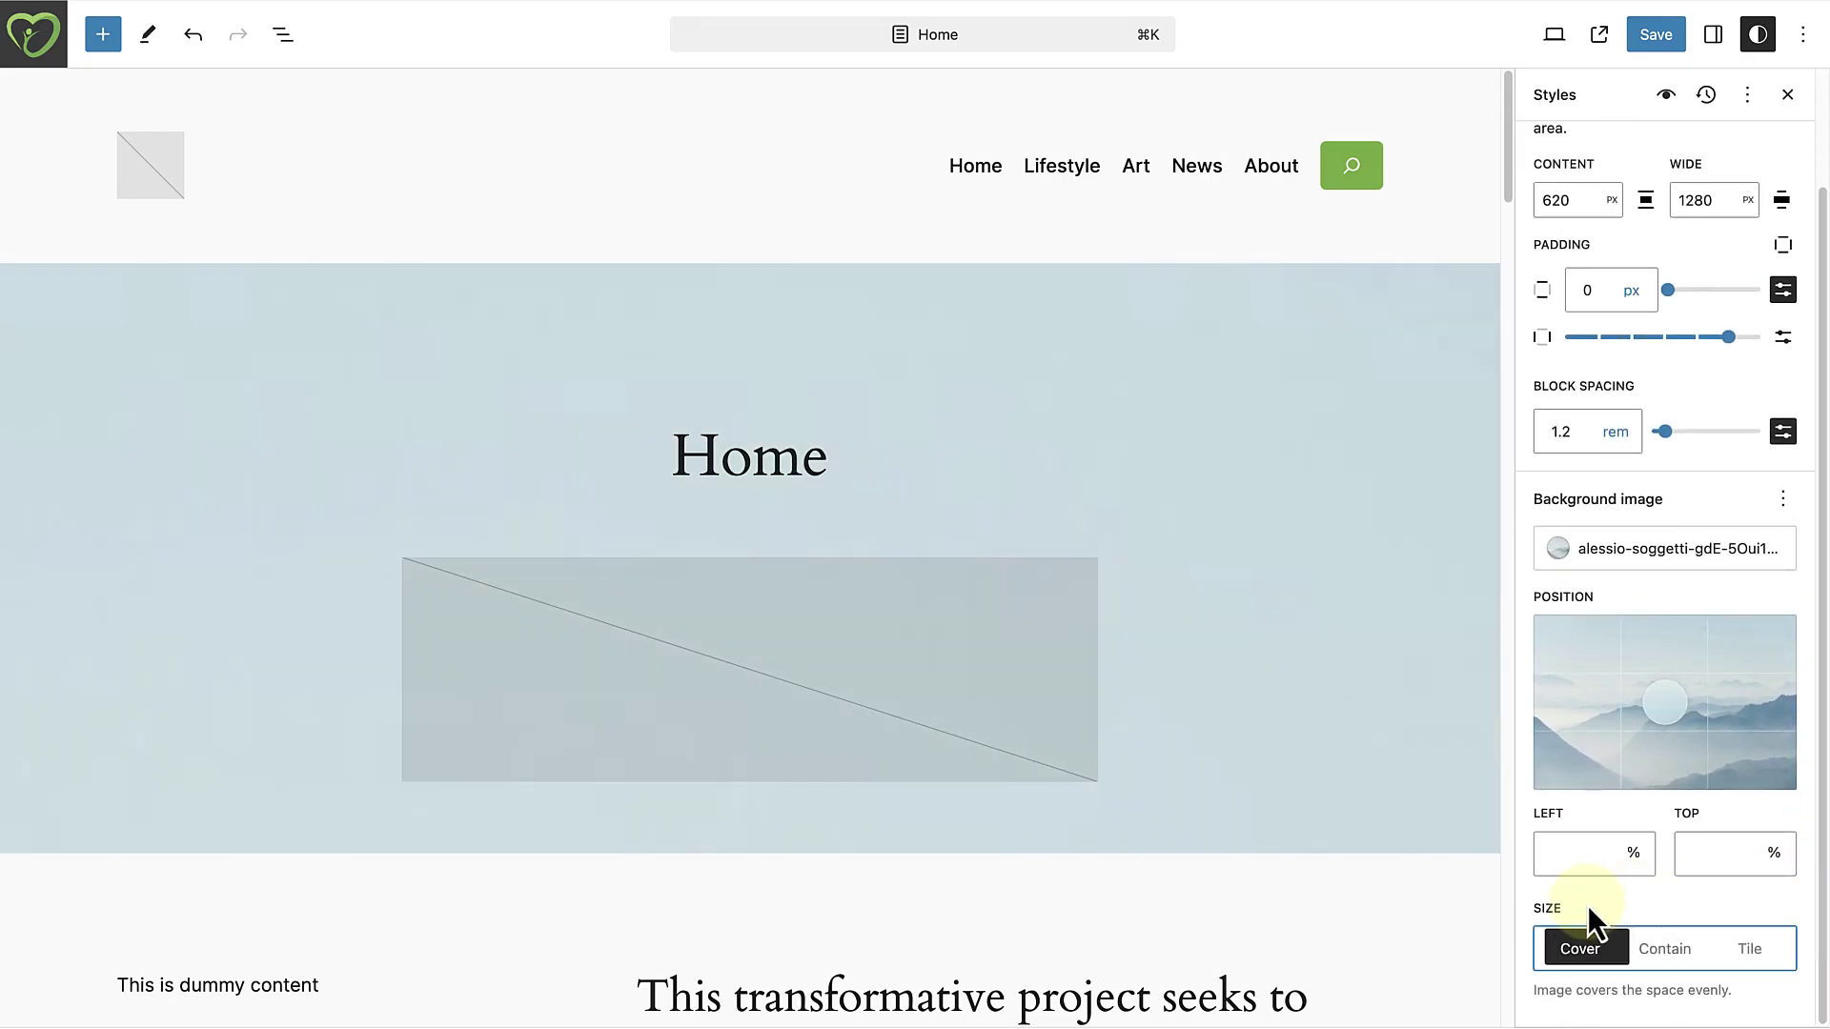
pyautogui.click(1663, 953)
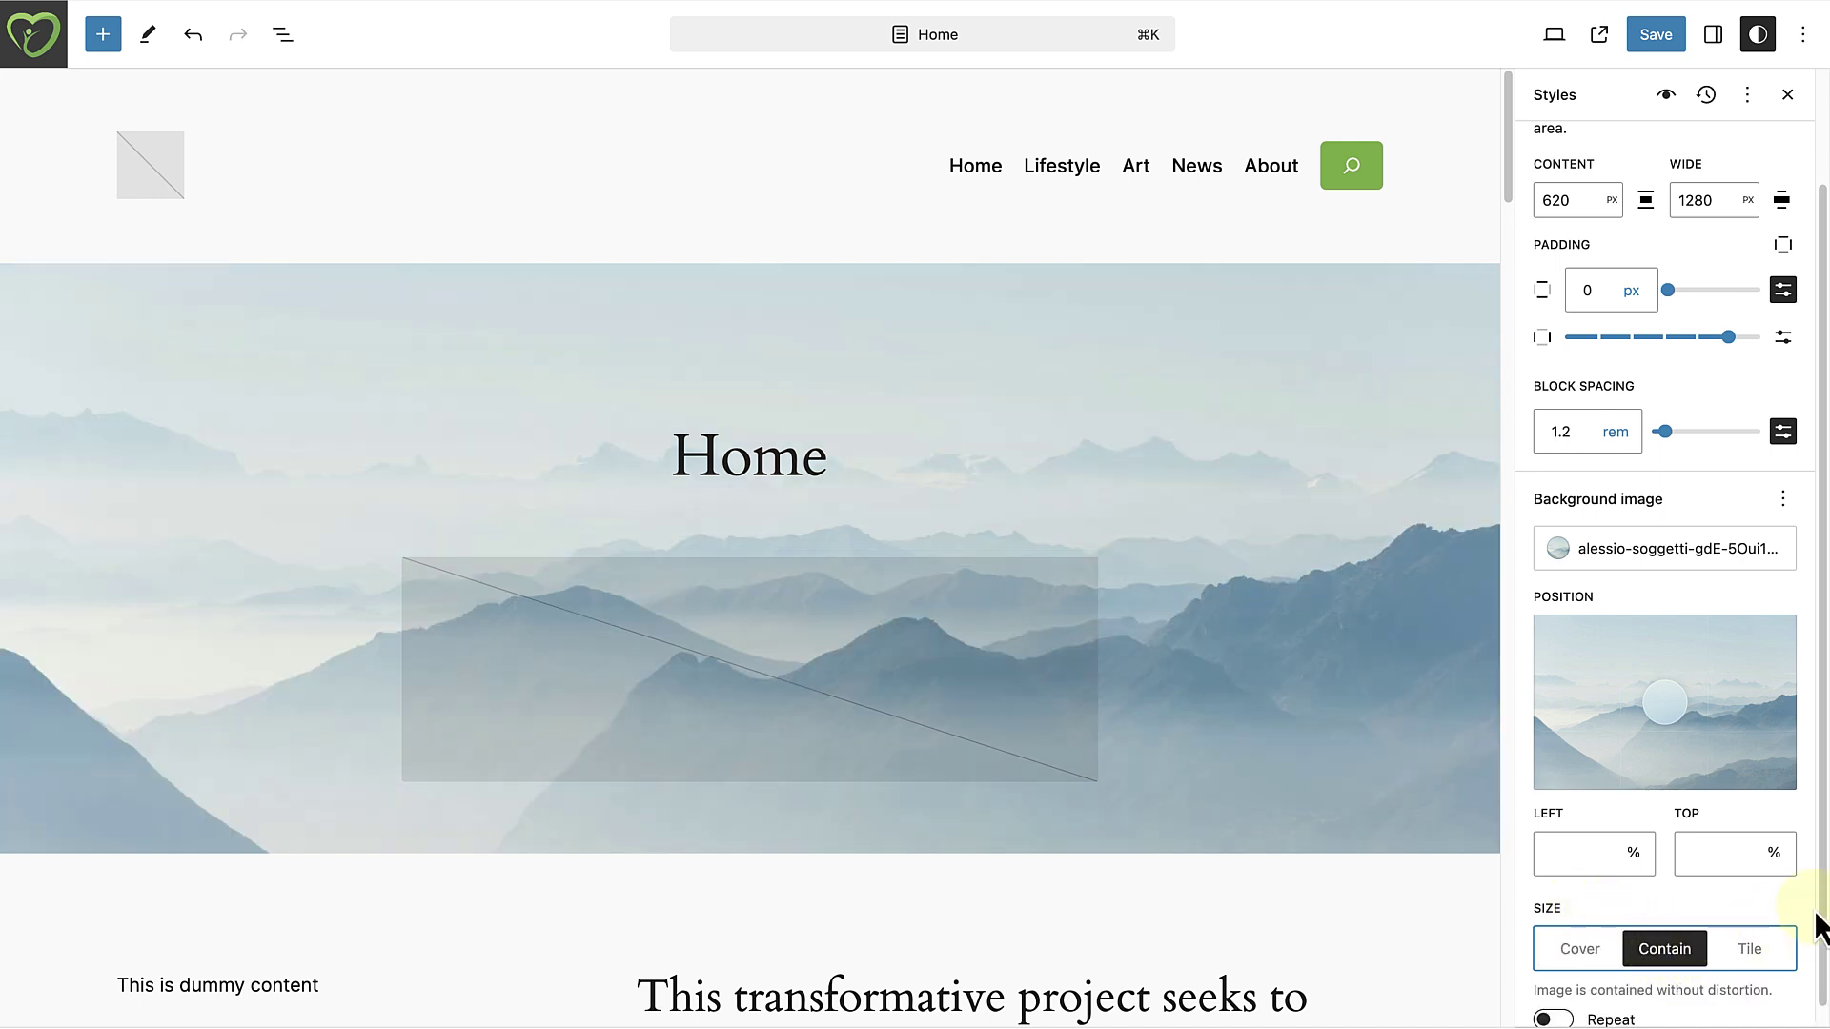
pyautogui.scroll(-1, 1821, 900)
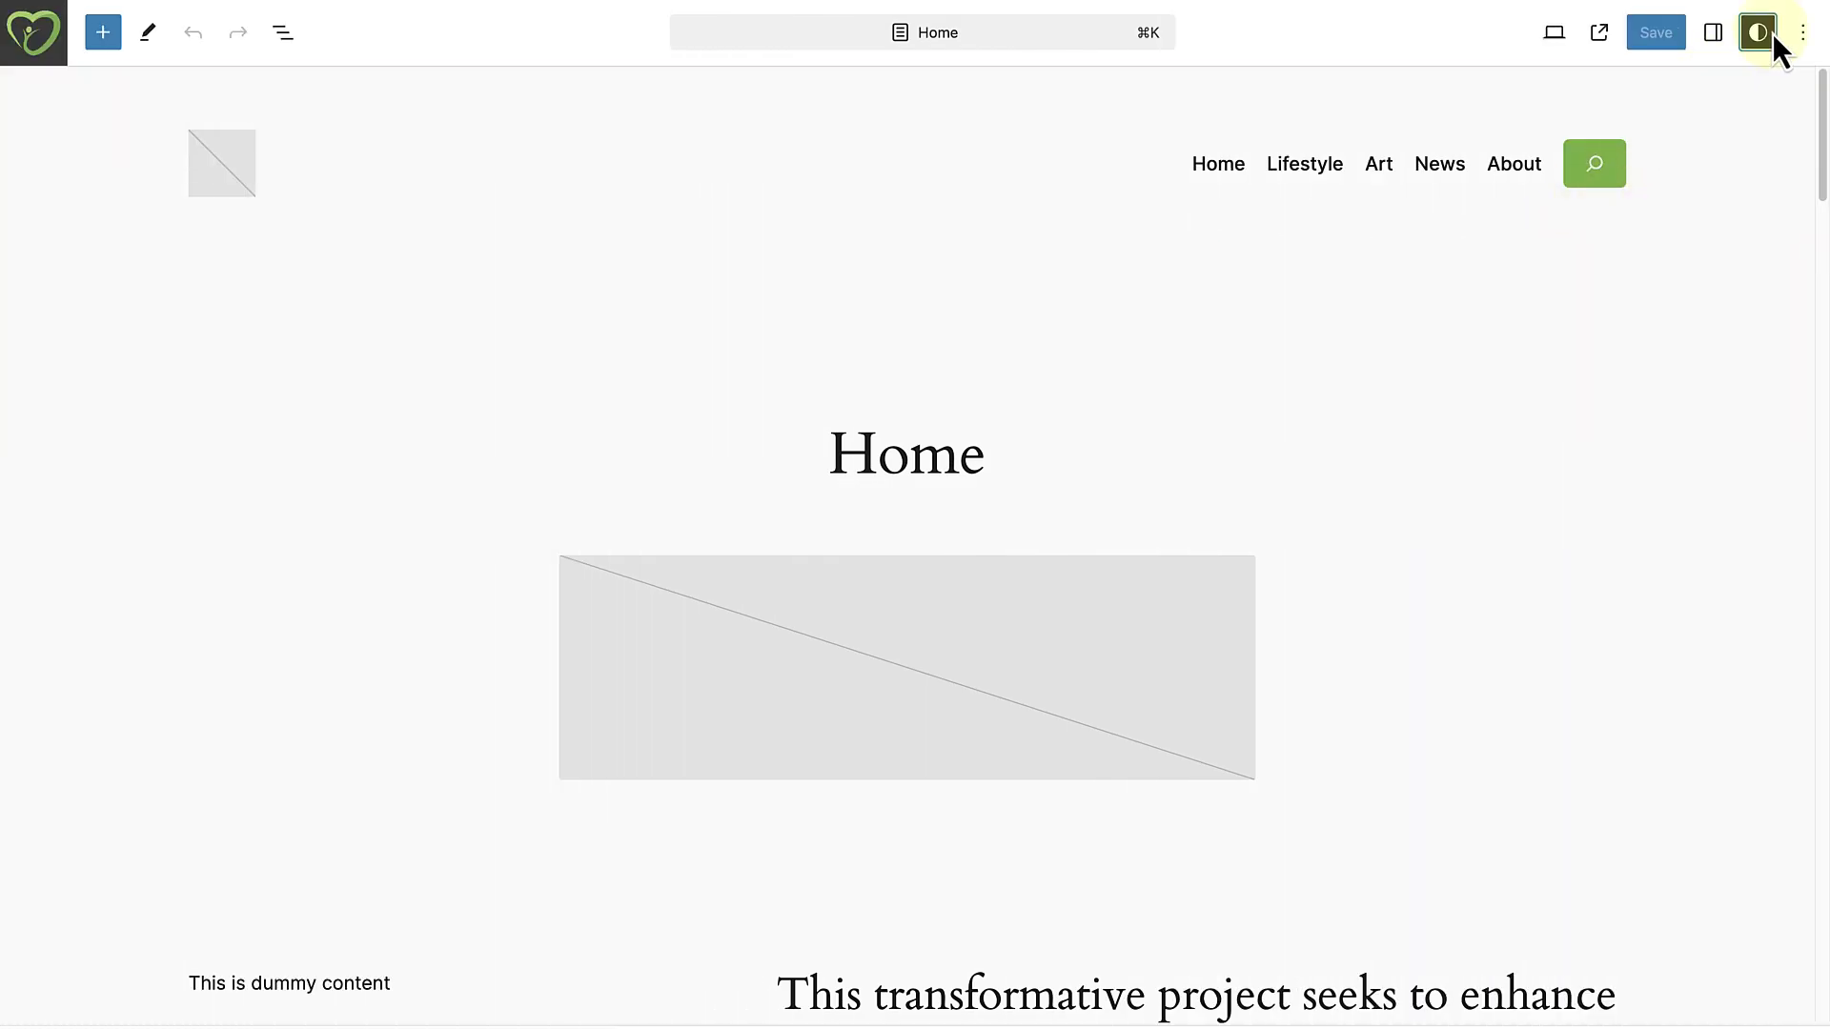
# Inspect the Natural shadow preset's drop shadow settings in Styles > Shadows.
pyautogui.click(1771, 34)
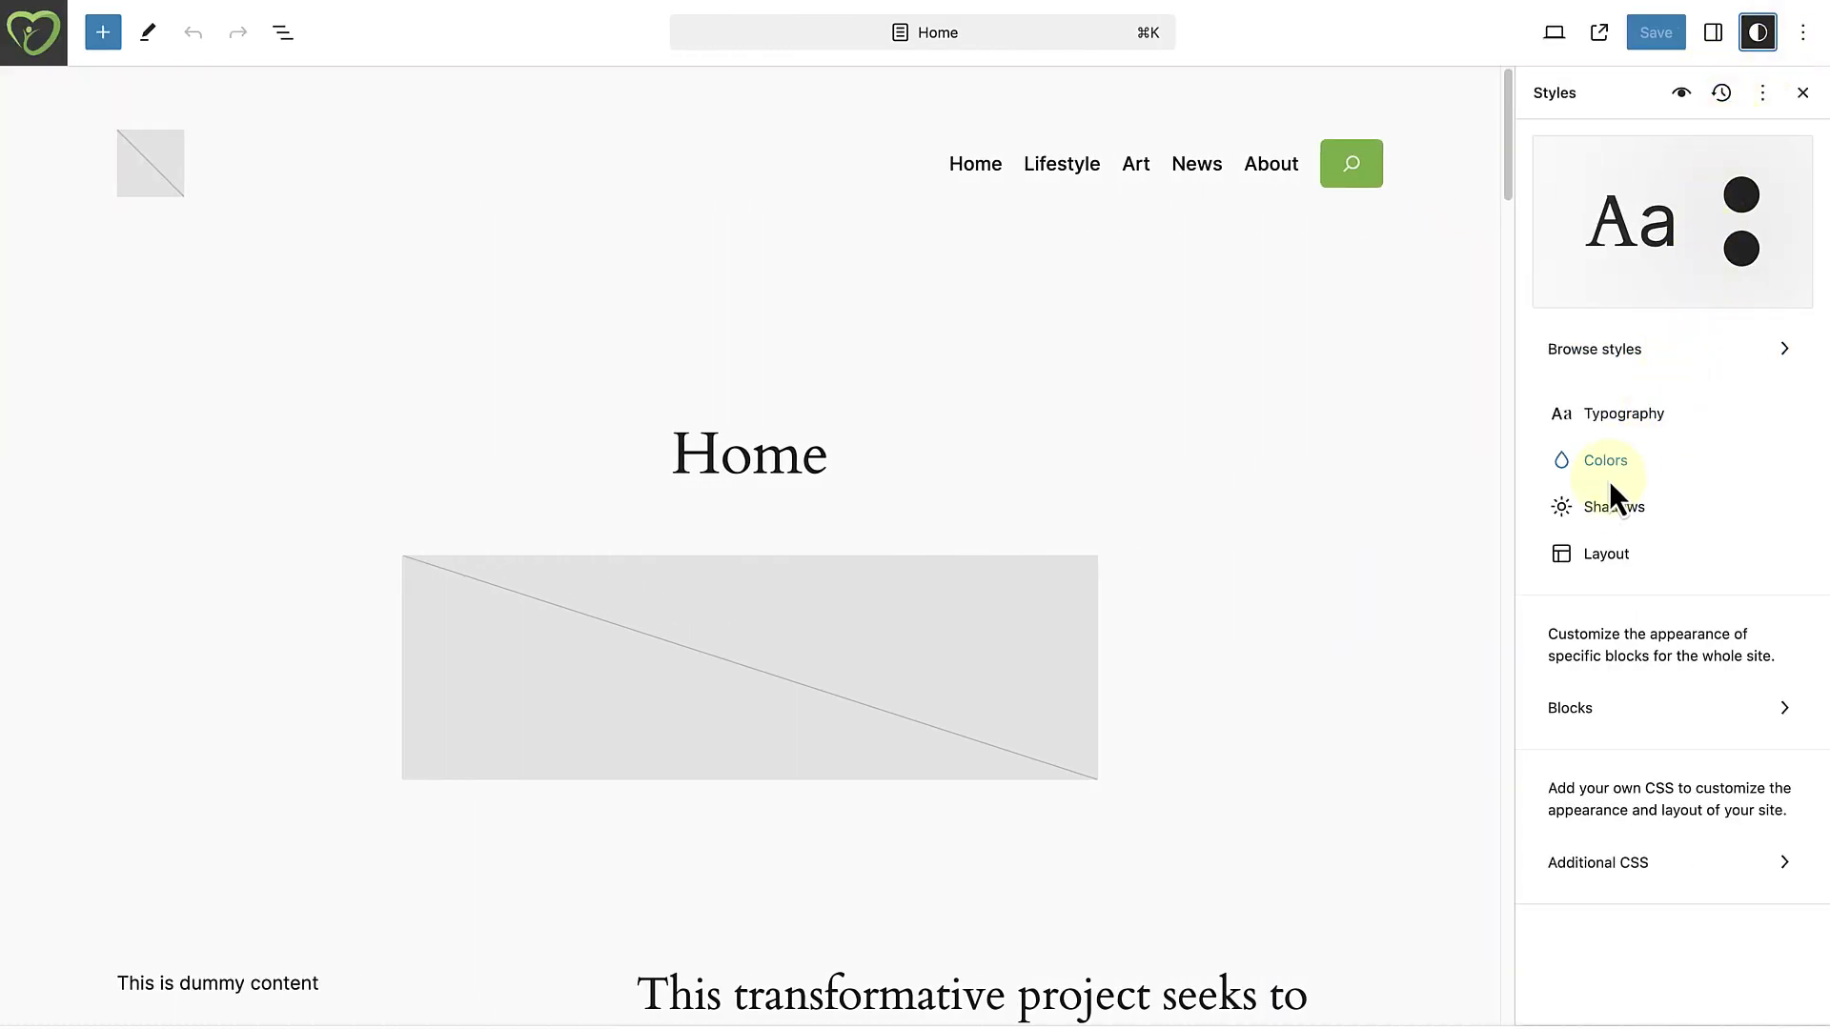
pyautogui.click(1609, 511)
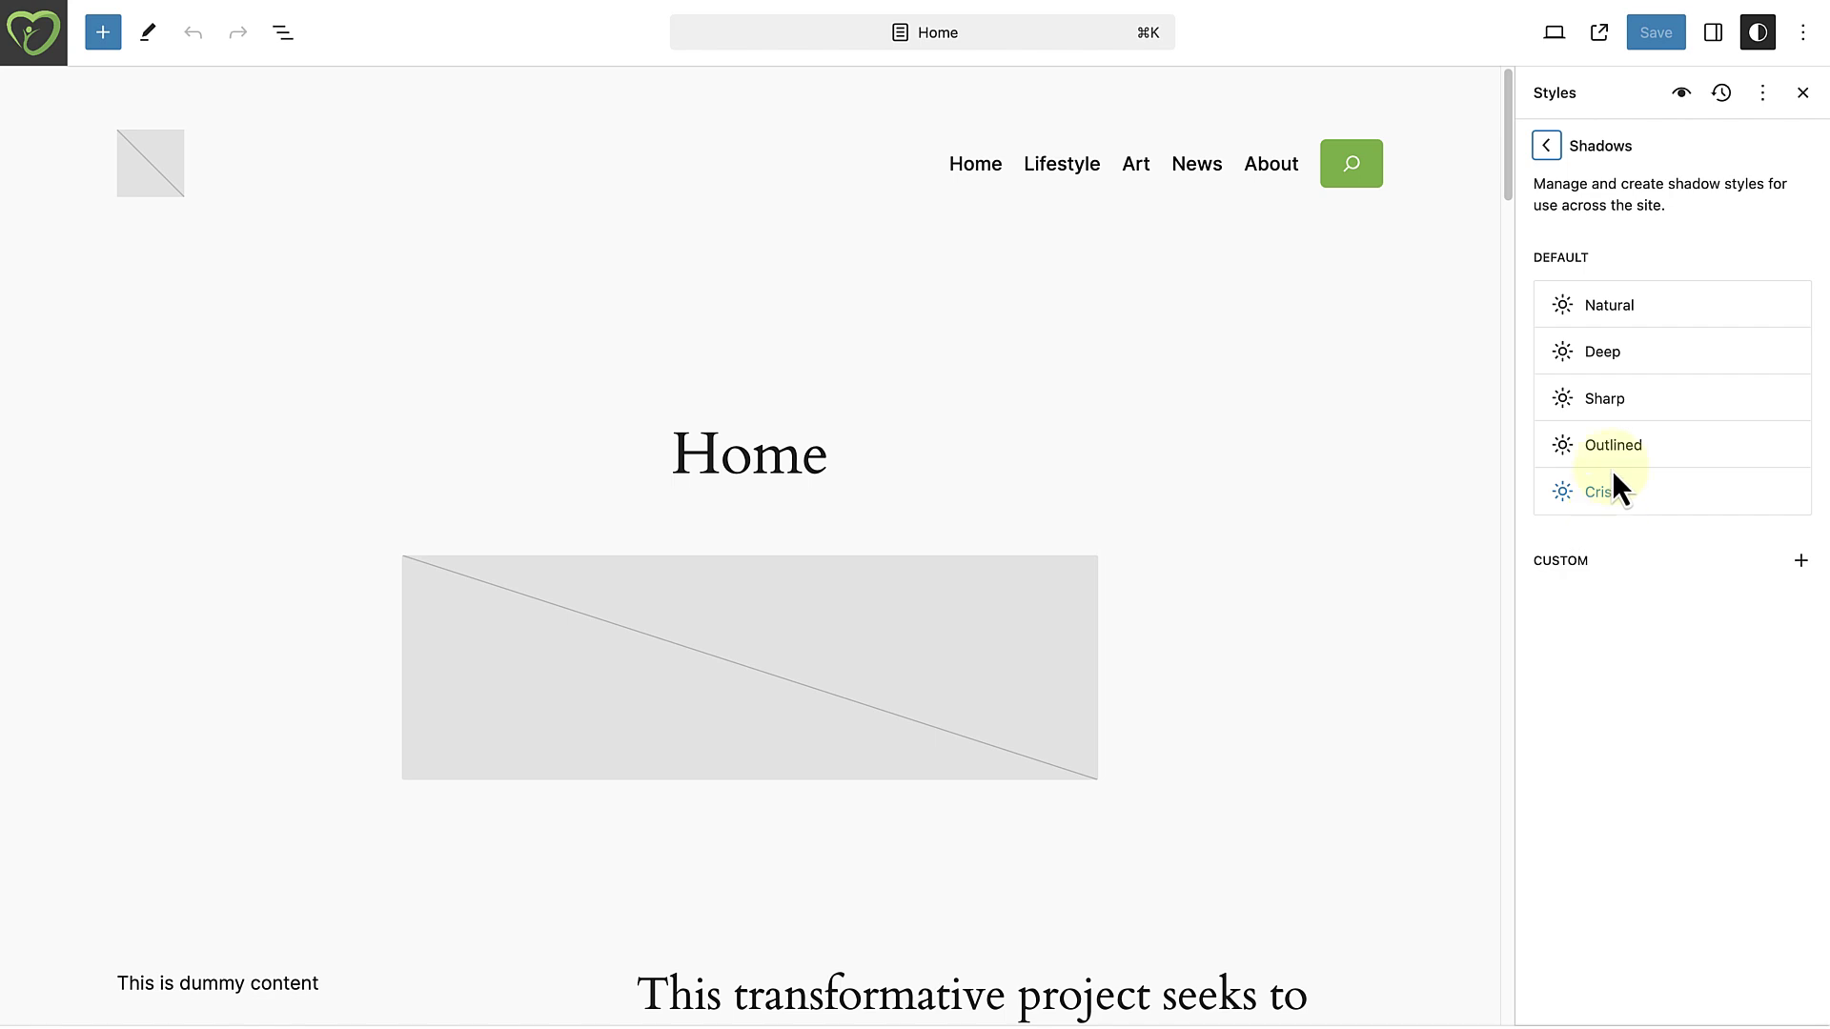
pyautogui.click(1620, 310)
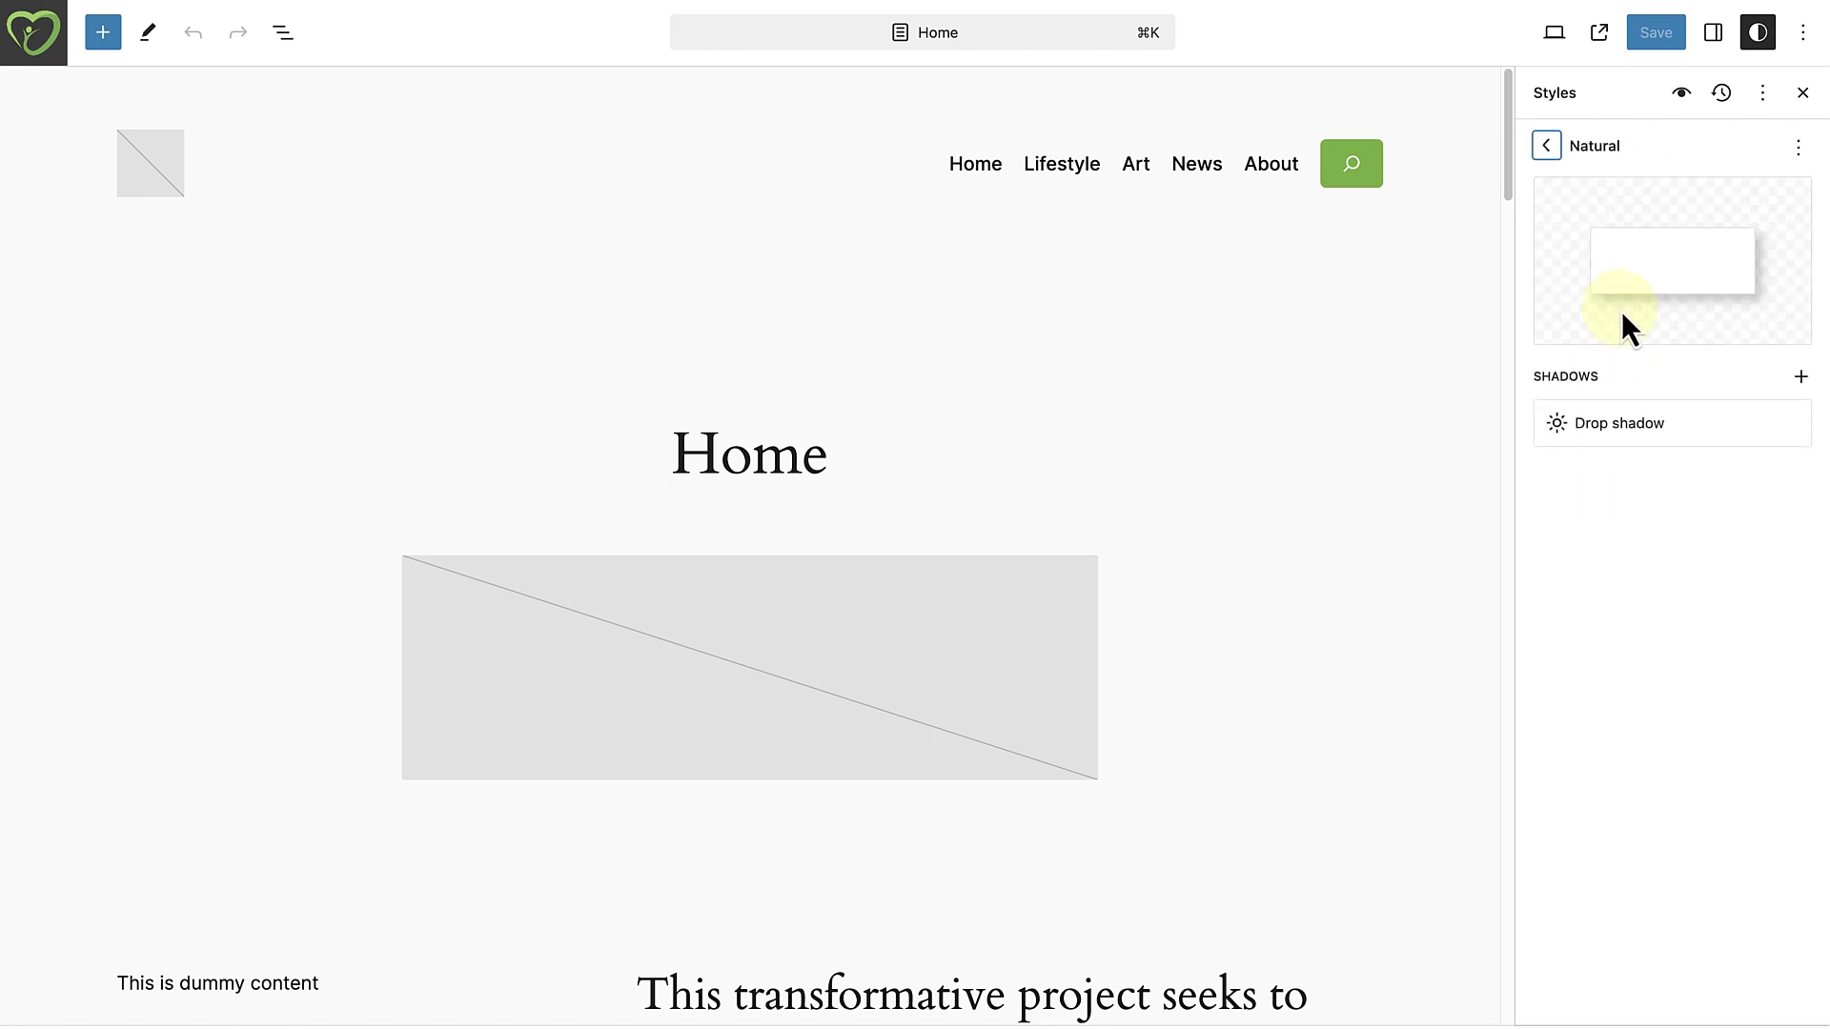
pyautogui.click(1626, 437)
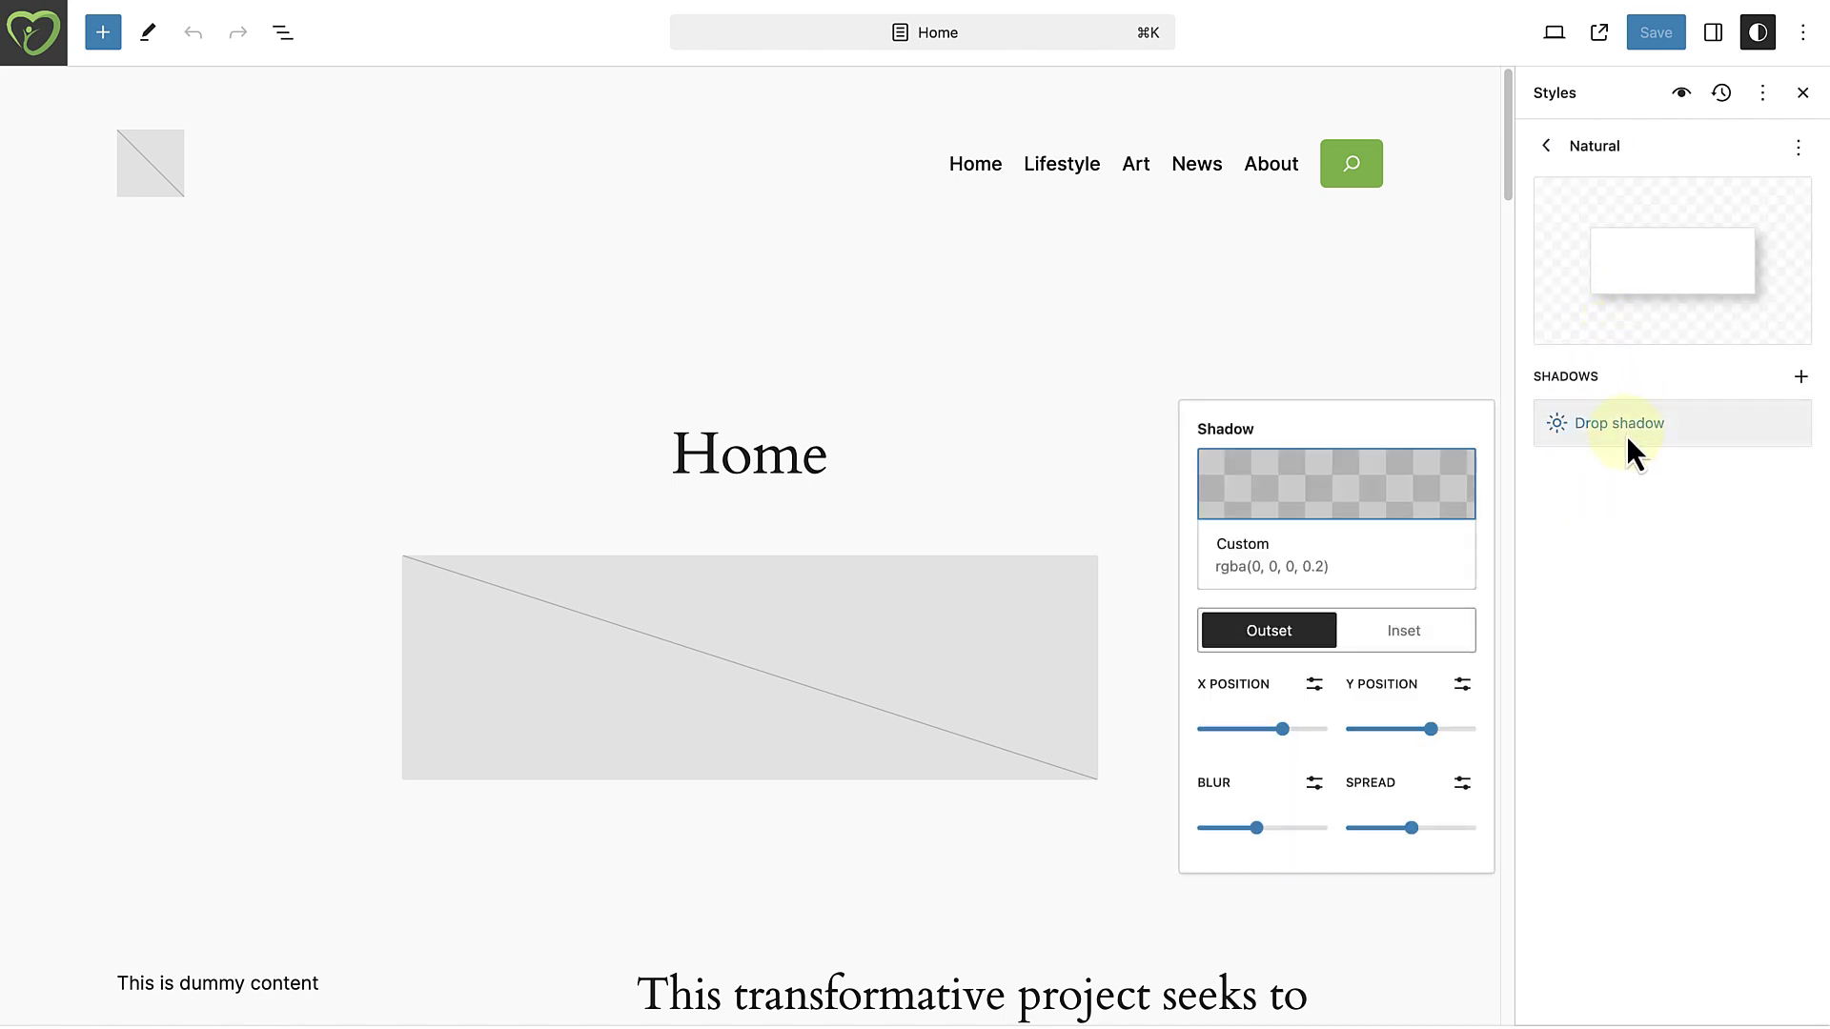
pyautogui.click(1546, 147)
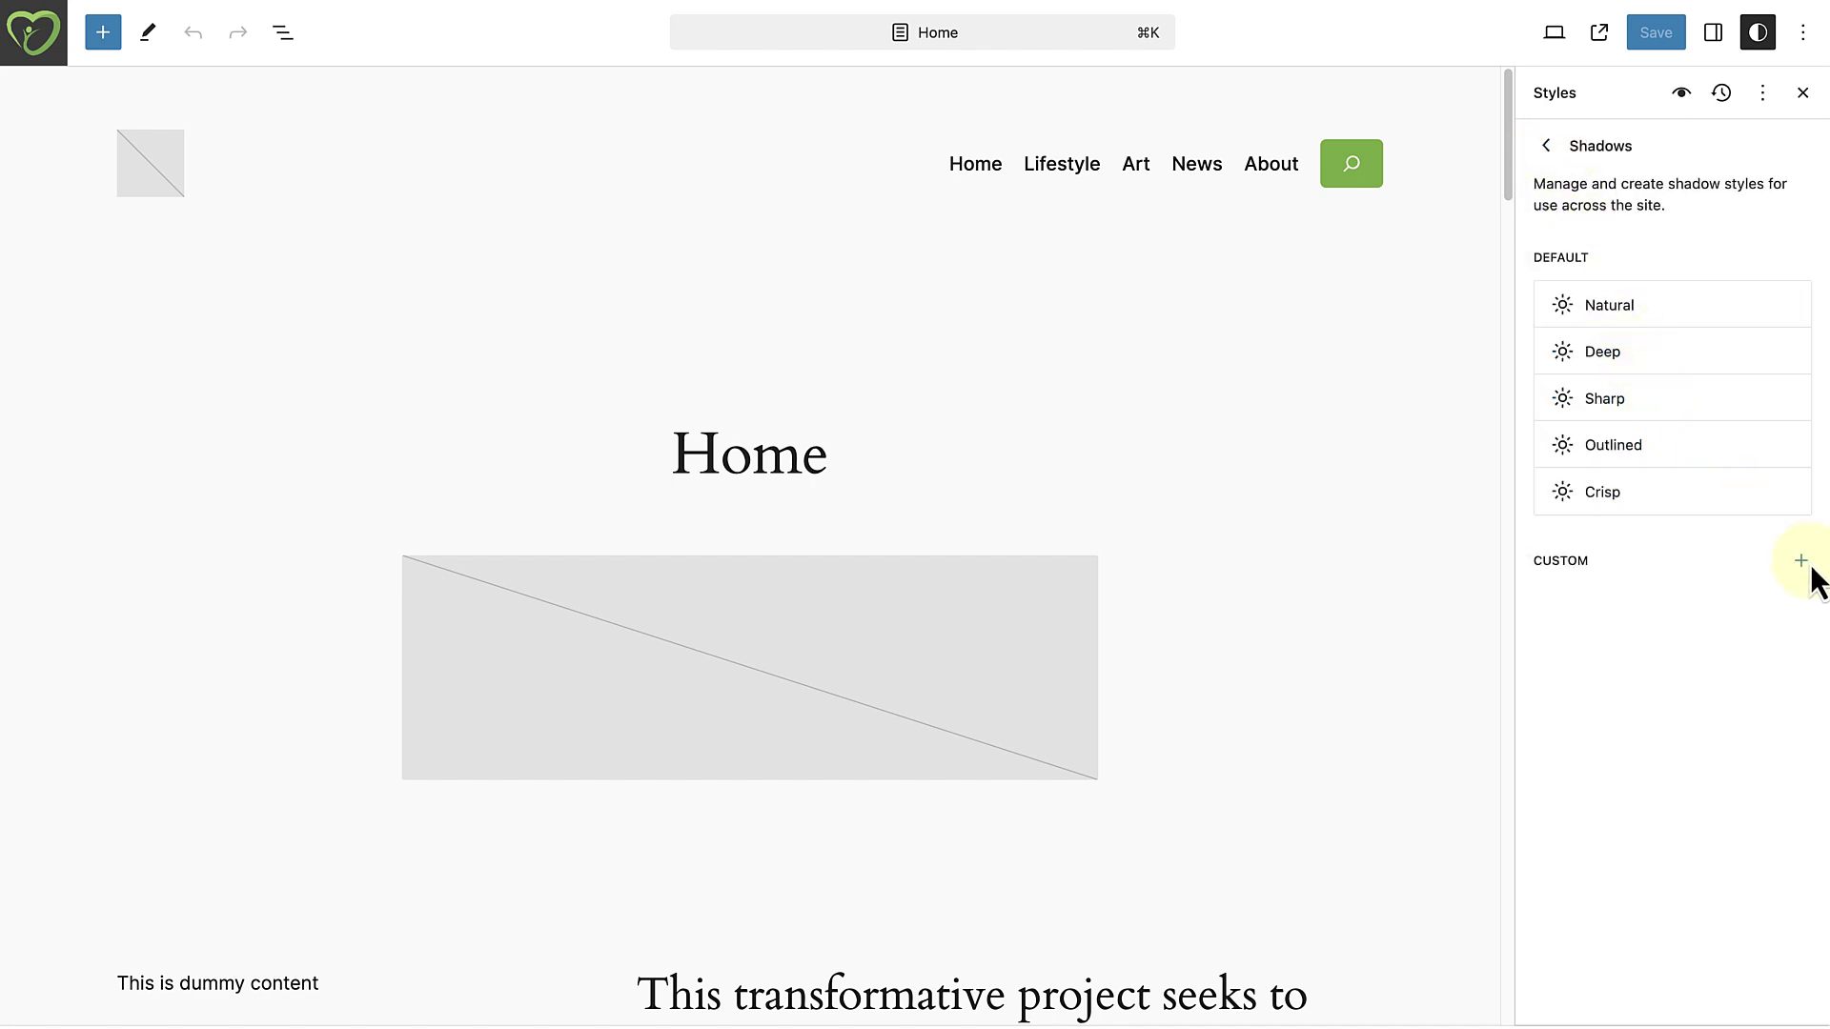
# Add the custom Shadow 1 preset, view its settings, then show the building image's shadow choices.
pyautogui.click(1801, 562)
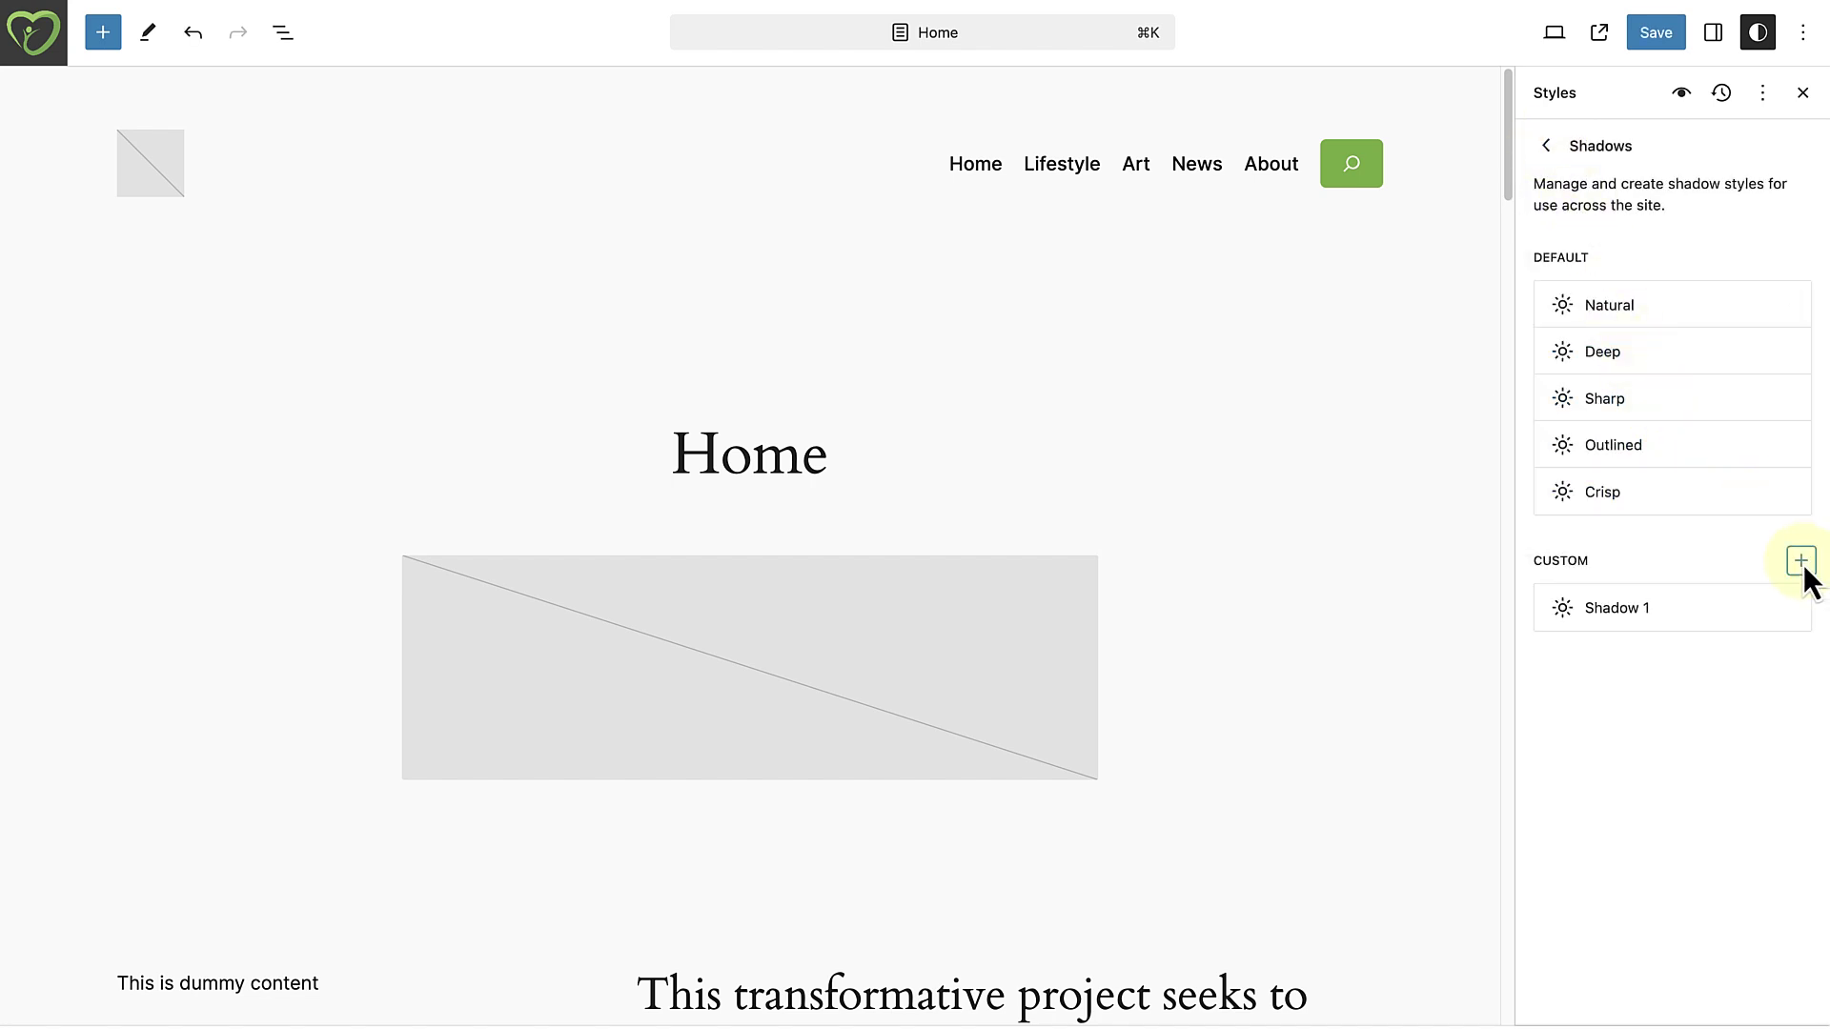
pyautogui.click(1616, 610)
pyautogui.click(1624, 422)
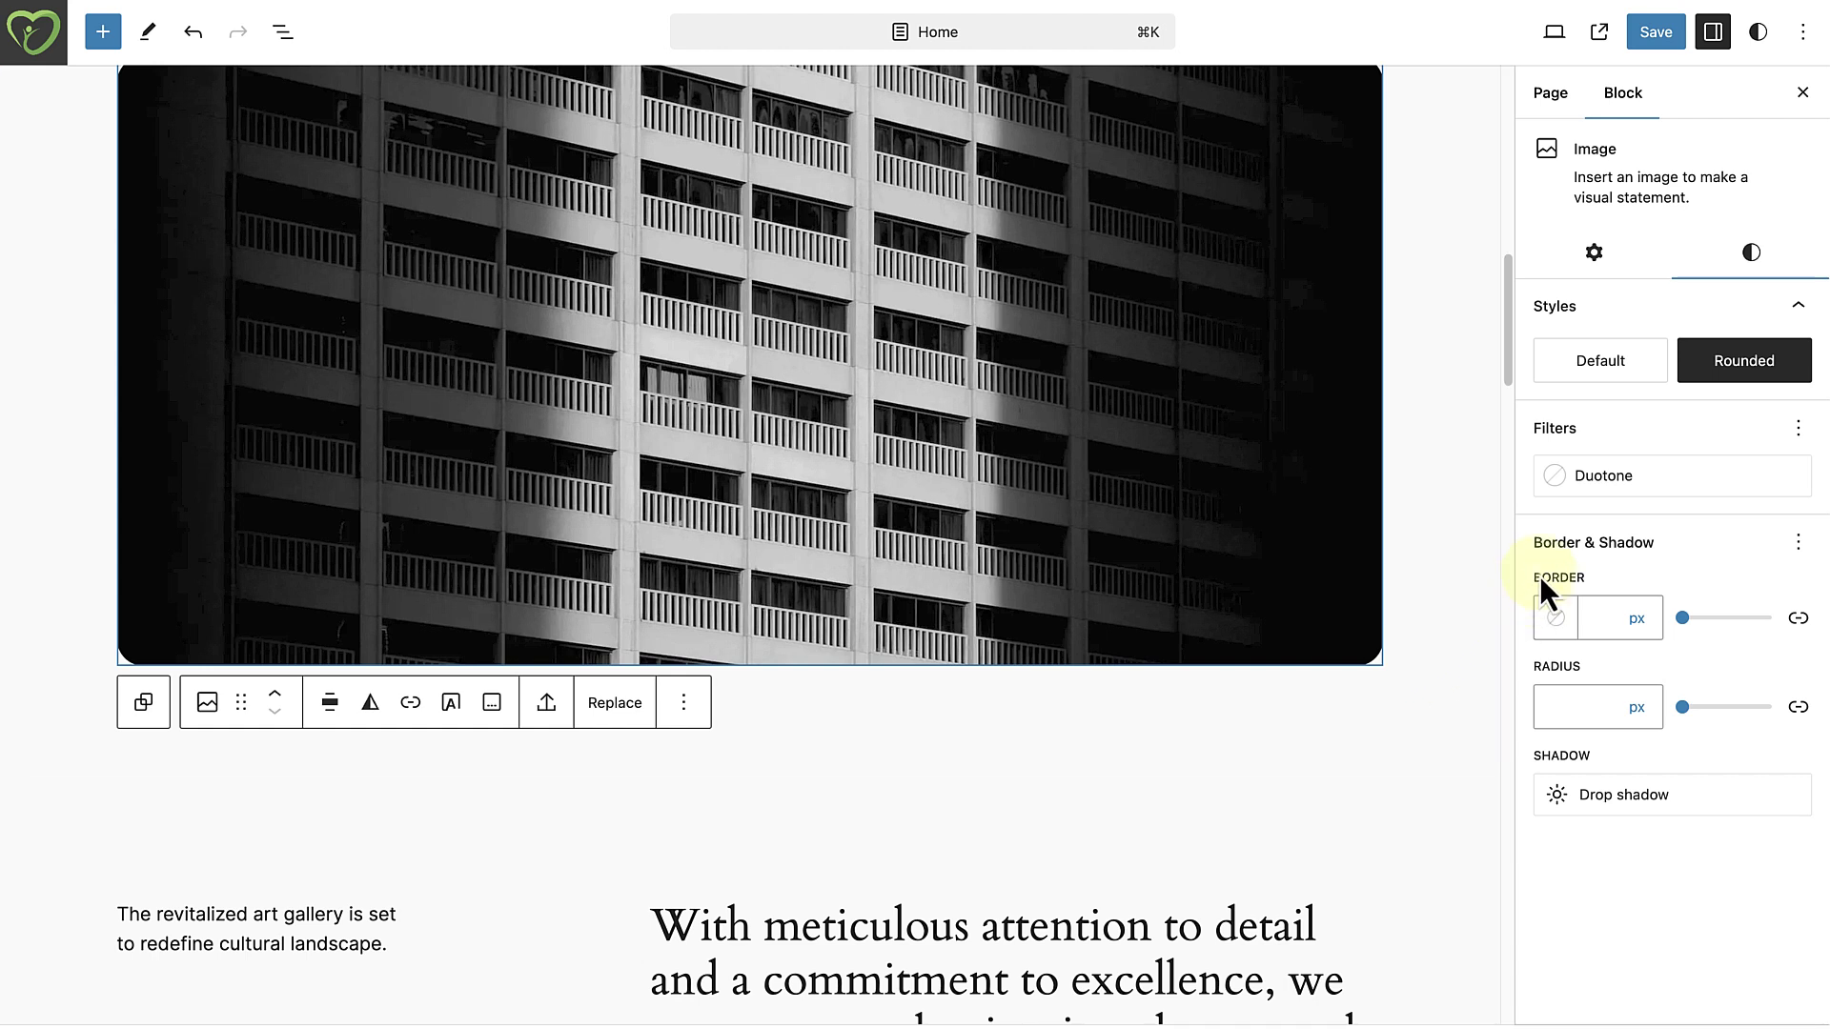
pyautogui.click(1631, 796)
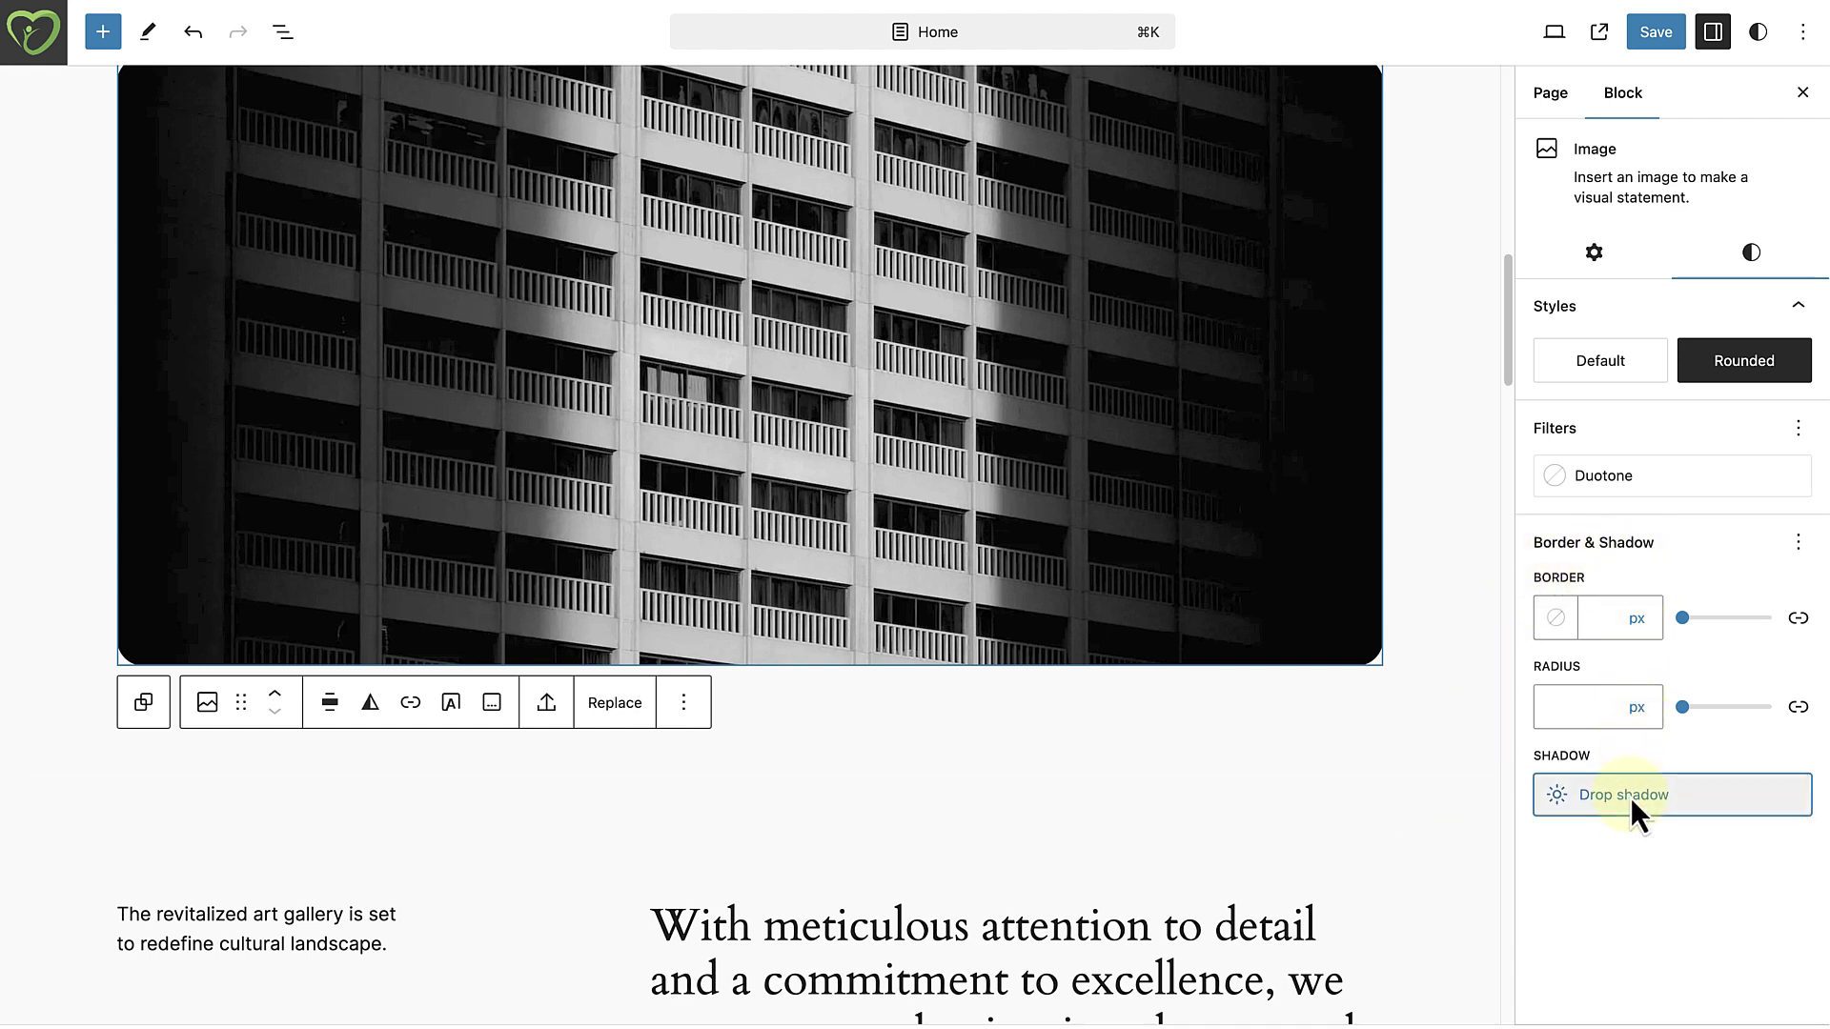